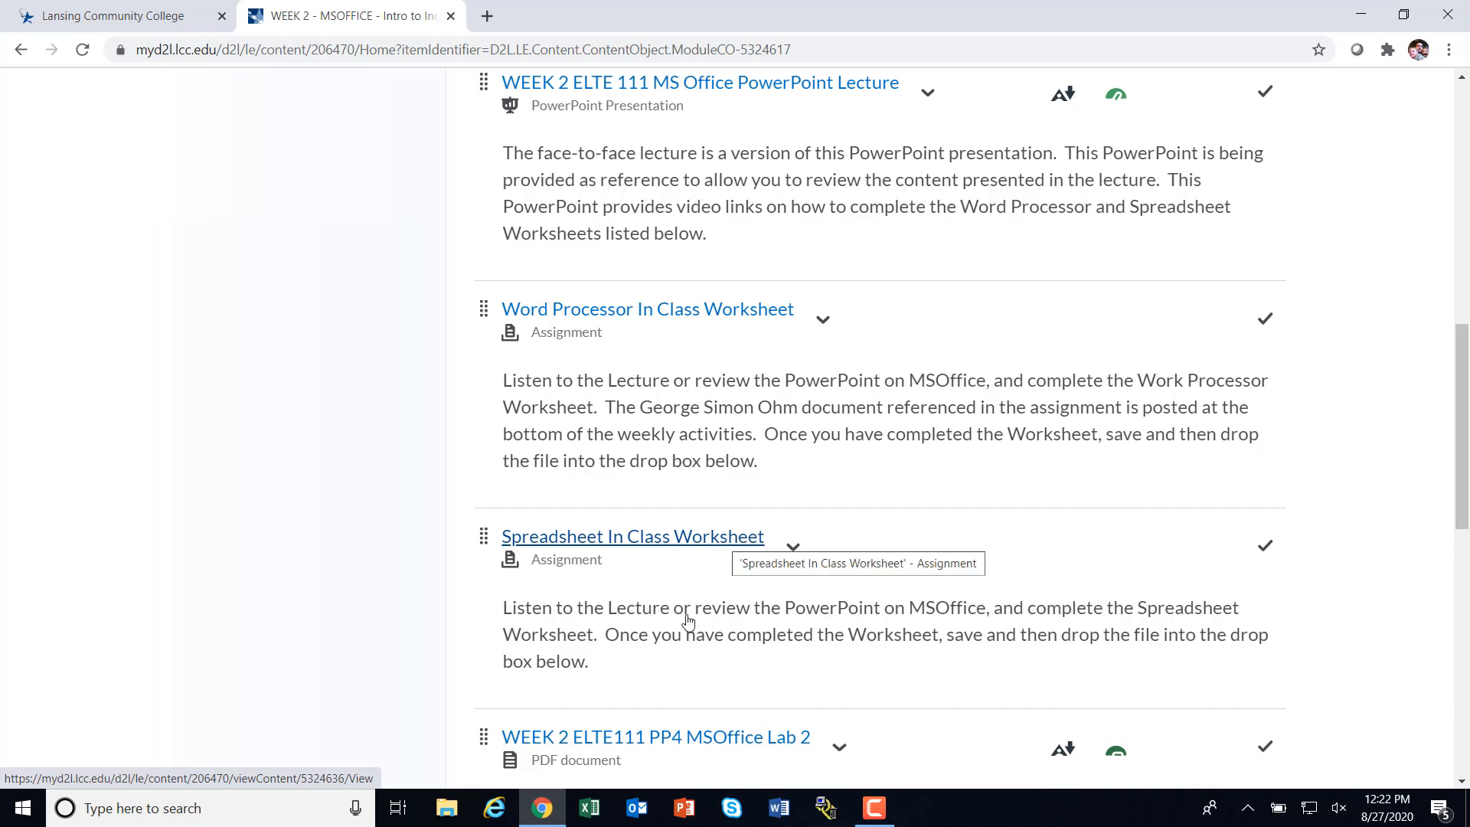
- Minimize the D2L Brightspace Week 2 course page in Chrome to show the Windows desktop
left_click(543, 812)
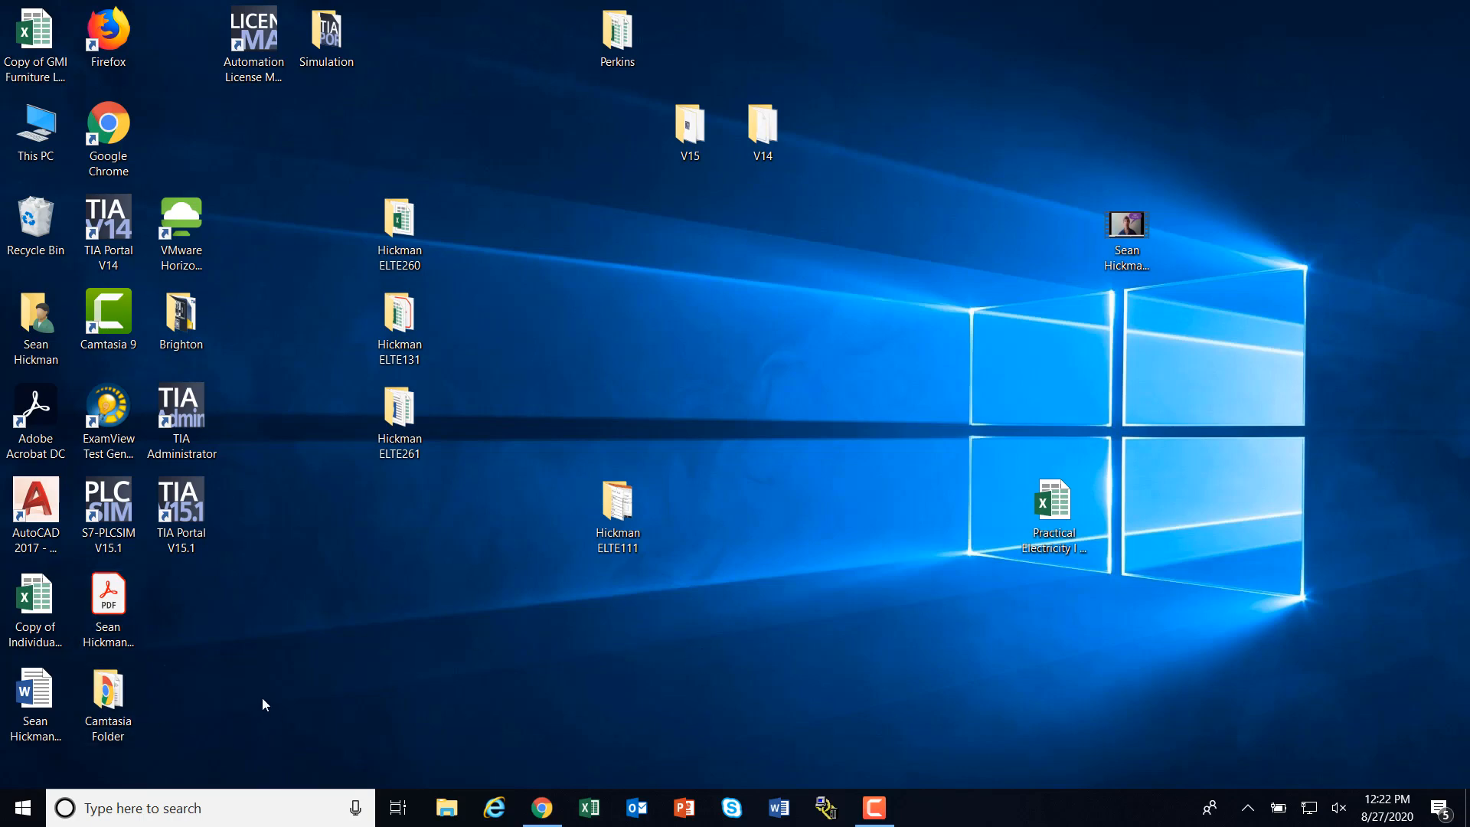
- Launch Excel, start a blank workbook and enter your first name in A1
left_click(592, 808)
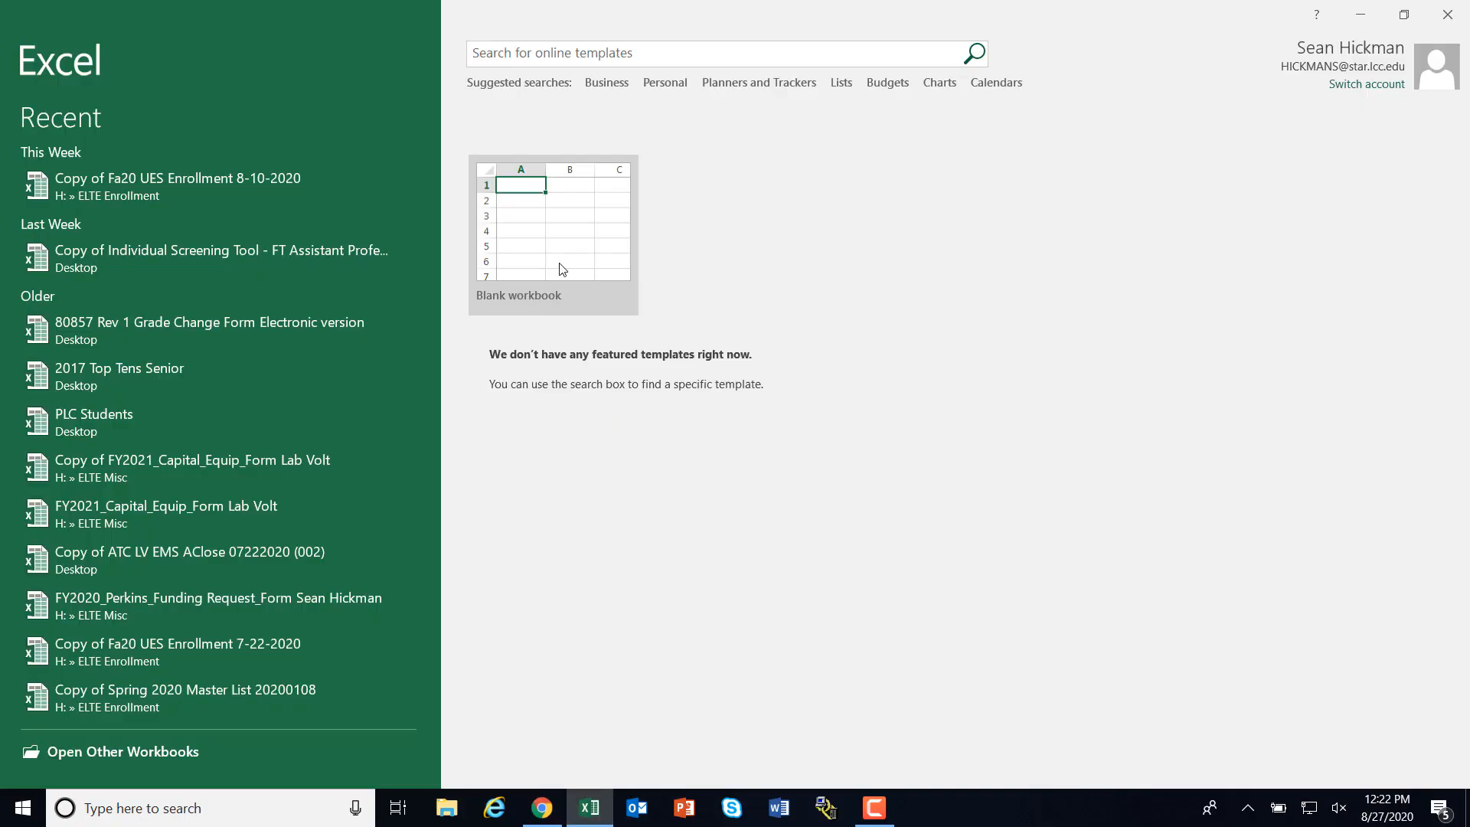
left_click(577, 232)
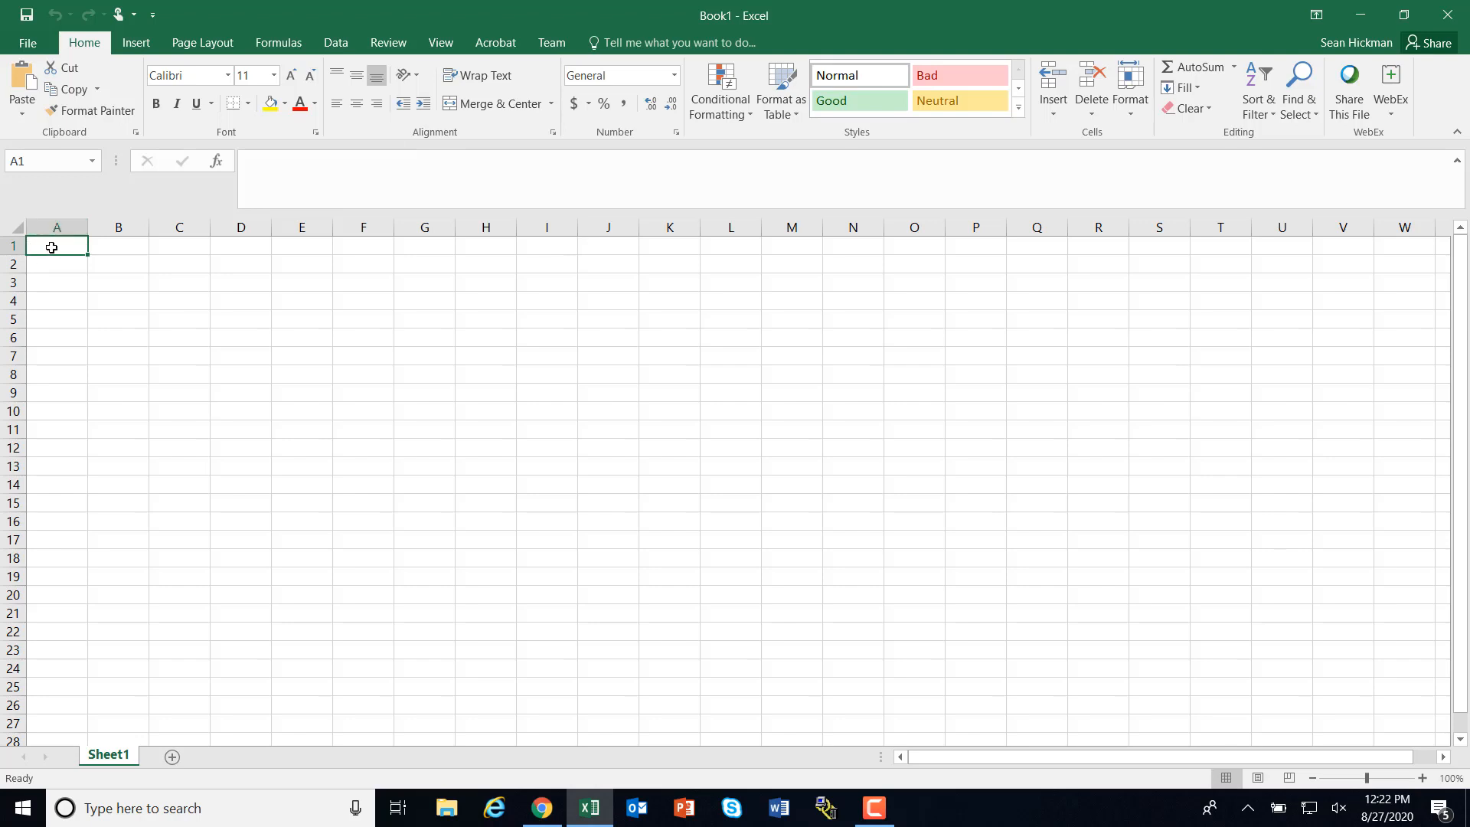
type("Sean")
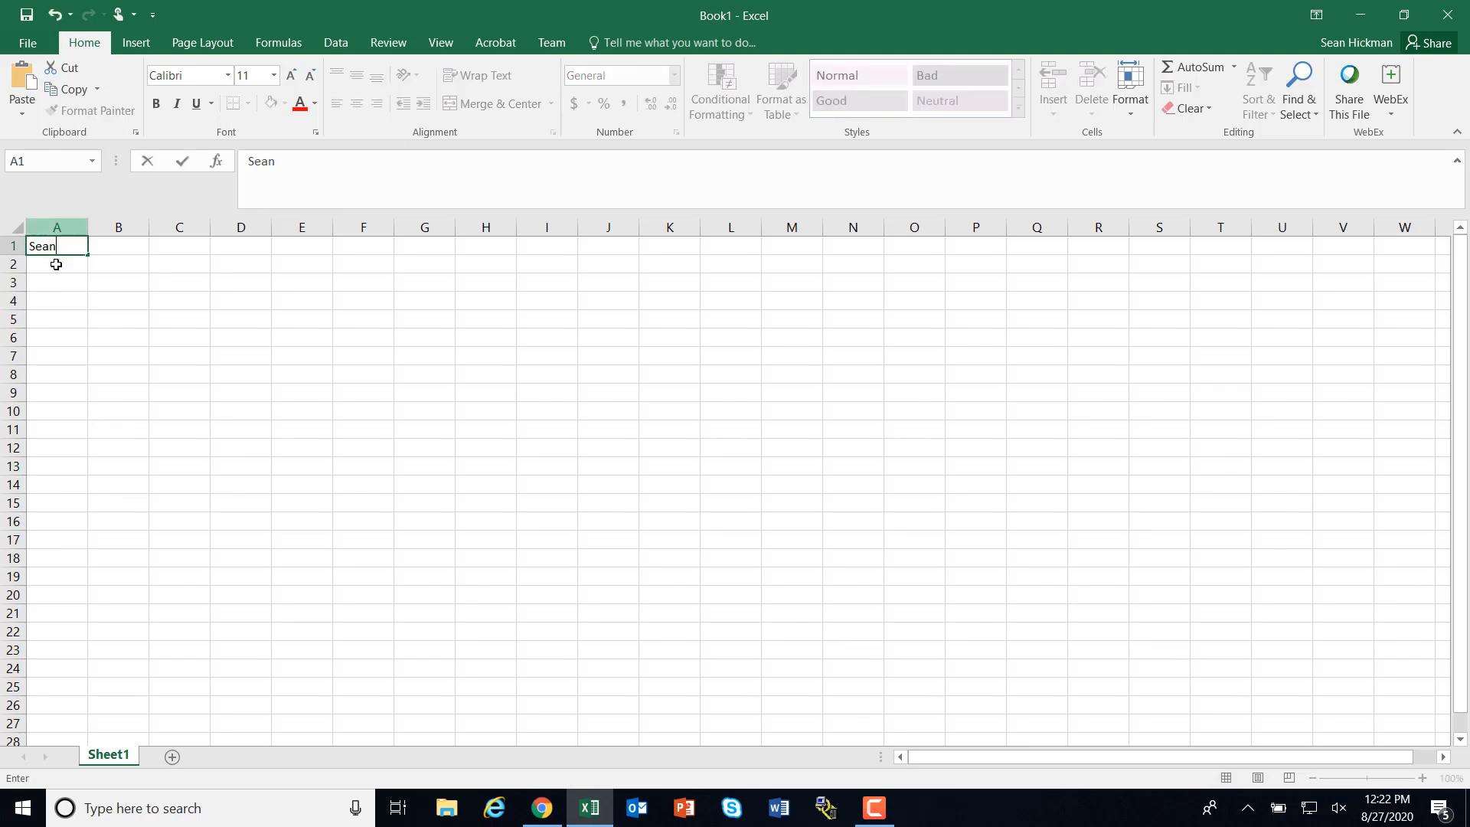
left_click(62, 295)
- Set A1 to font size 18 and add your last name after the first name
left_click(57, 247)
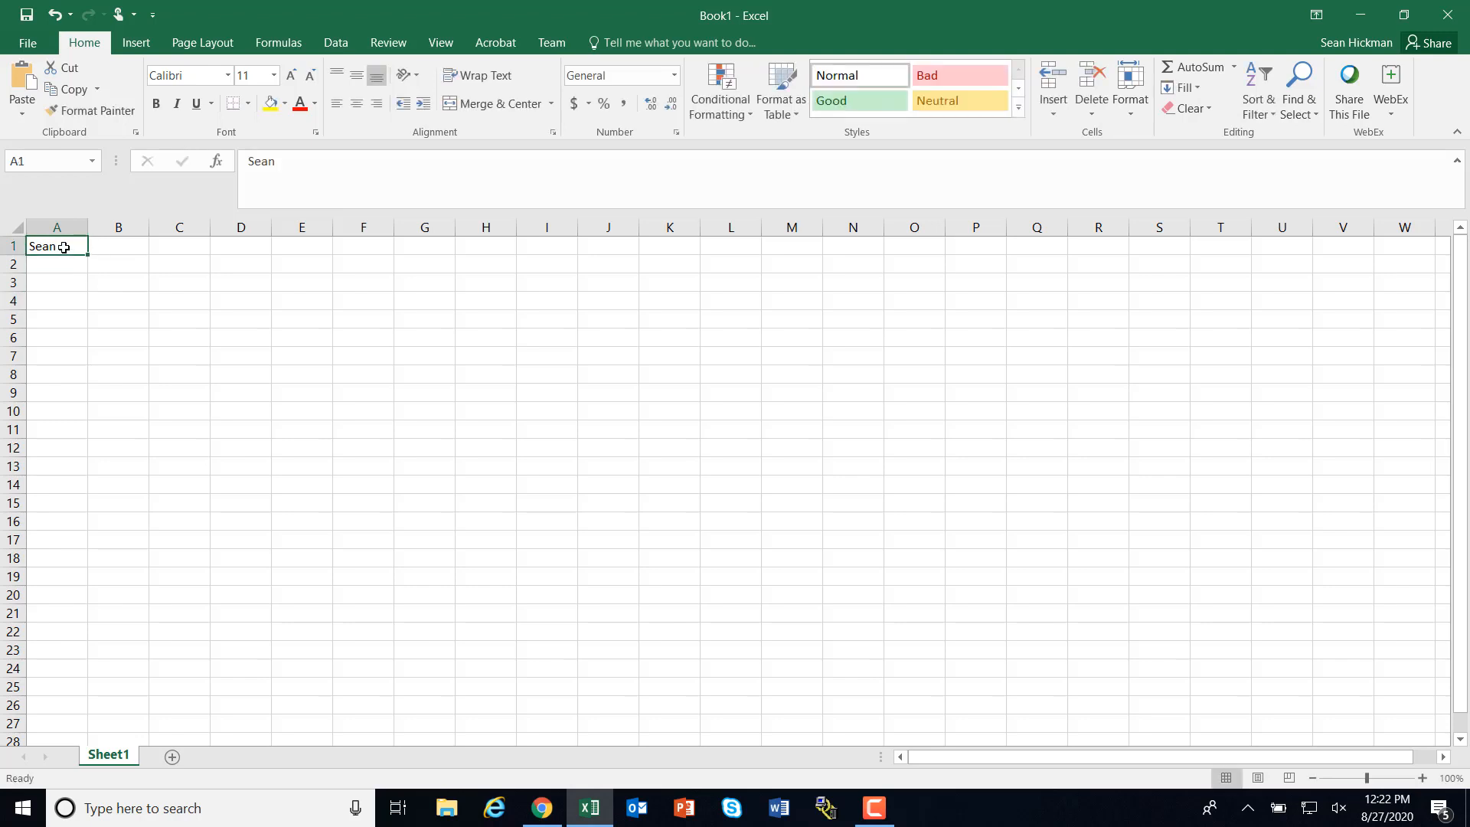
left_click(273, 75)
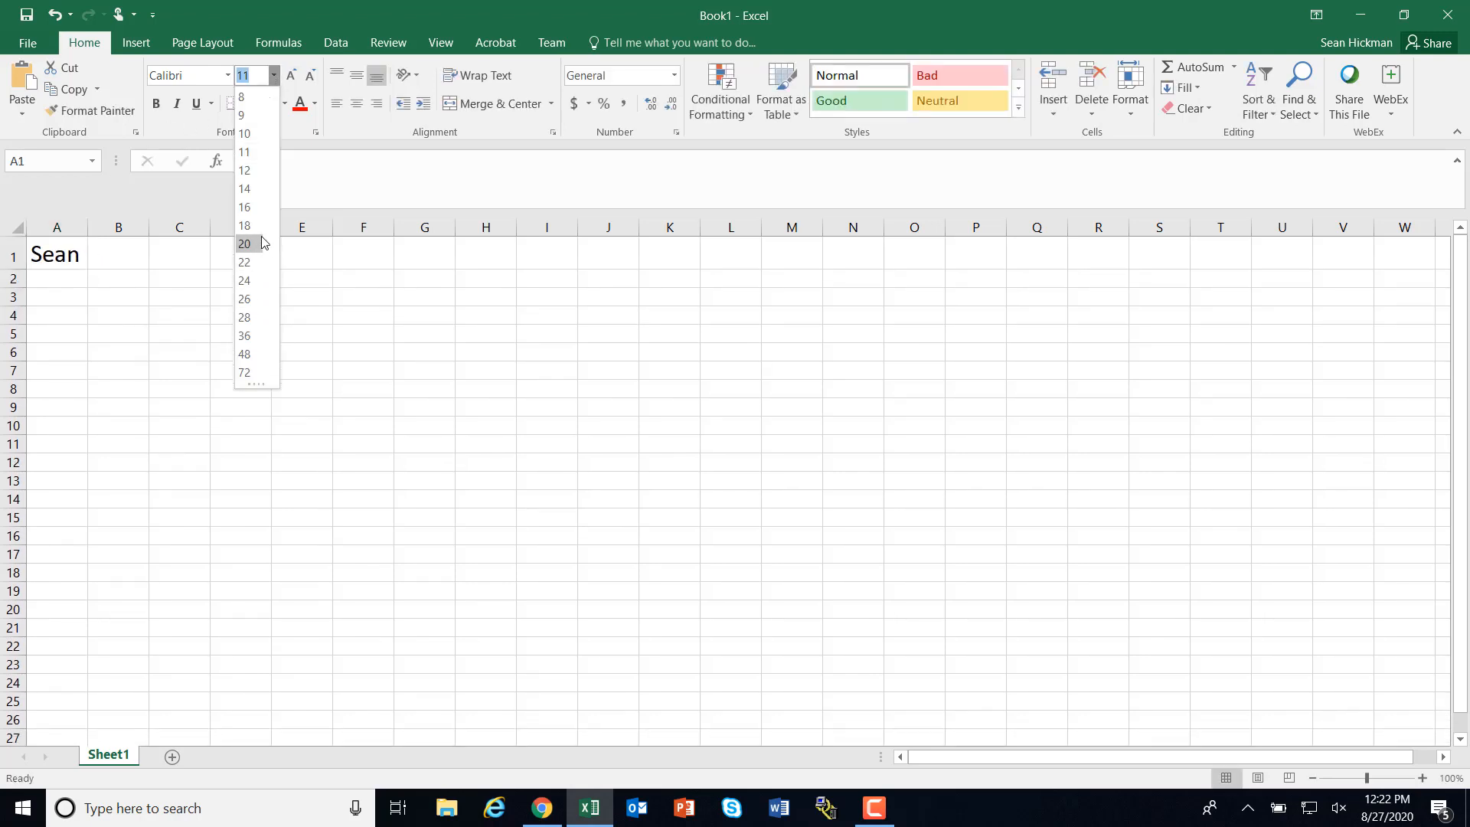
left_click(244, 225)
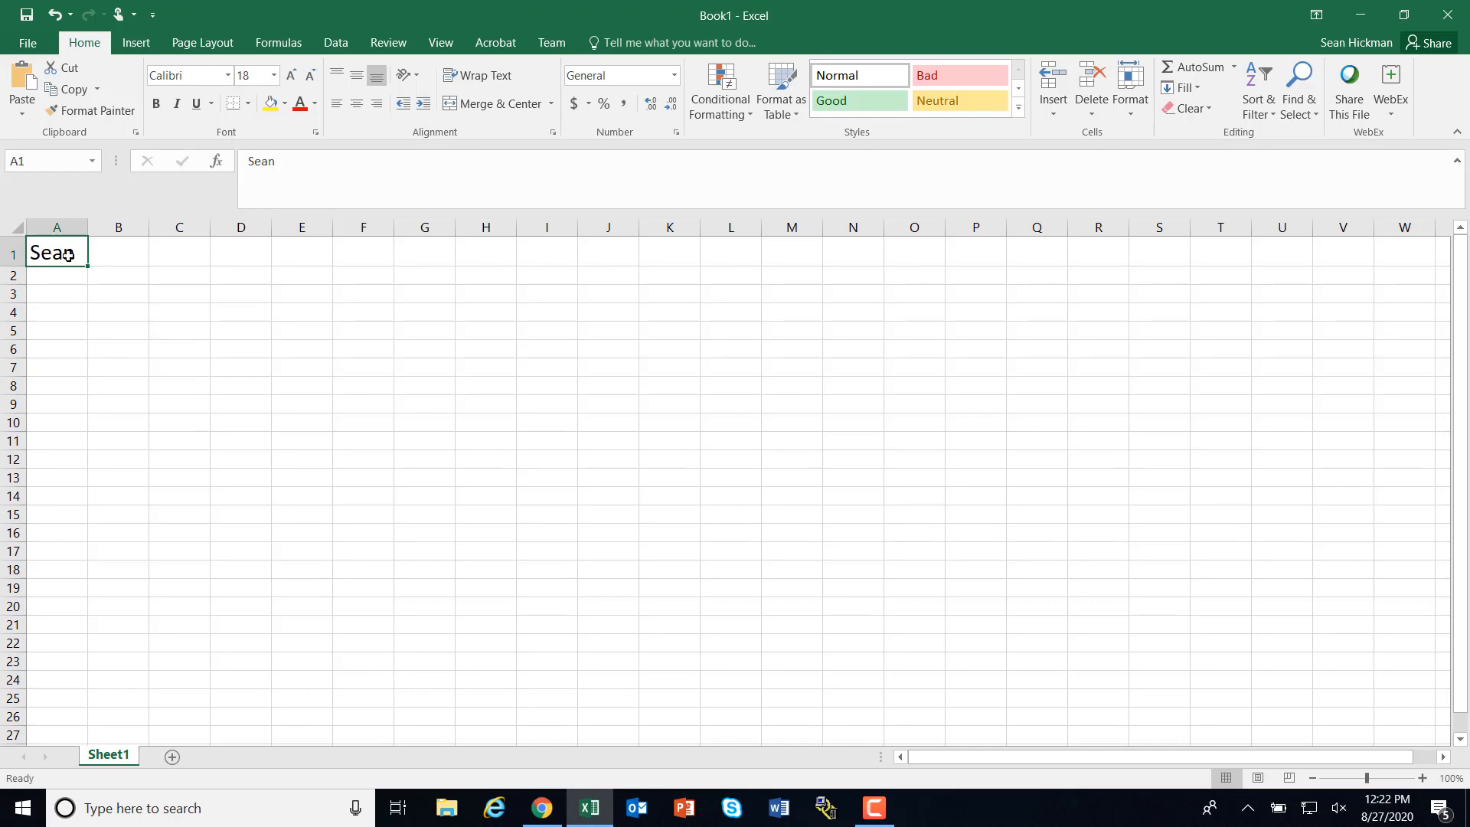
left_click(283, 164)
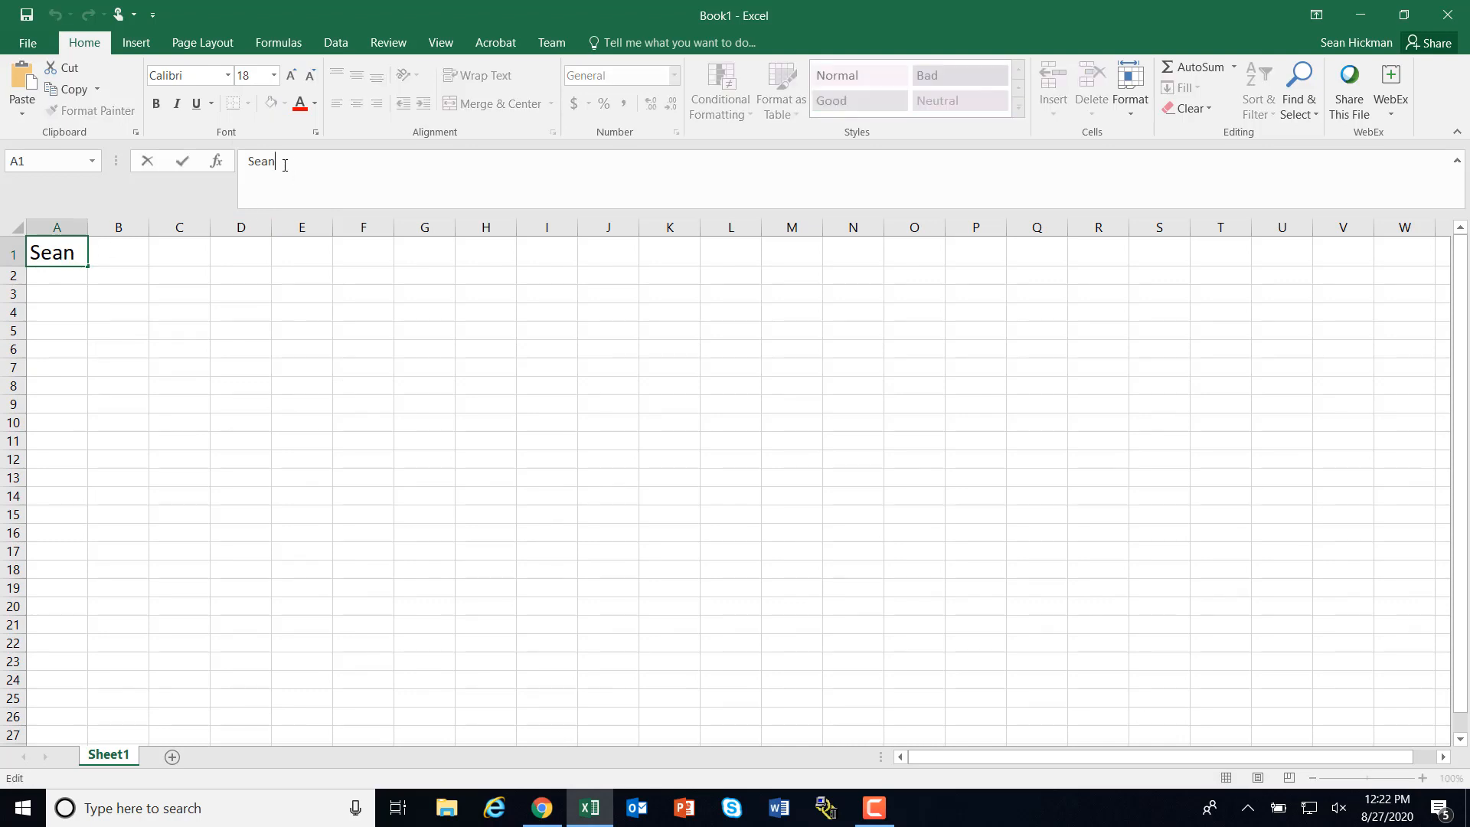
type("Hickman")
left_click(359, 349)
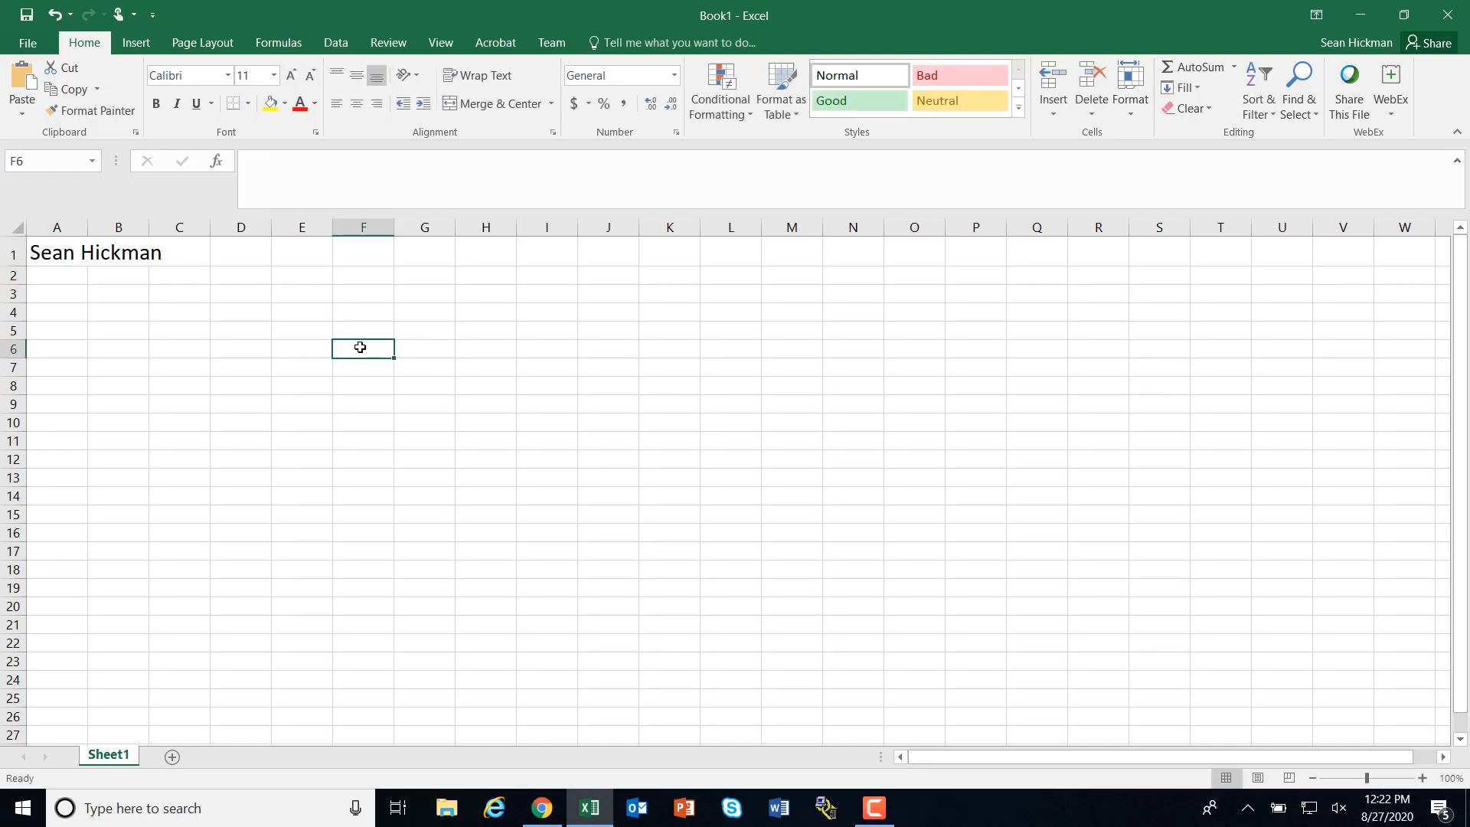
left_click(68, 274)
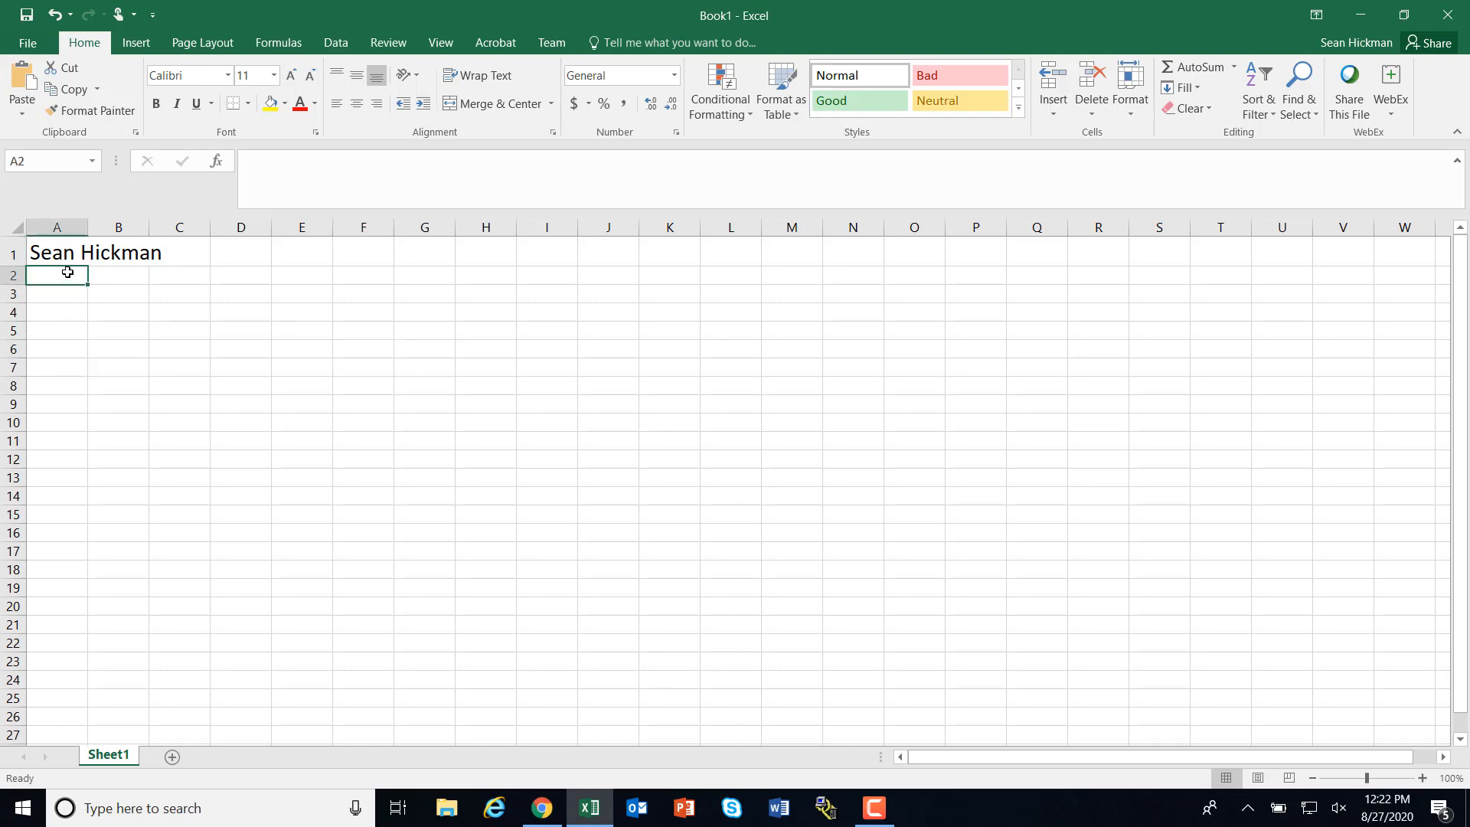
- Enter 'MS Excell In-Class Worksheet' in A2 and merge and center it across A2:F2
type("MS Excell ")
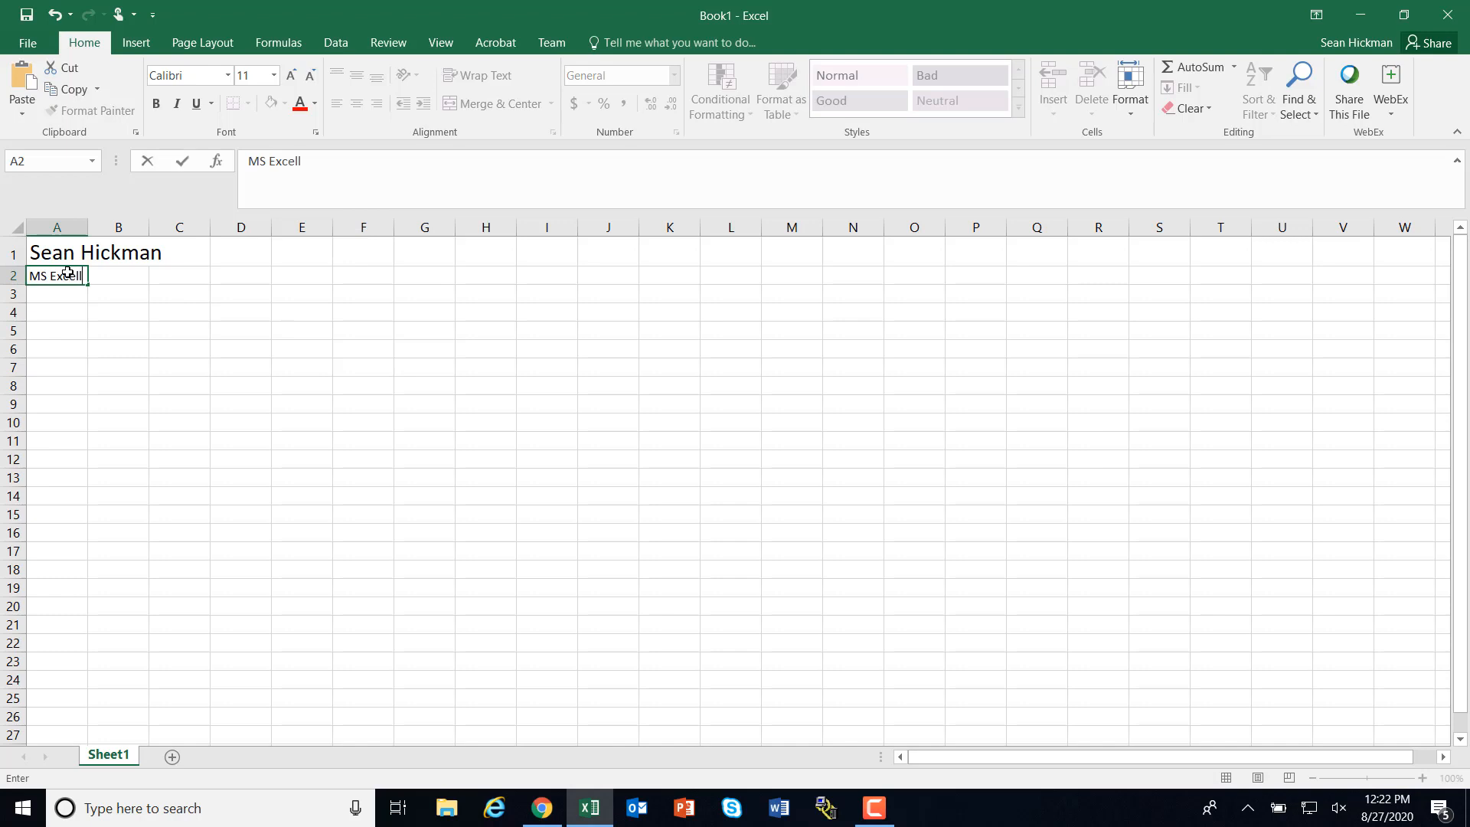
type("In-Class Worksheet")
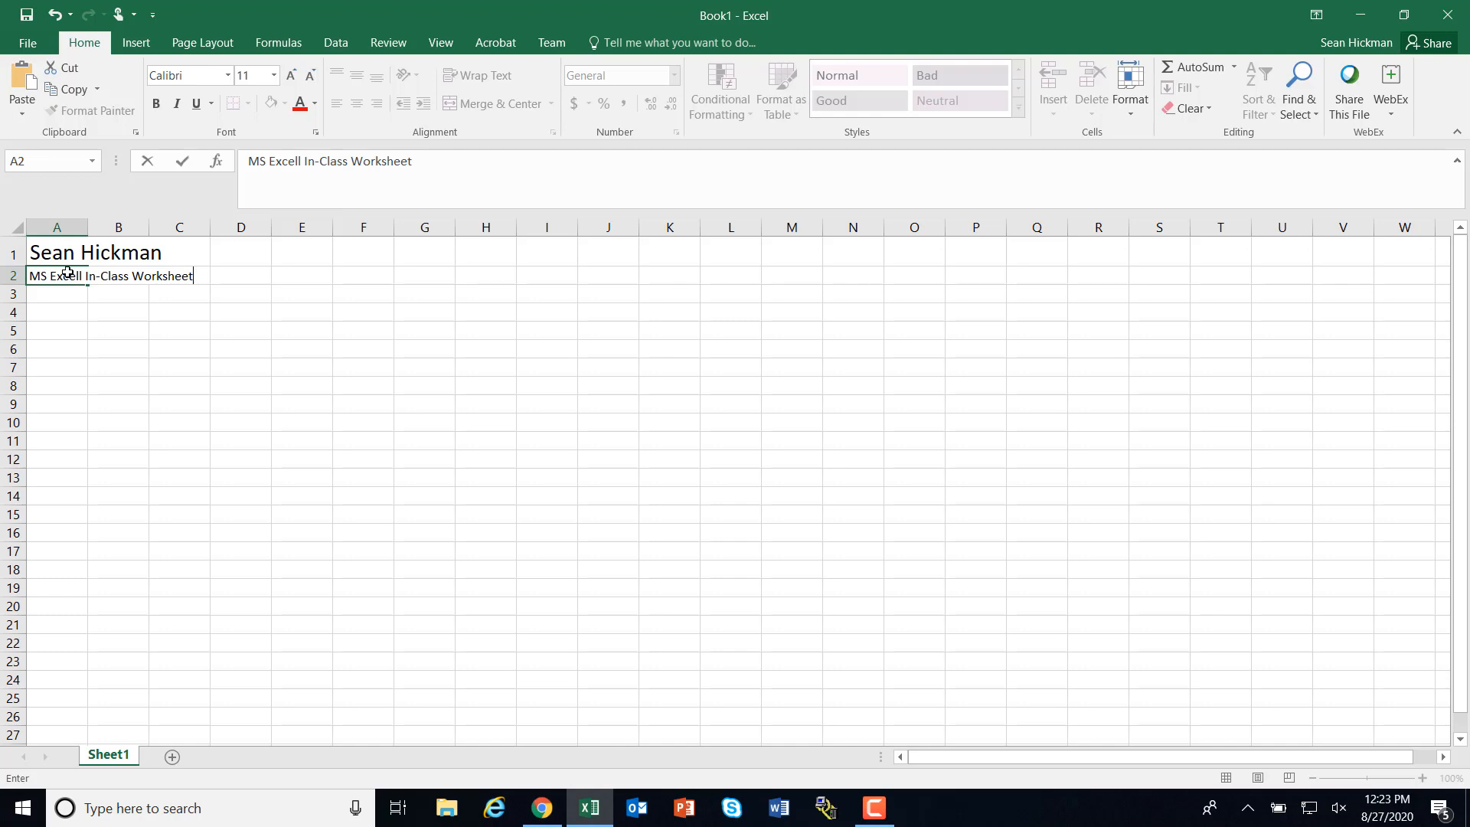
left_click(118, 329)
left_click(50, 277)
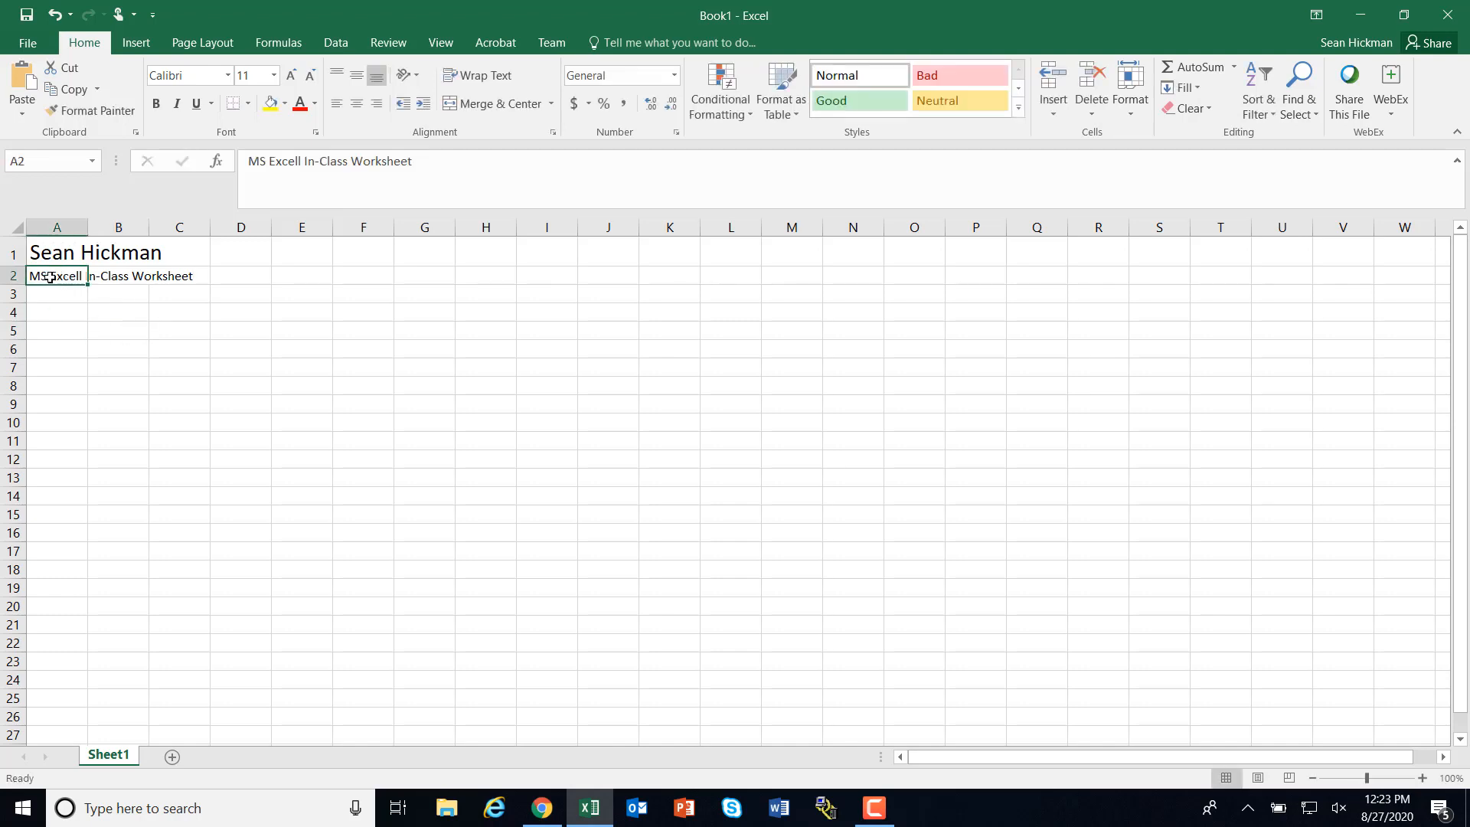
left_click_drag(50, 277, 359, 274)
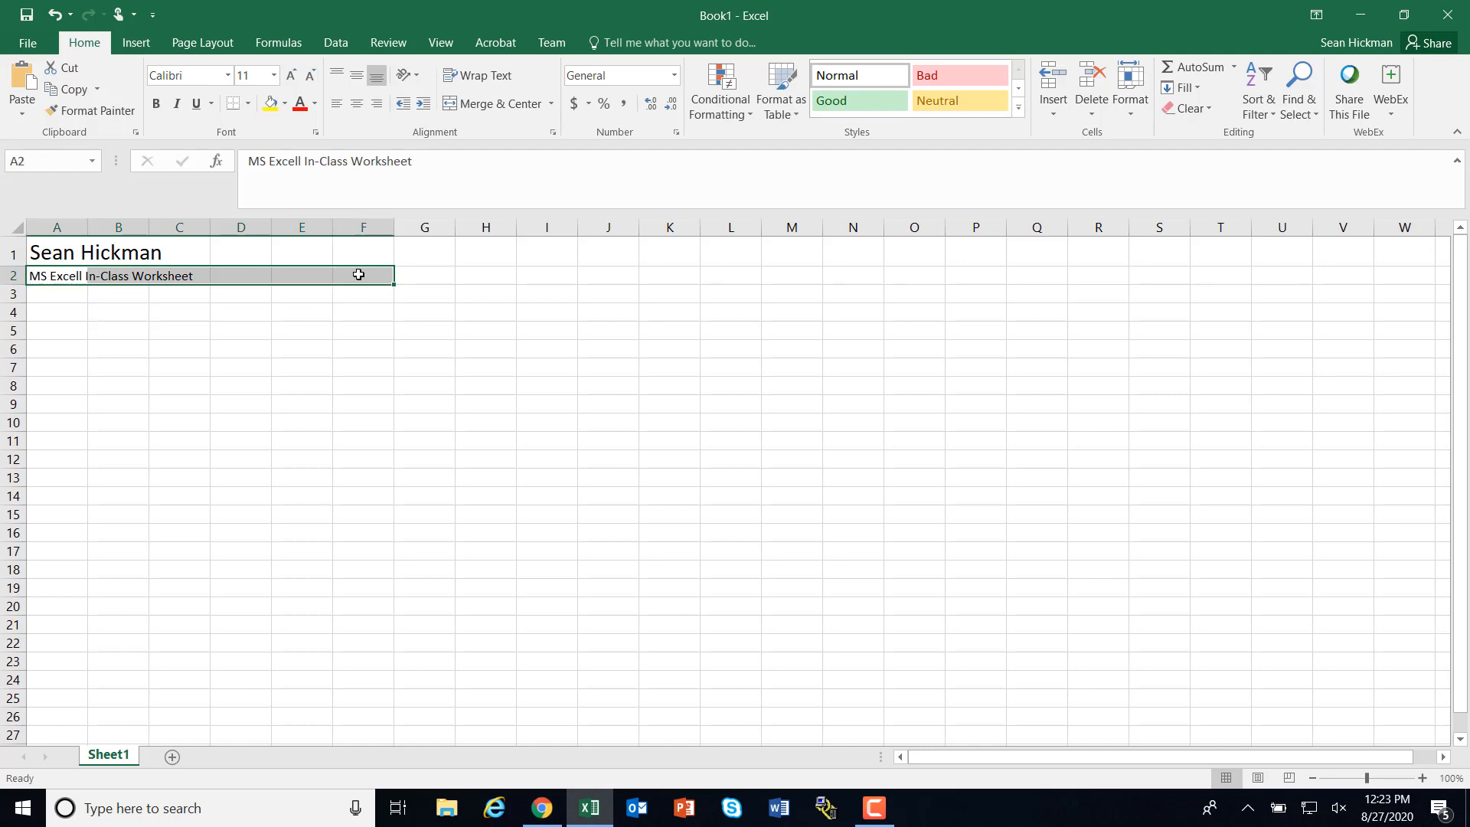
left_click(487, 106)
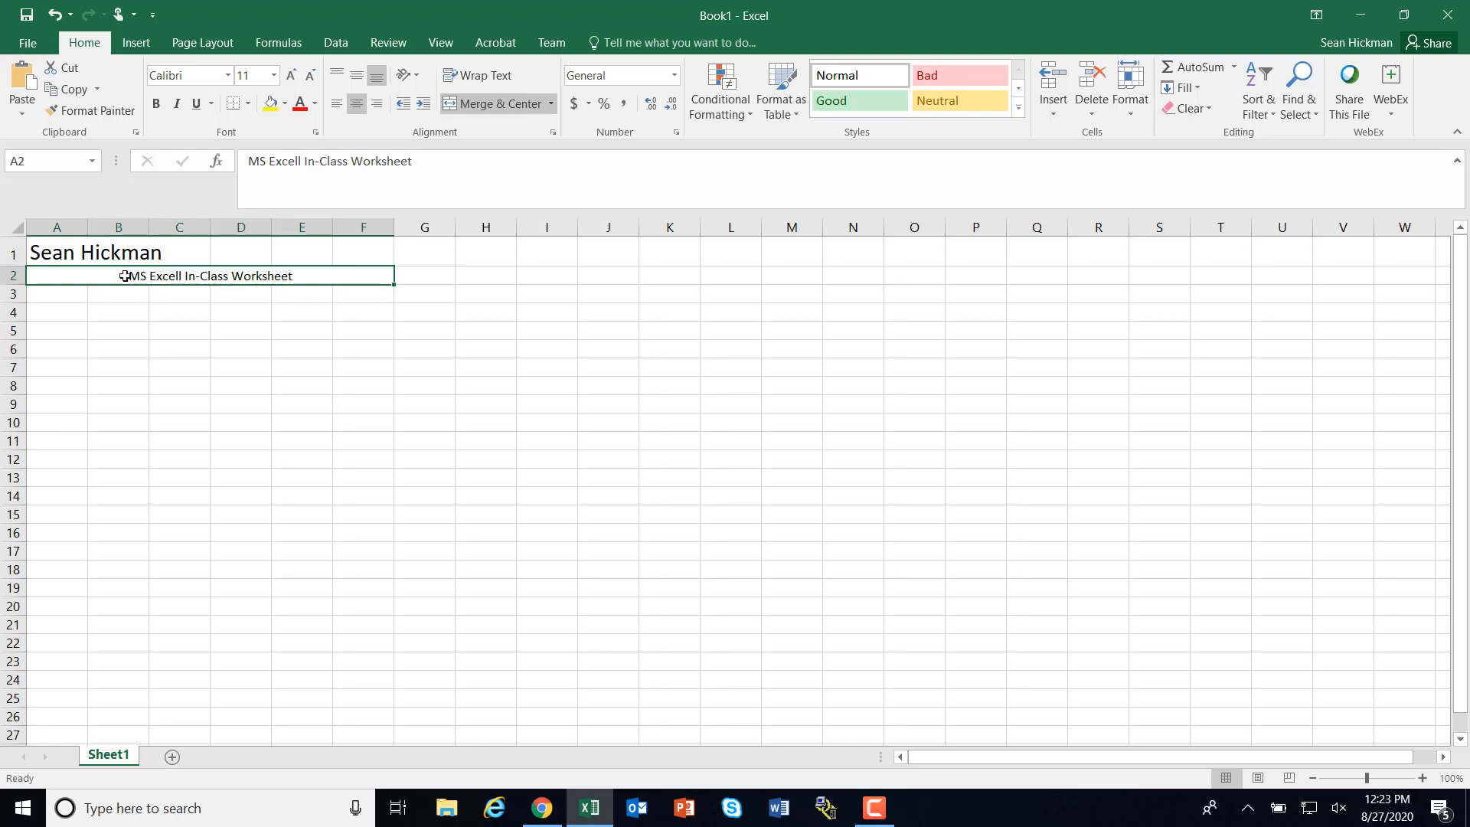
left_click(72, 297)
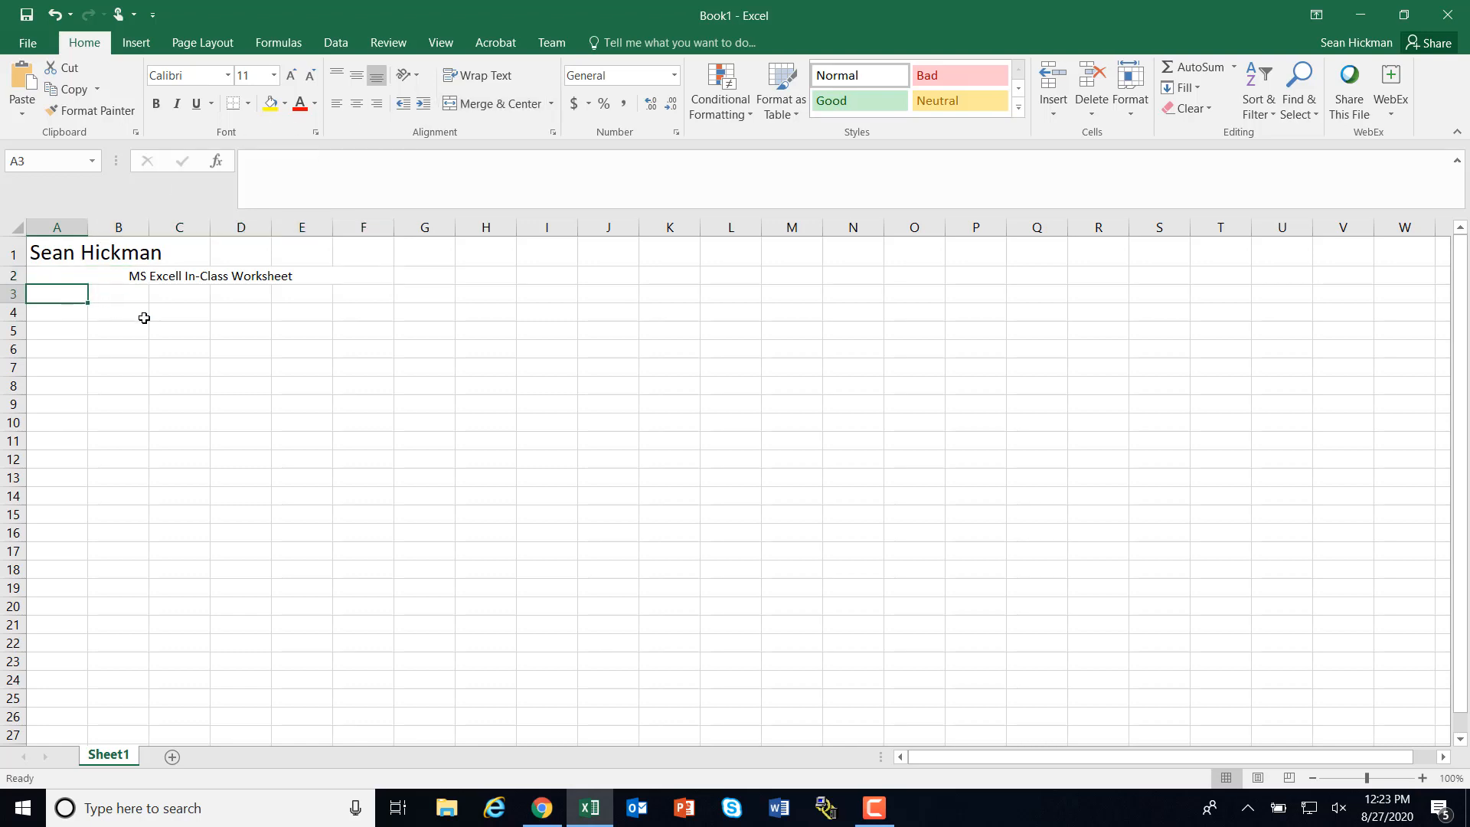
- Enter the labels Expense, Parking, Lunch, Gas and Total down A3:A7
type("Expense")
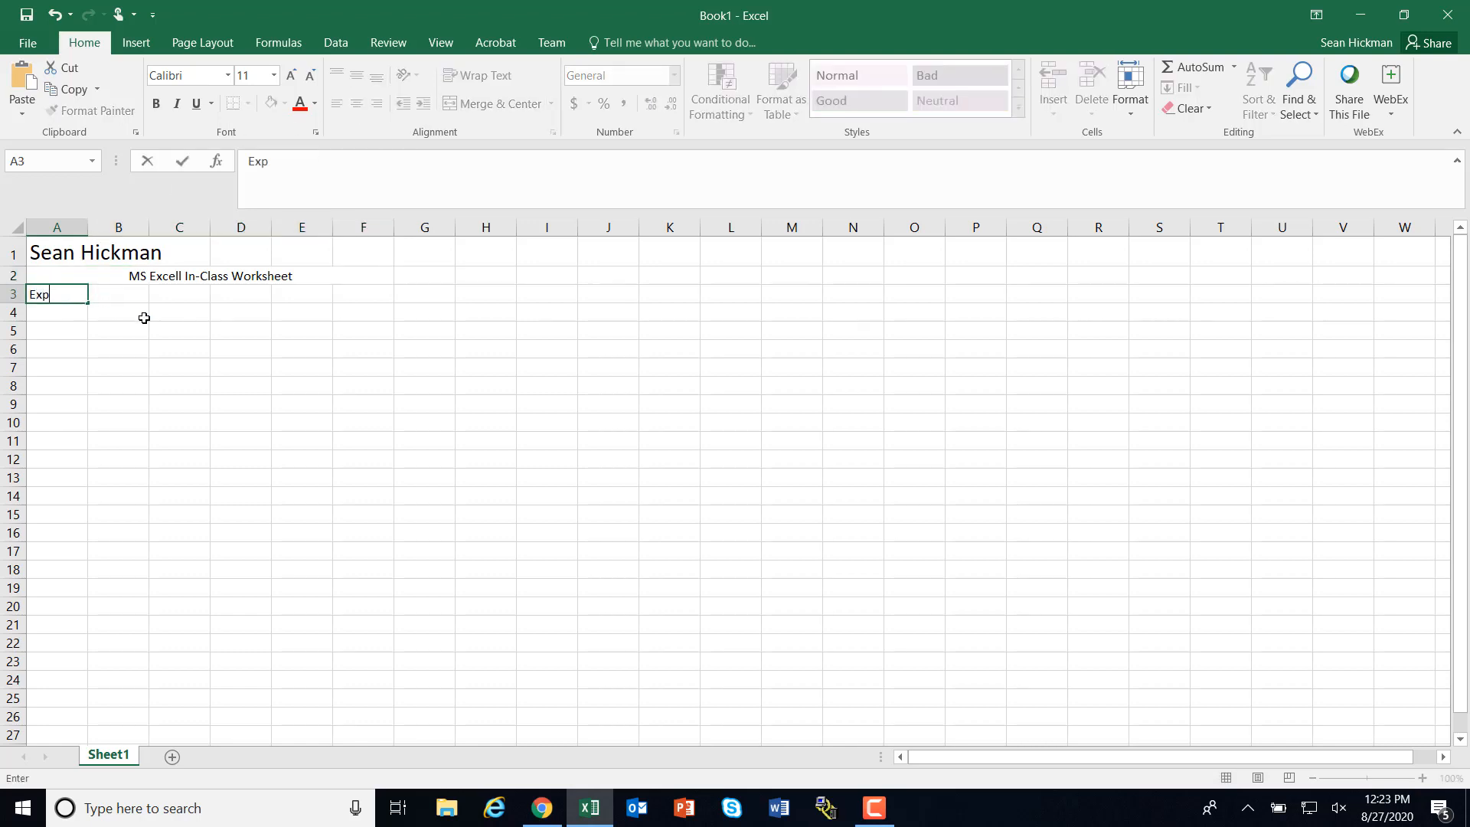
key("Return")
type("Park")
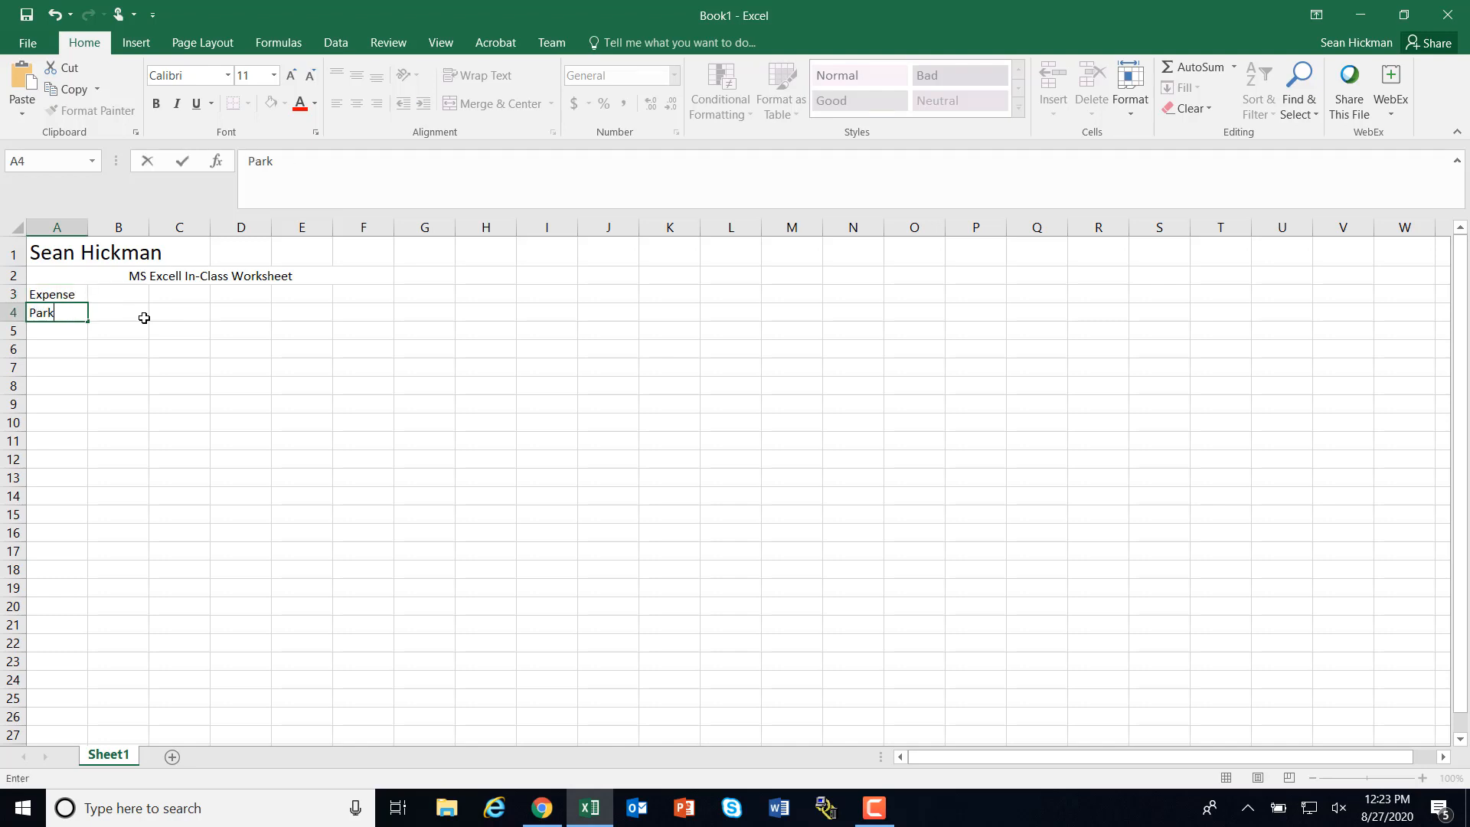
type("ing")
key("Return")
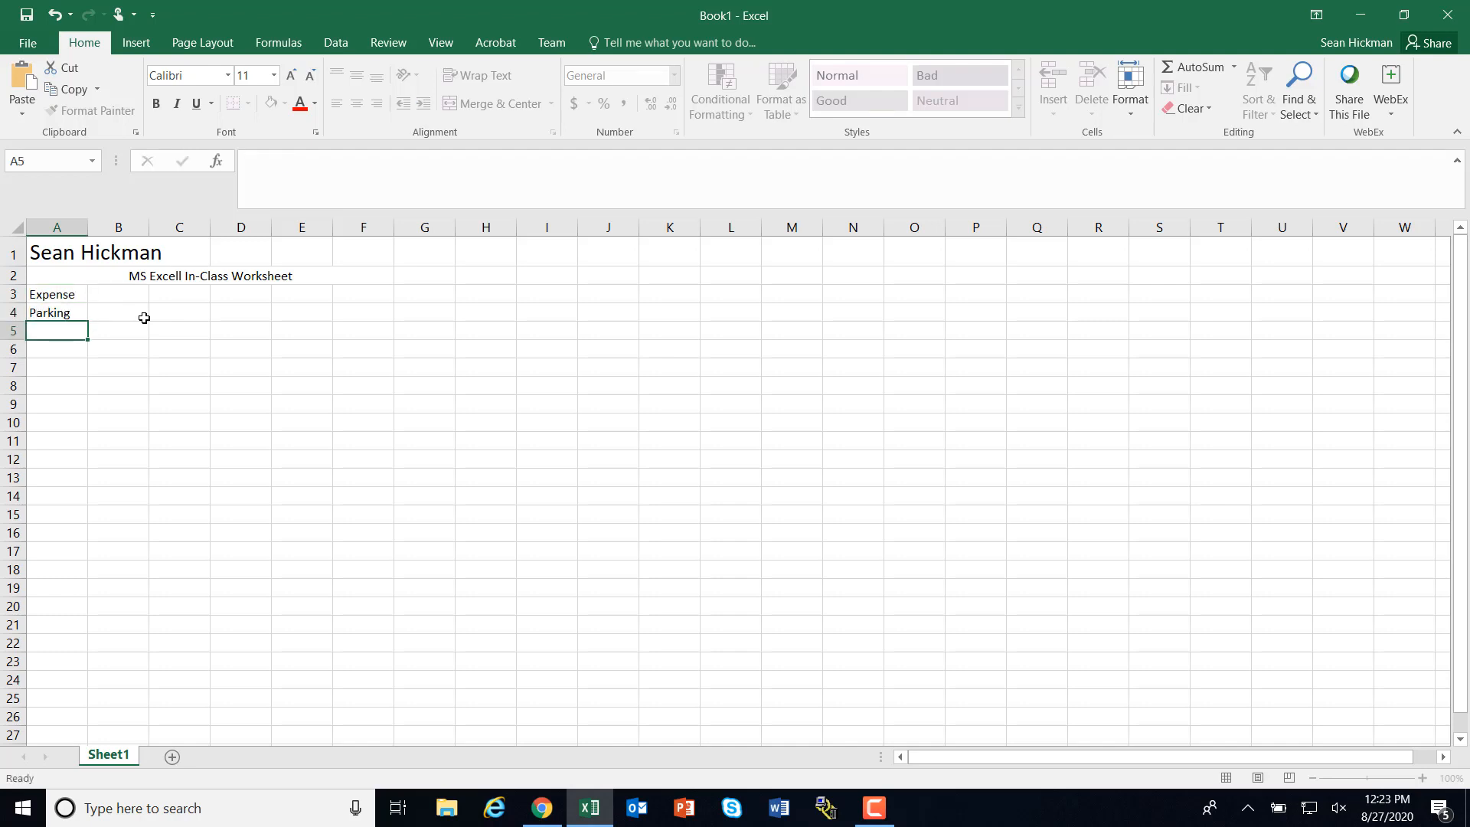
type("Lunch")
key("Return")
type("Gas")
key("Return")
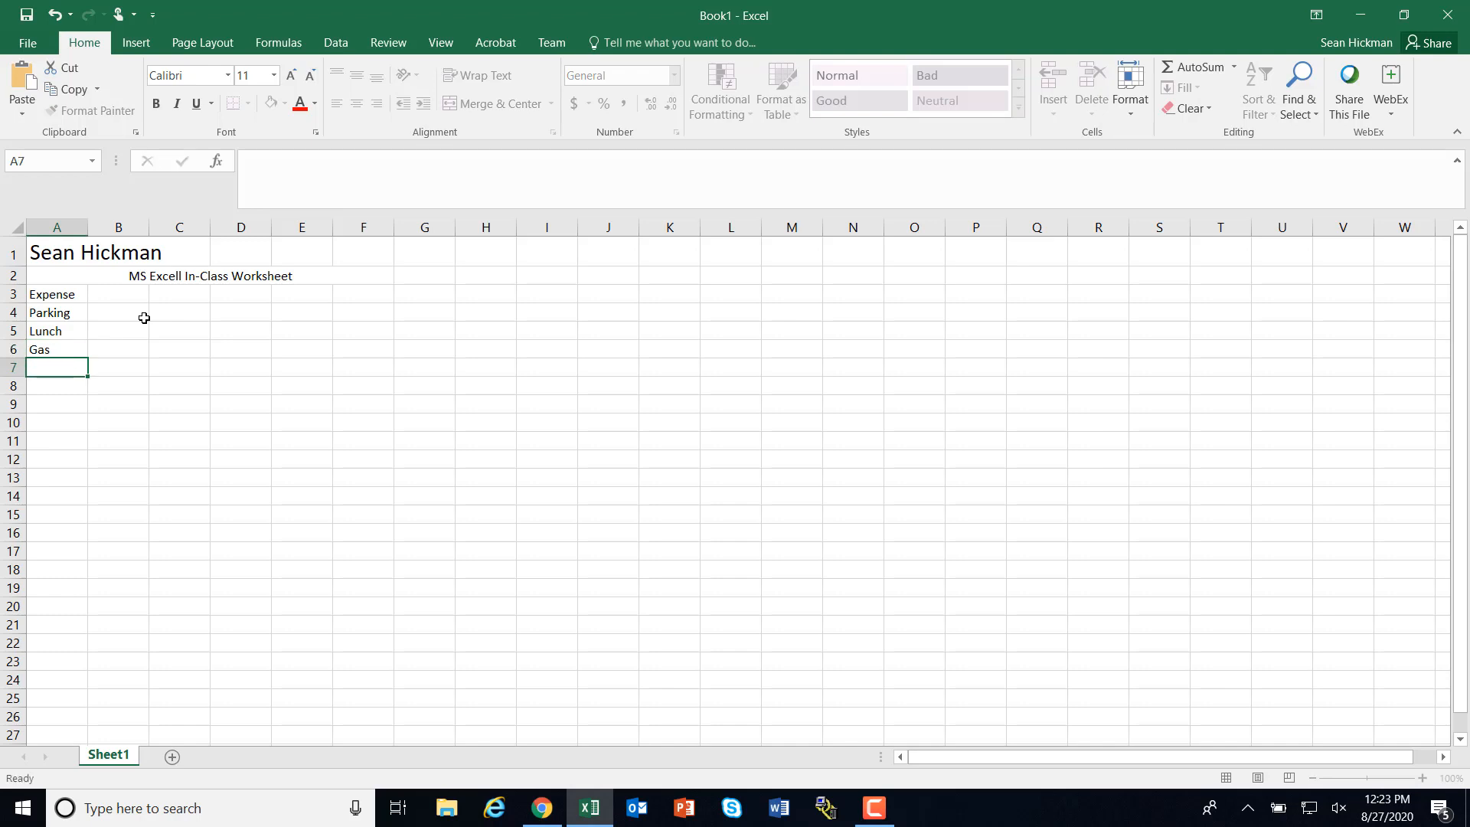
type("Total")
left_click(133, 297)
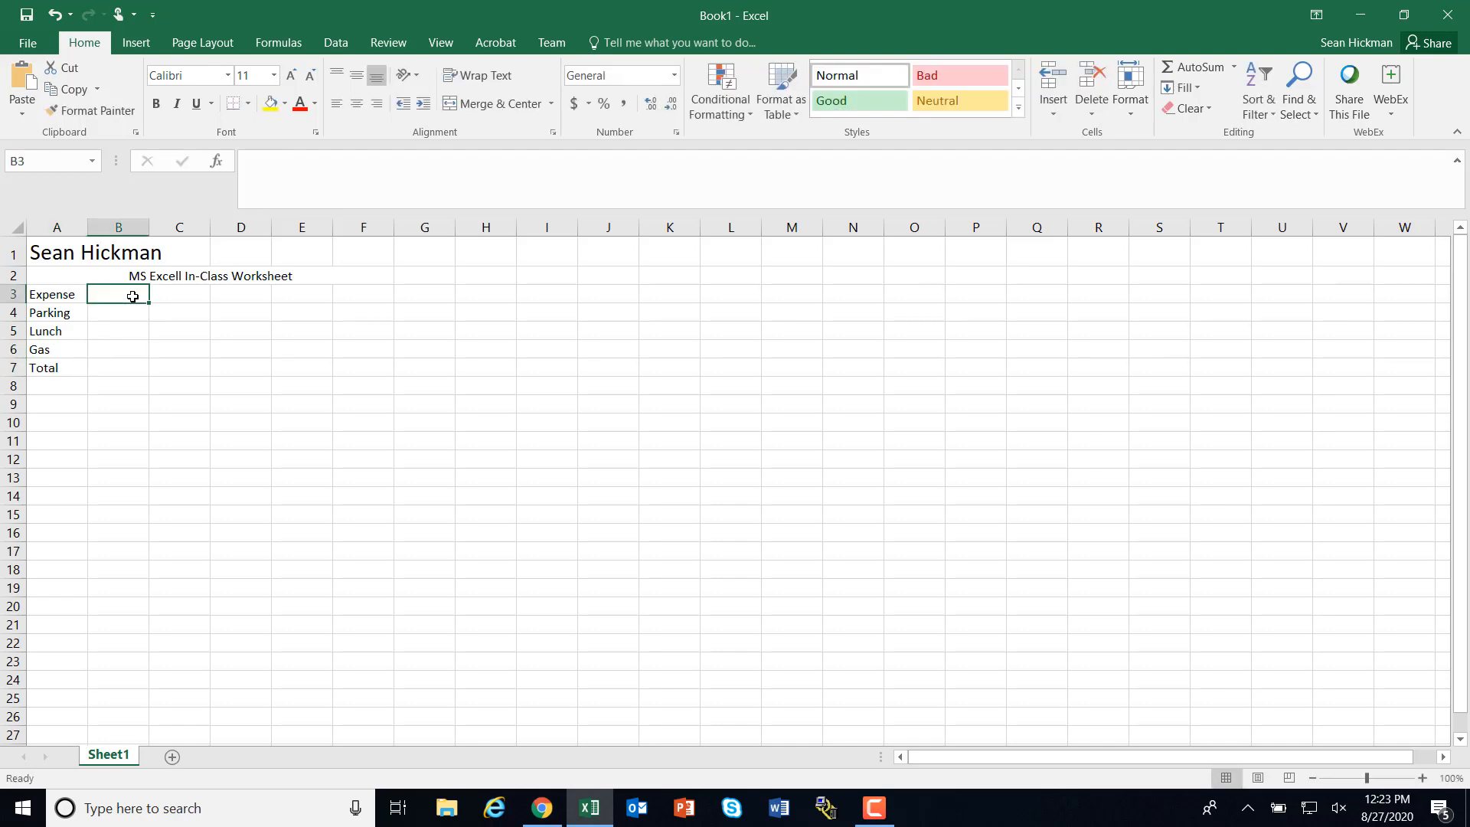
- Enter the Monday heading with amounts 12.5, 7.25 and 16.91 down B3:B6
type("Monday")
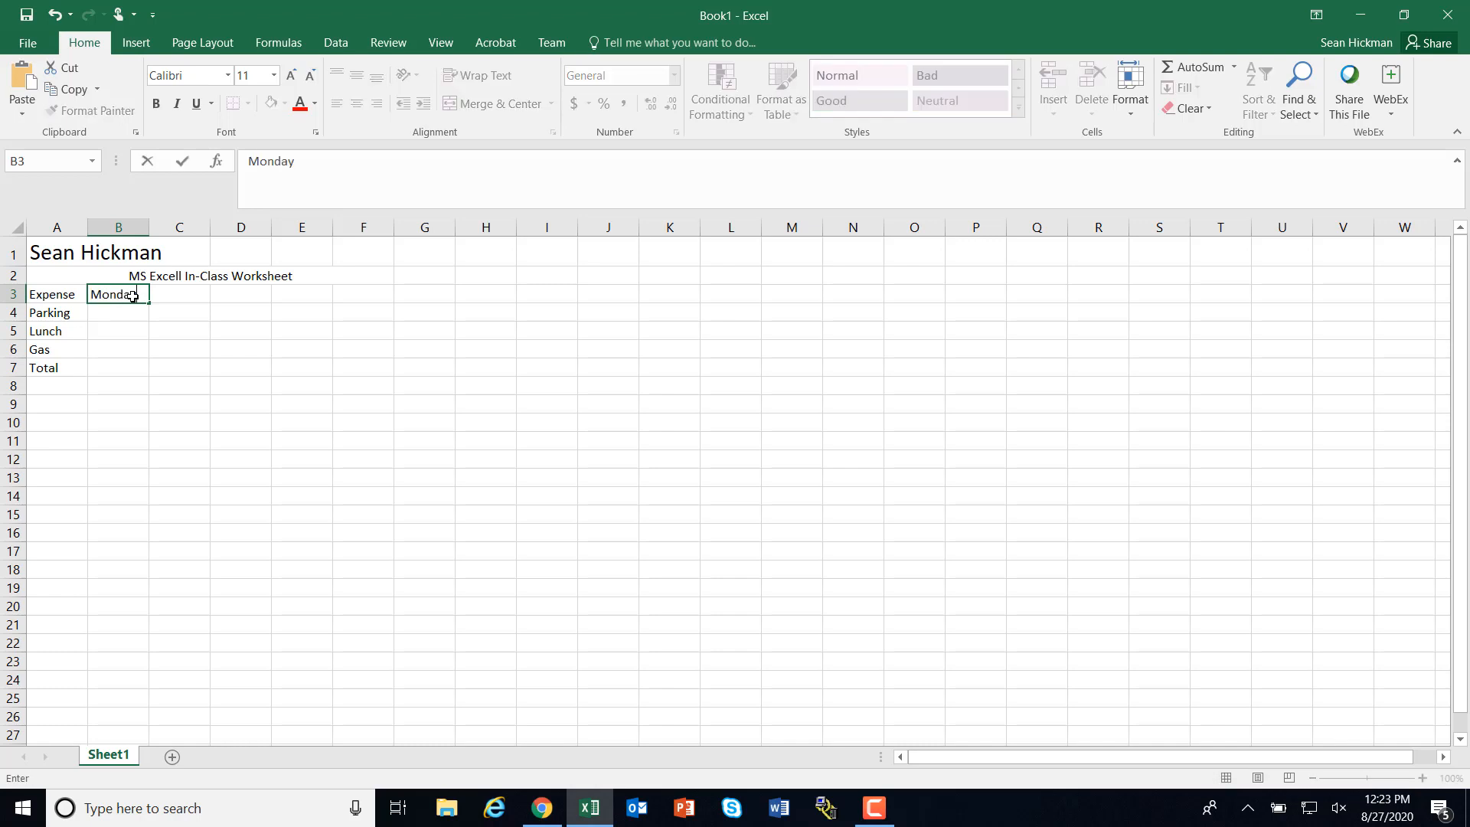
key("Return")
type("12.5")
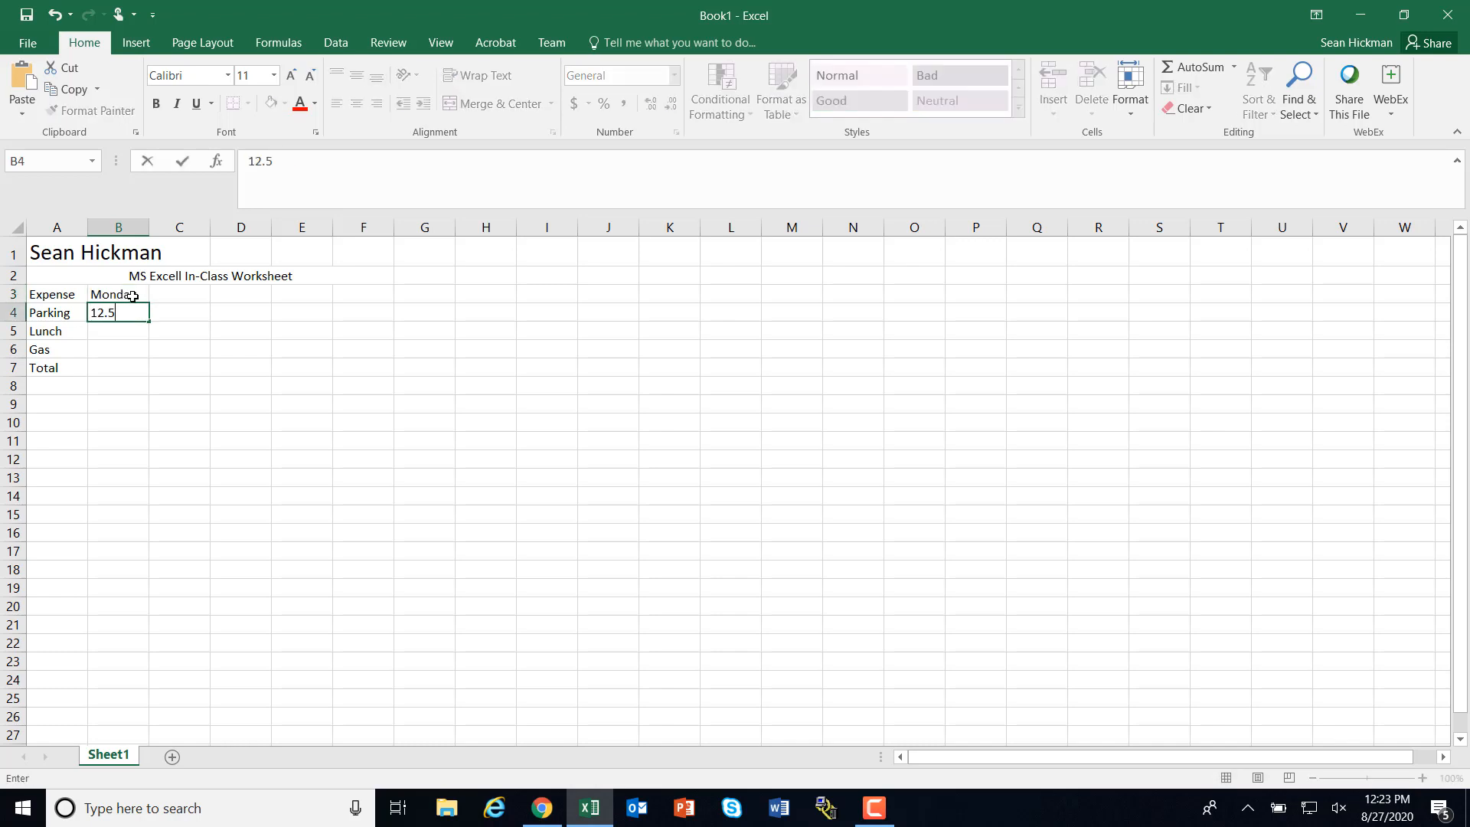
key("Return")
type("7.25")
key("Return")
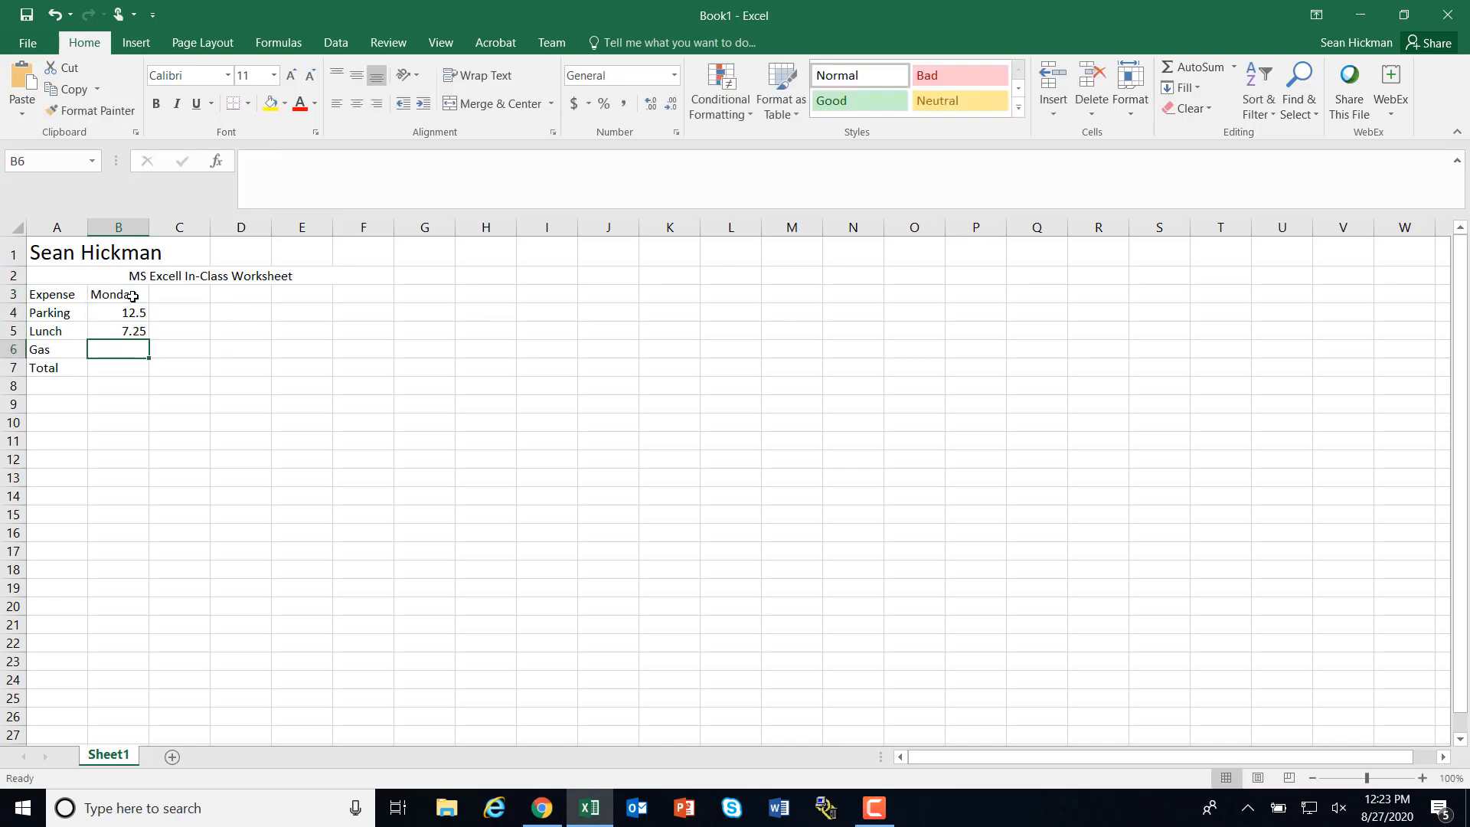
type("16.91")
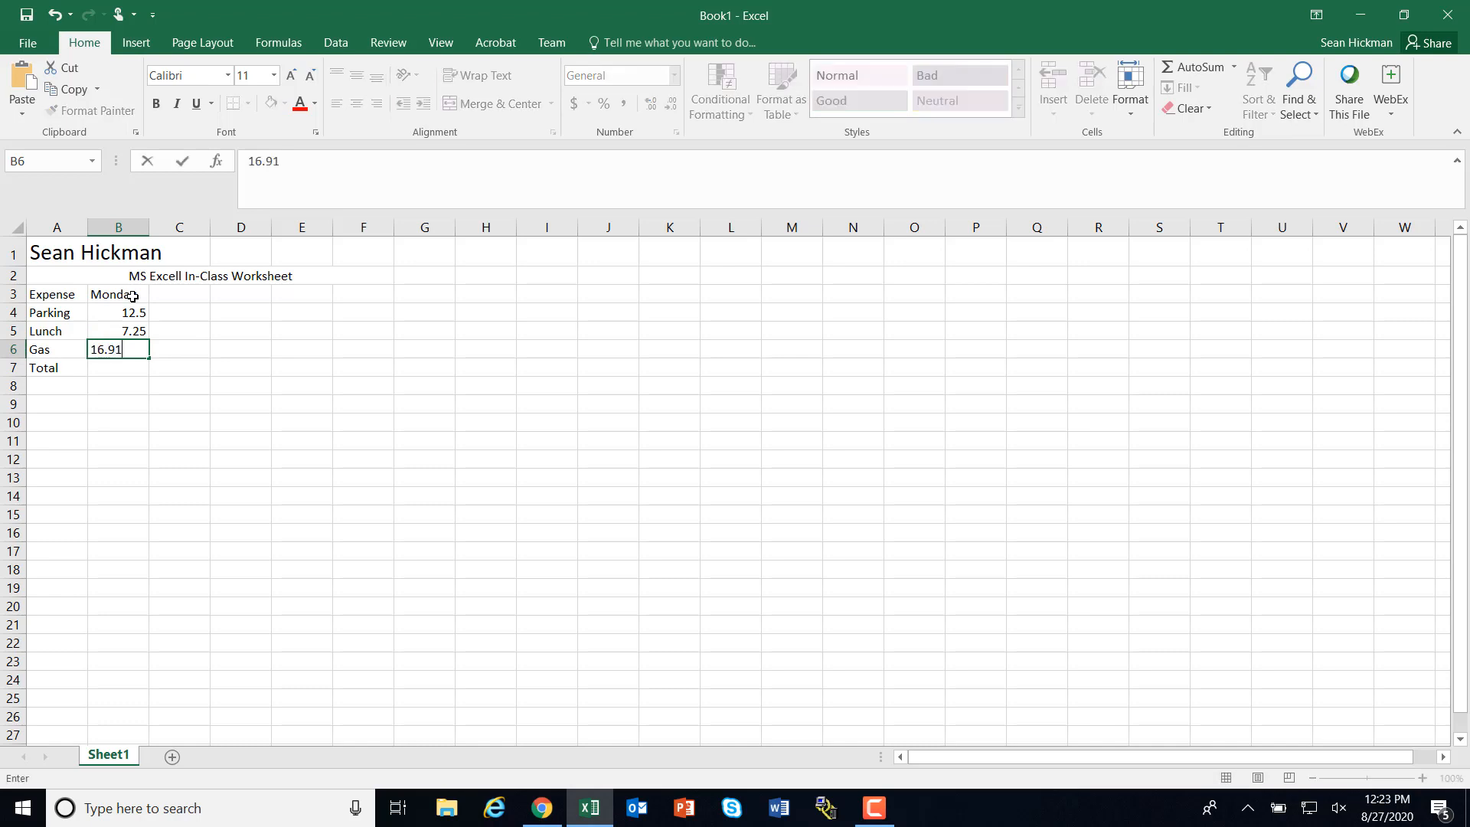
key("Return")
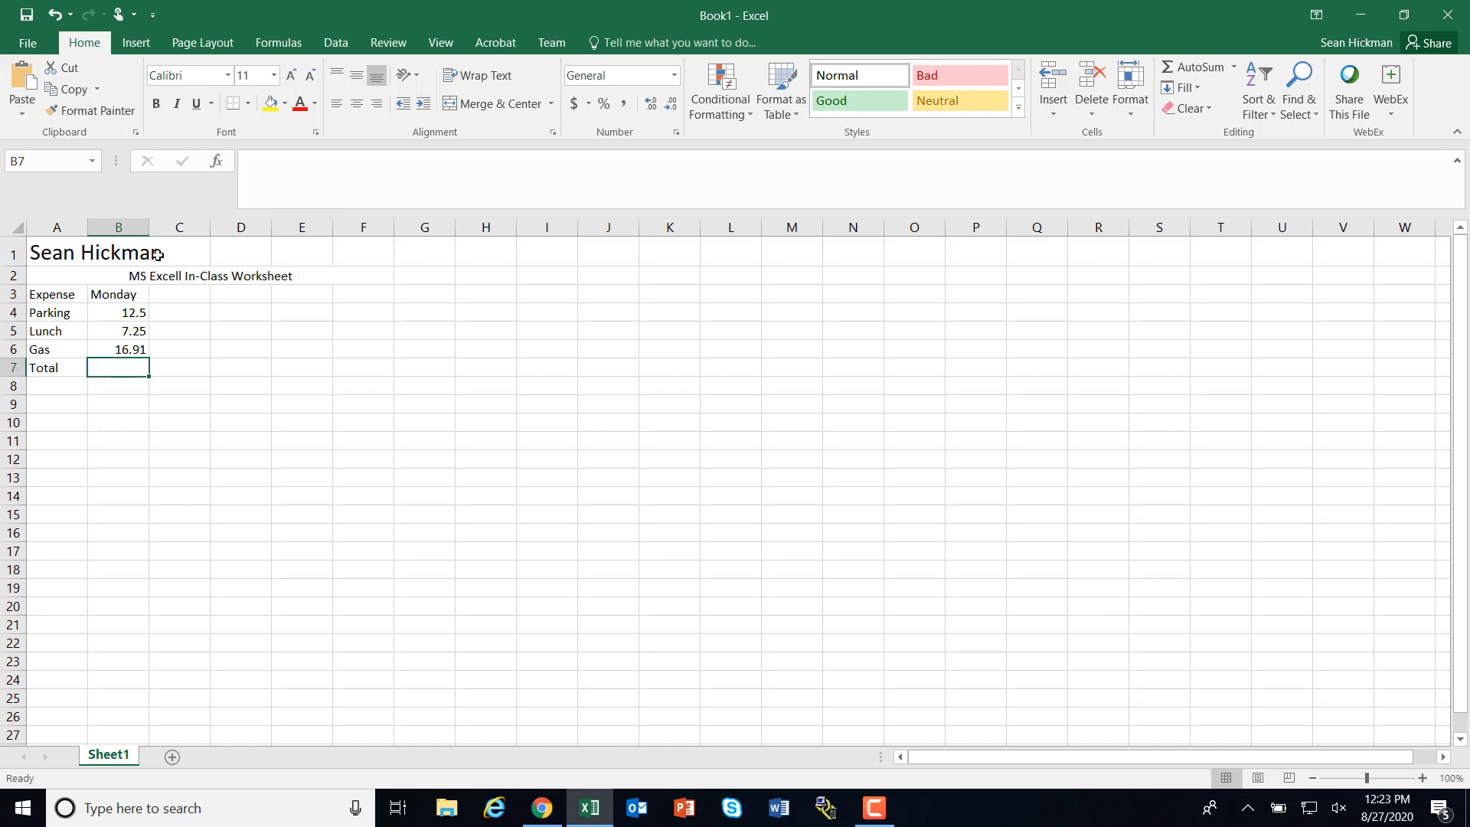
- Autofill the weekday headings Tuesday, Wednesday and Thursday into C3:E3
left_click(142, 295)
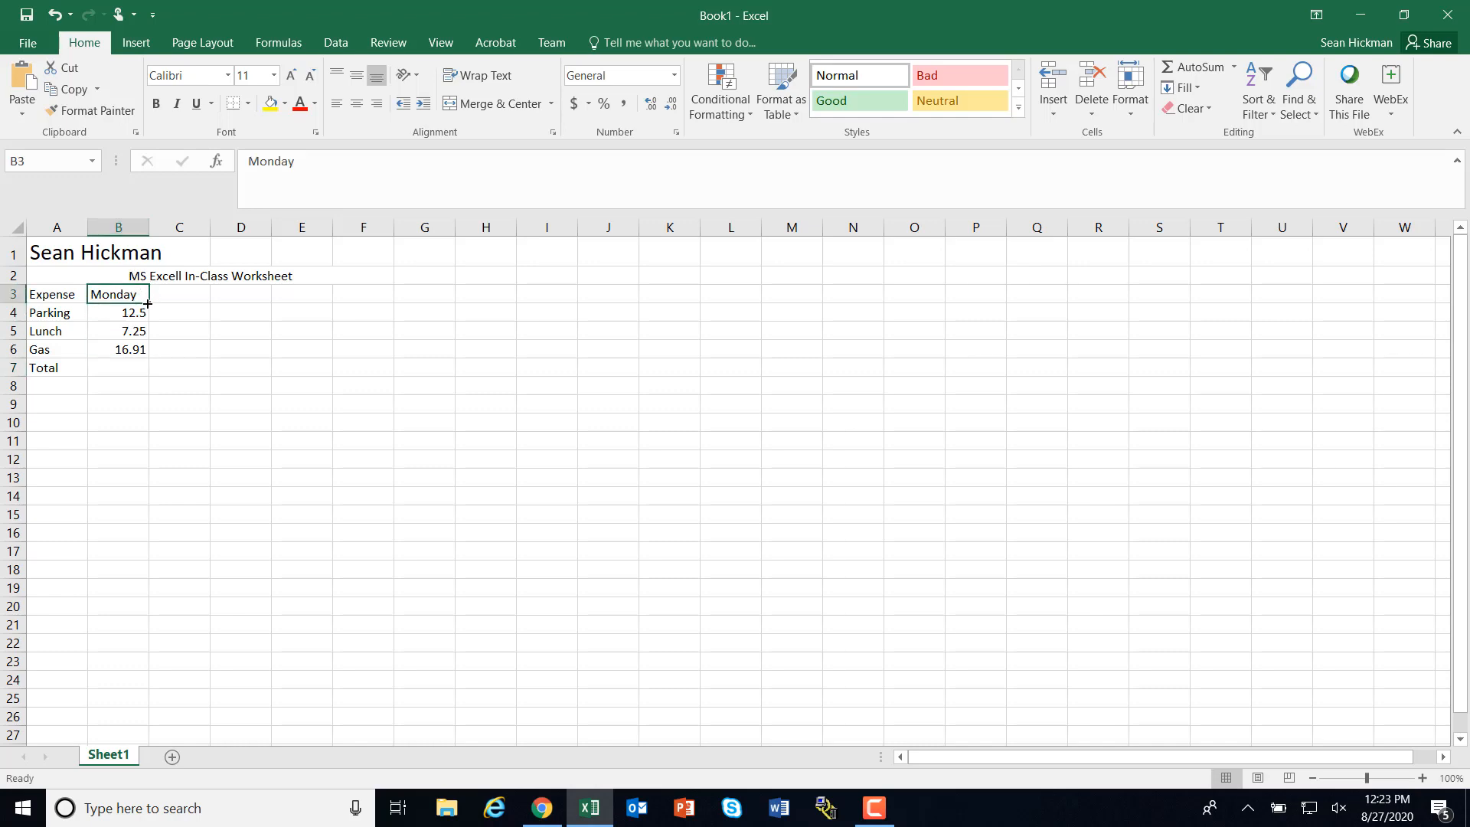
left_click_drag(149, 302, 322, 305)
left_click(406, 394)
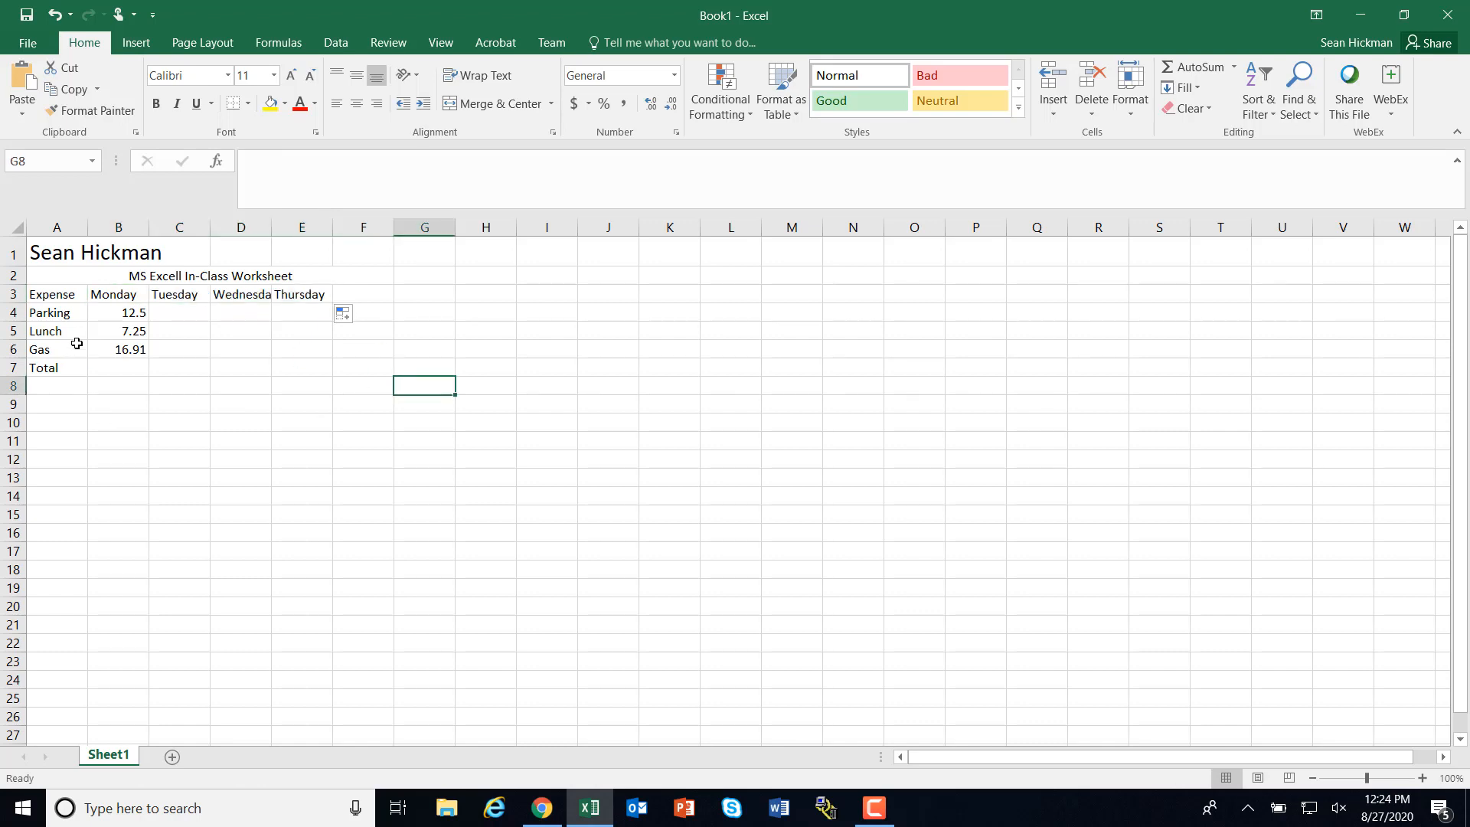
- Apply All Borders to the expense table A3:E7
left_click_drag(55, 296, 299, 368)
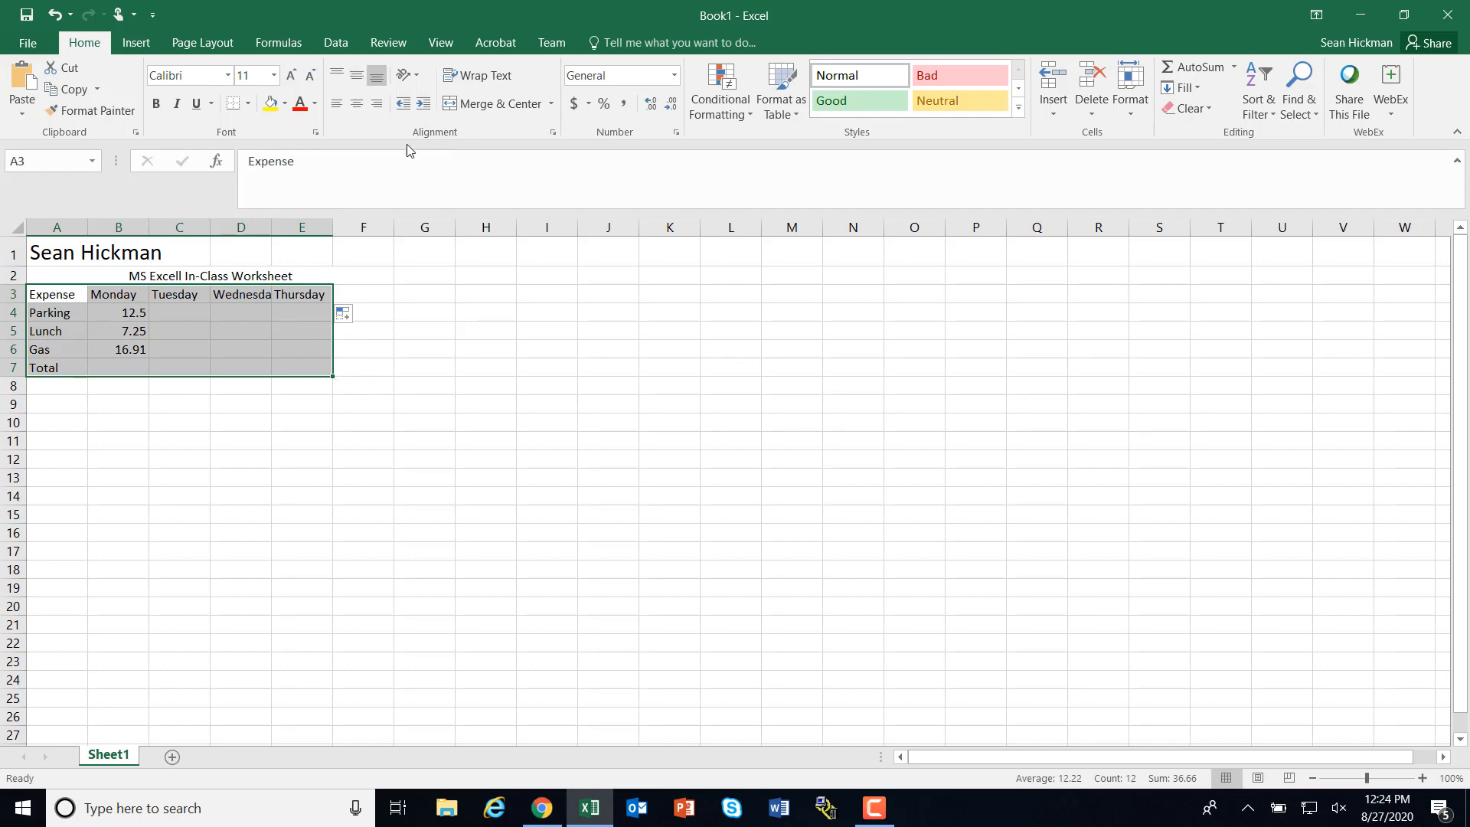
left_click(248, 104)
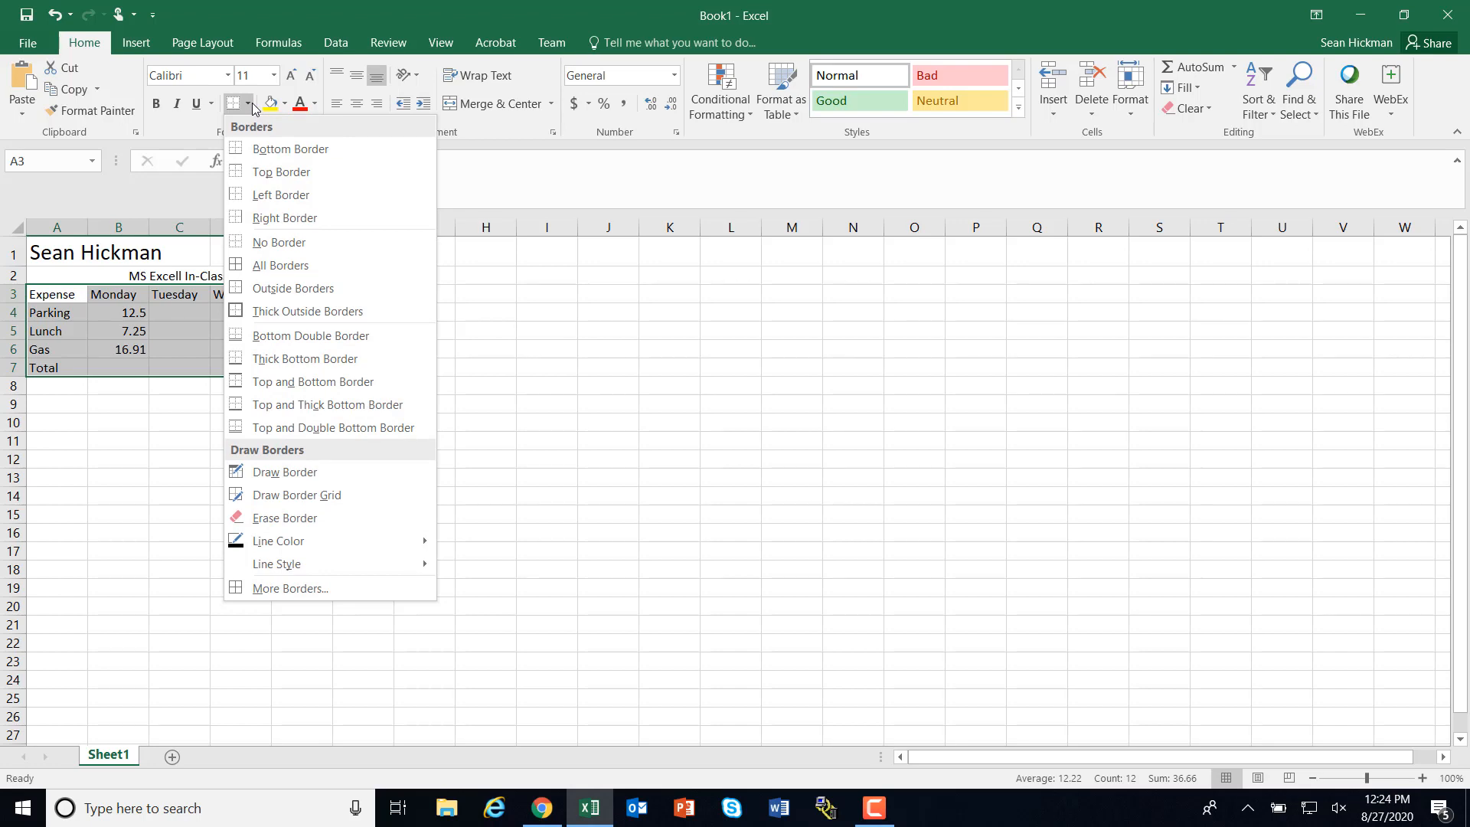
left_click(285, 265)
left_click(478, 447)
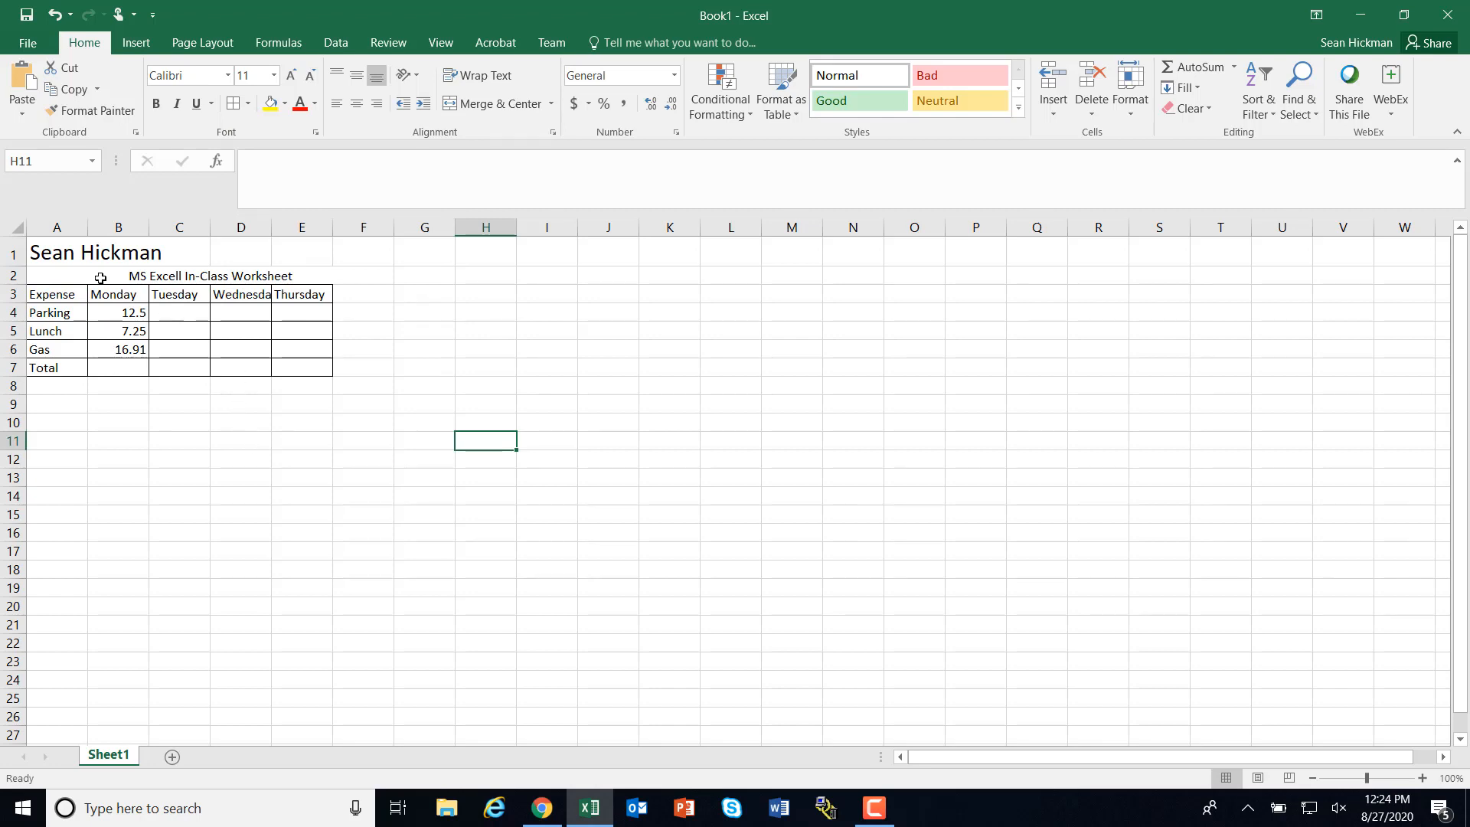
left_click_drag(117, 311, 135, 367)
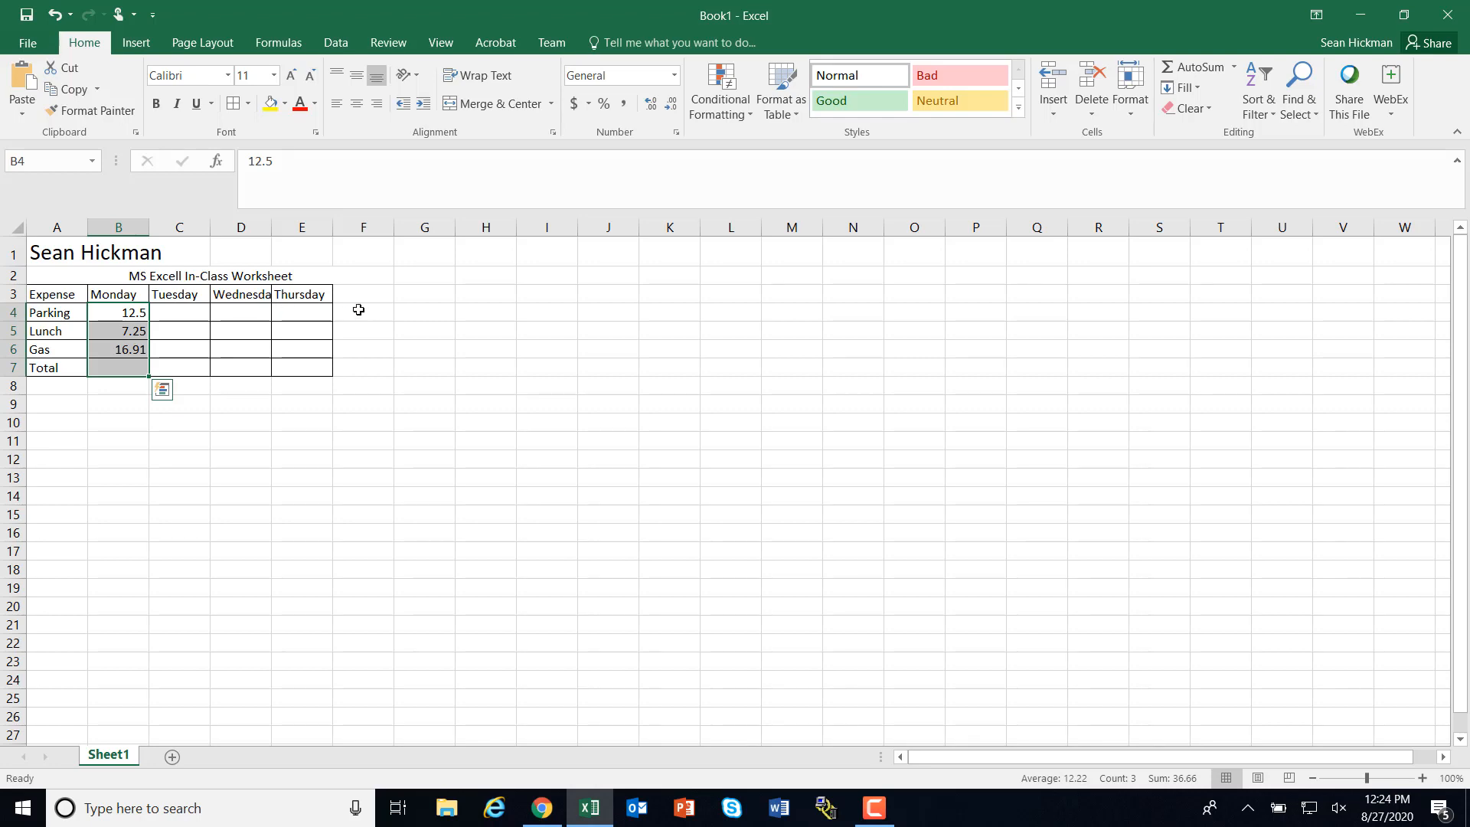
- Format Monday's B4:B7 as Accounting so amounts show $ 12.50, $ 7.25, $ 16.91
left_click(575, 111)
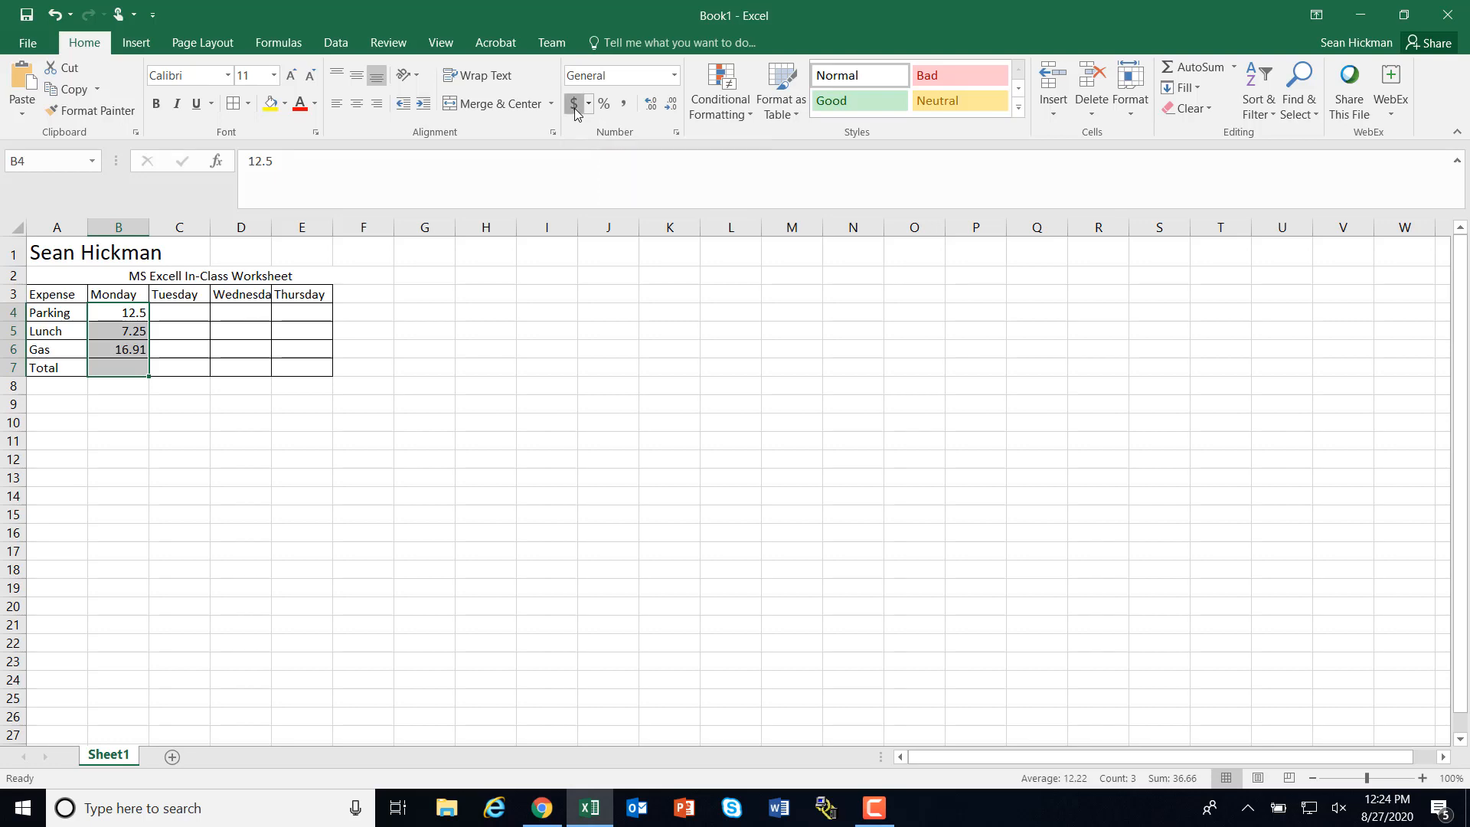
left_click(589, 106)
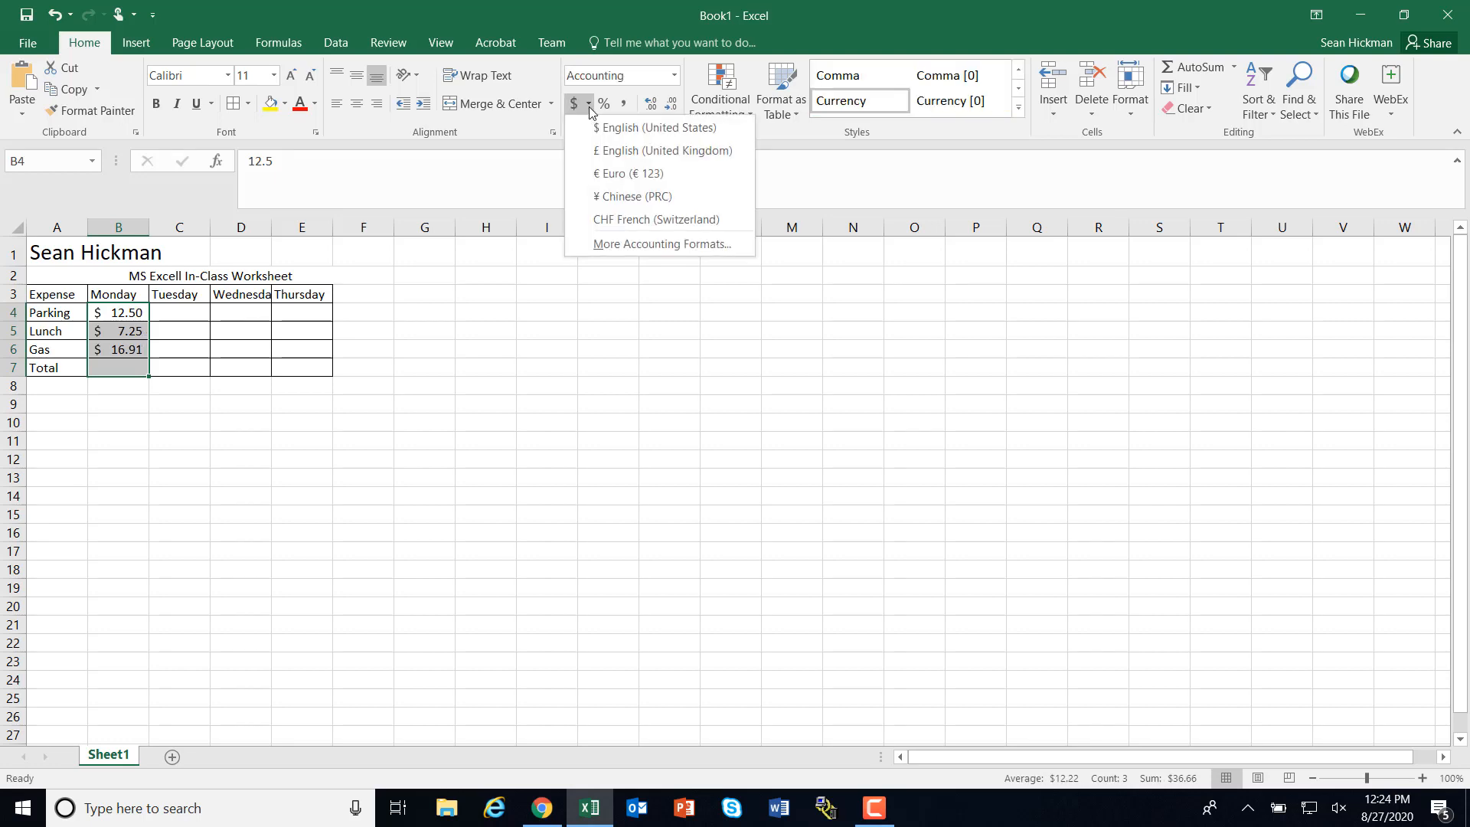
left_click(589, 108)
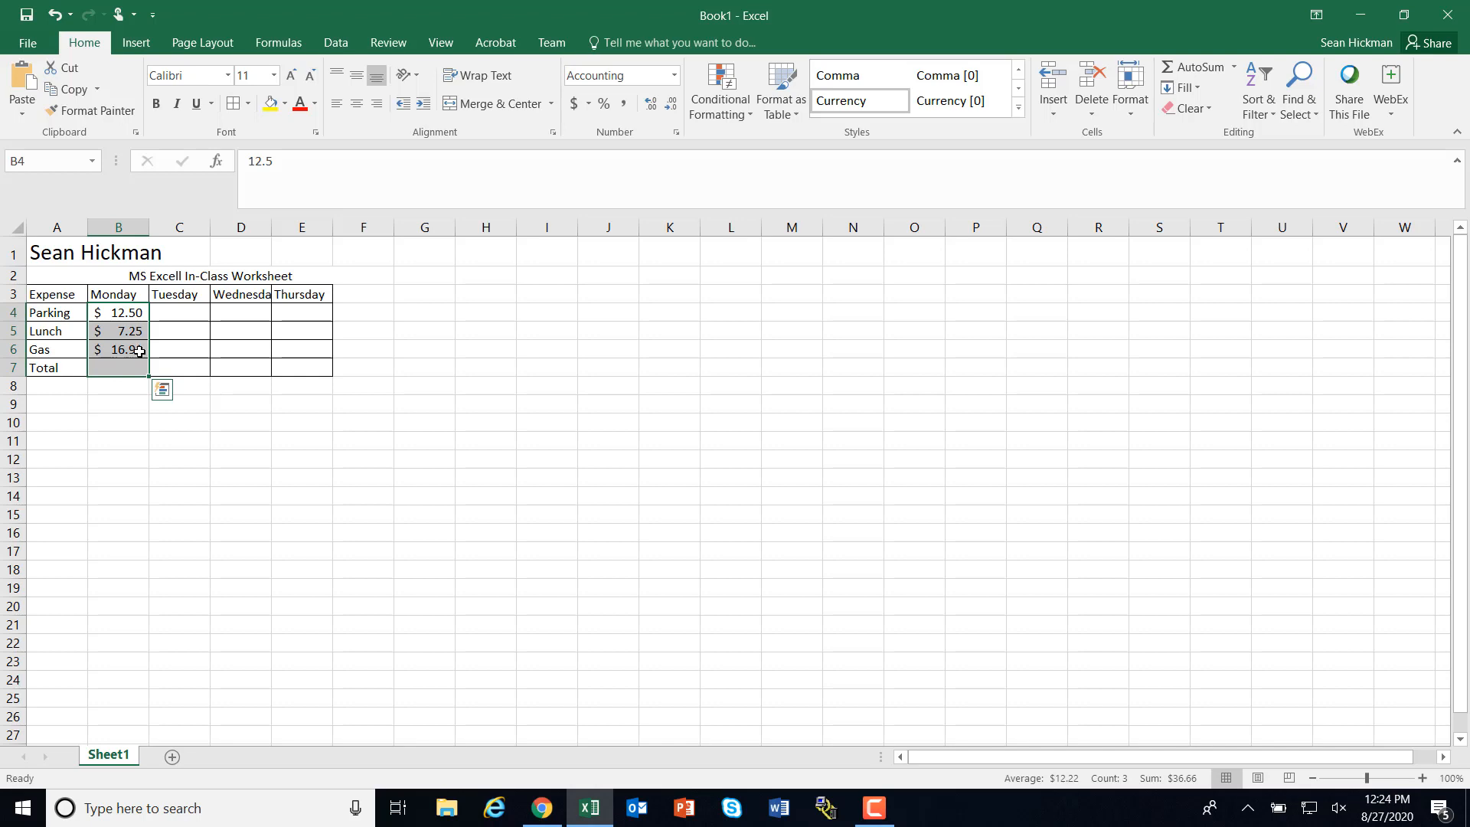
left_click(148, 486)
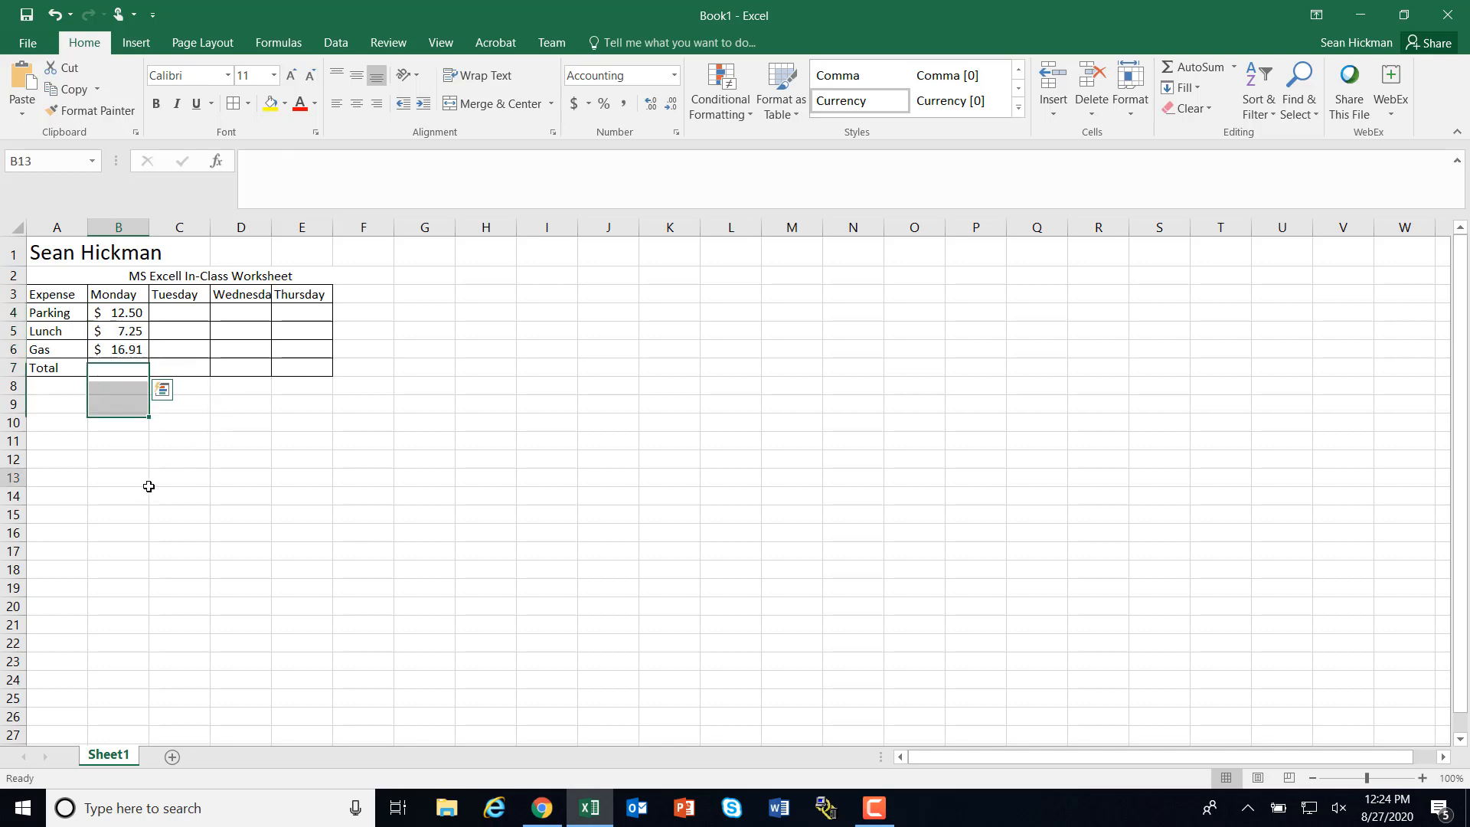
left_click(130, 370)
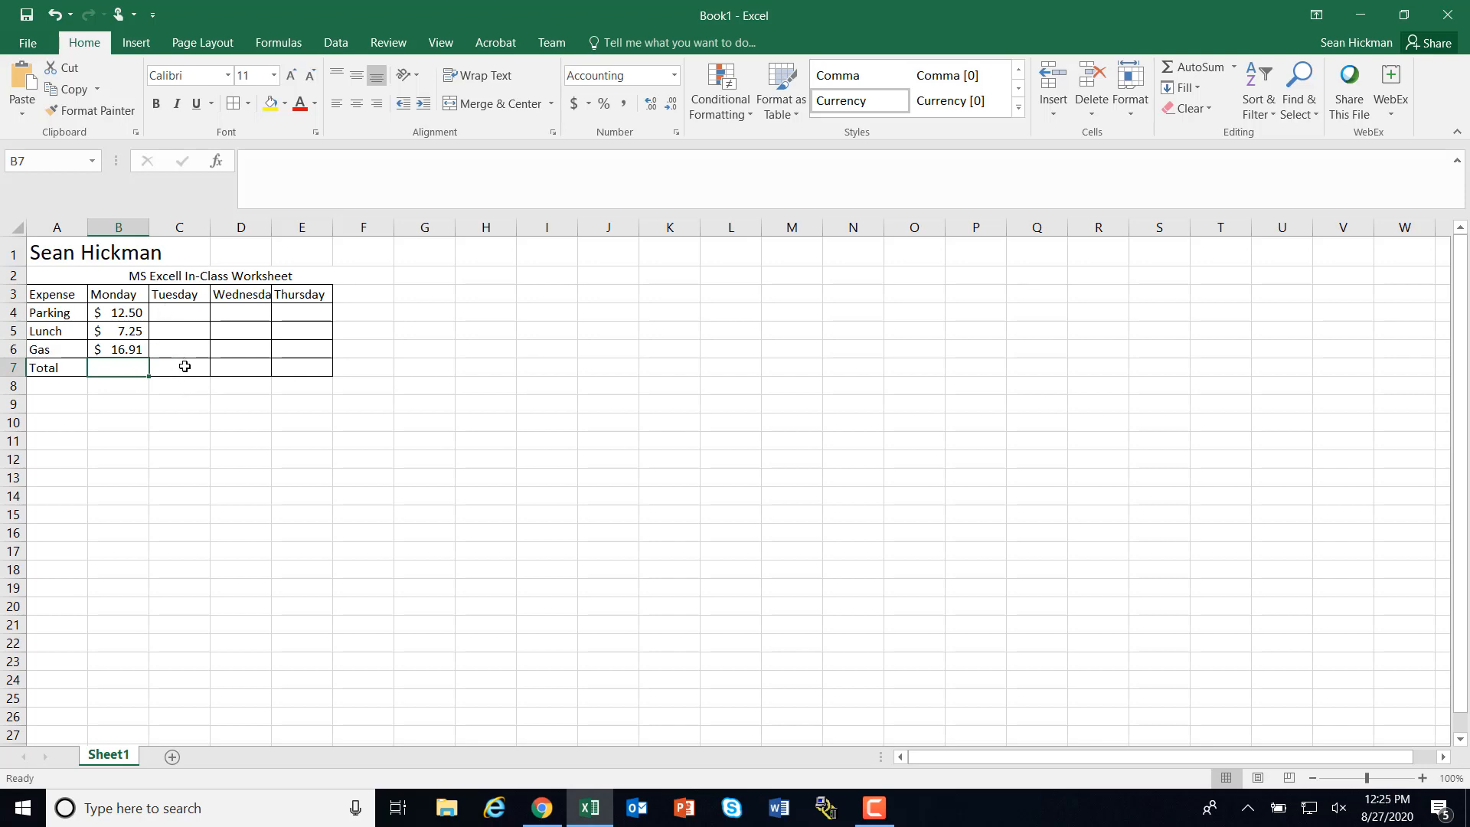
- Enter =12.50+7.25+16.91 in B7 for $ 36.66, test Lunch as 8, then undo
type("=")
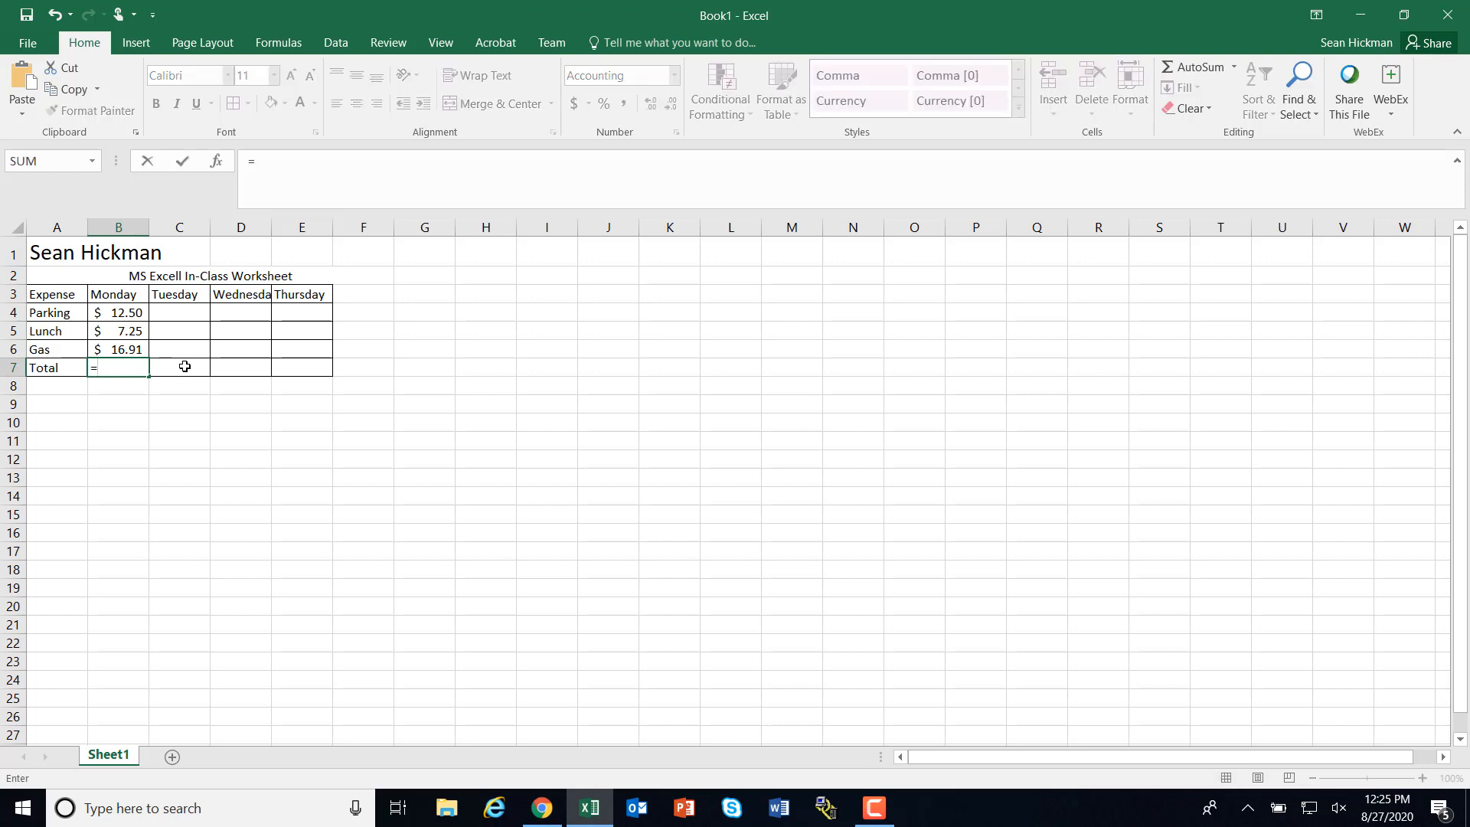
type("12.50+7.25+16")
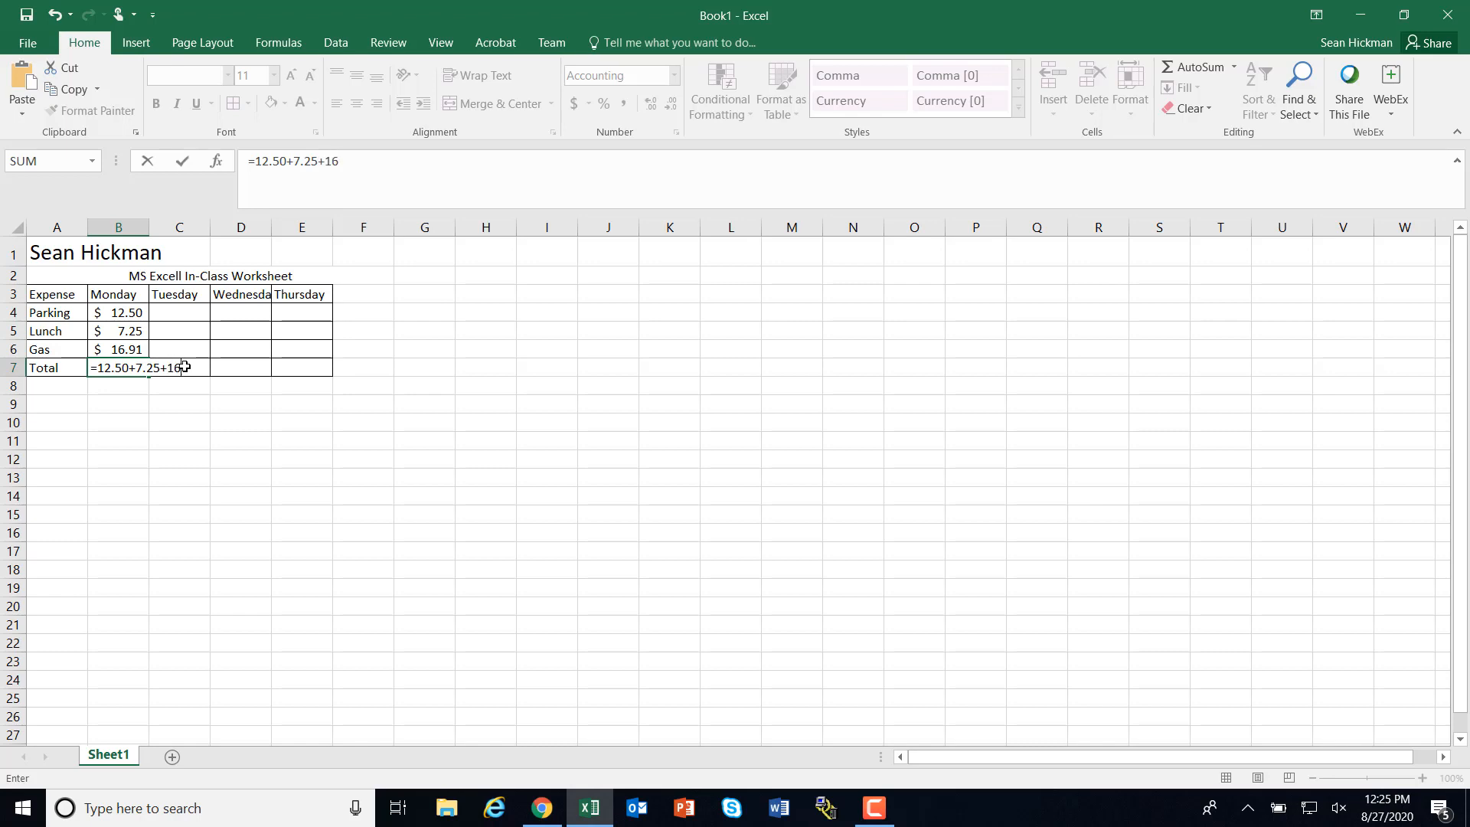
type(".91")
key("Return")
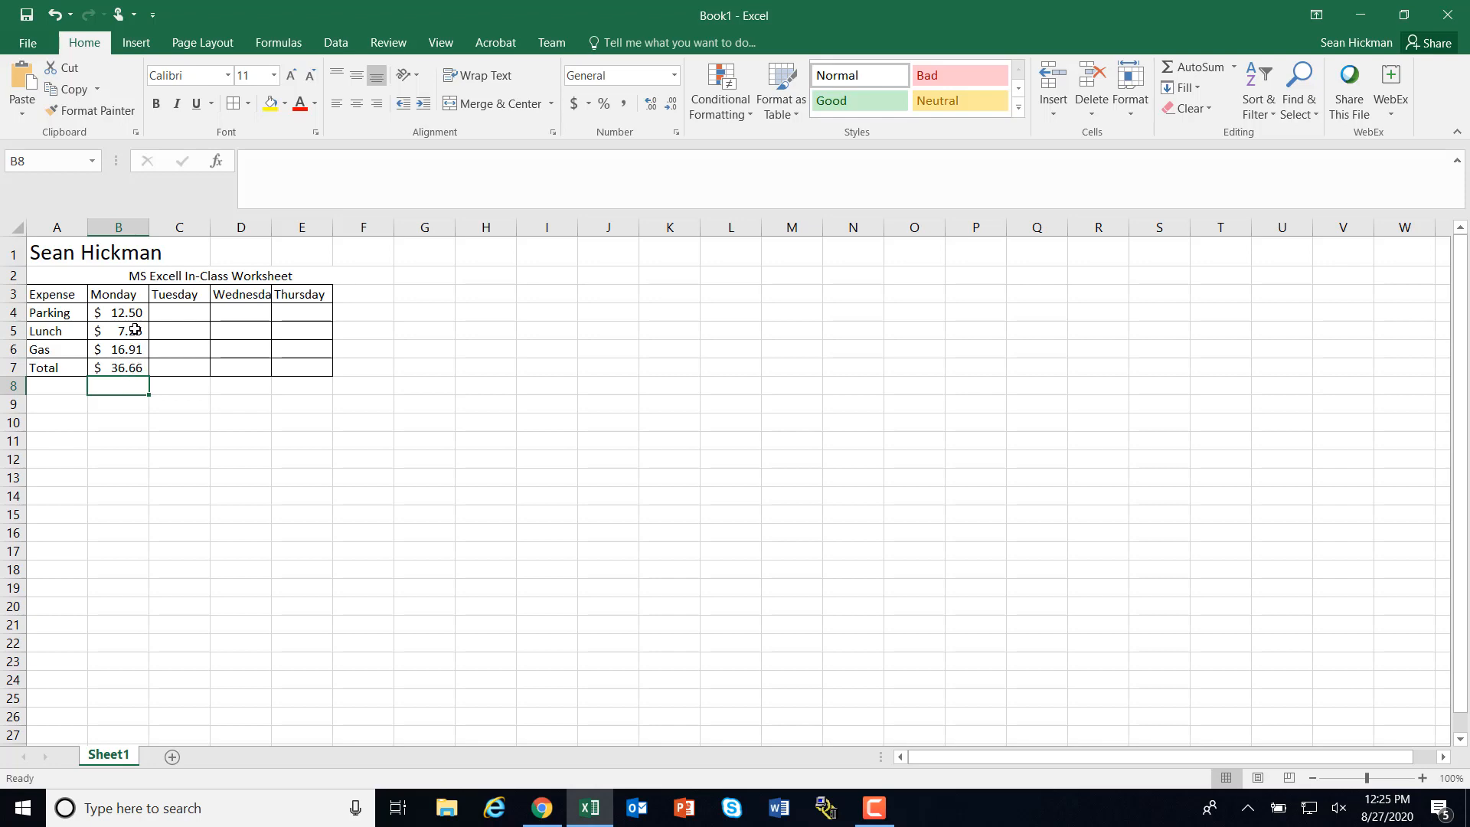
left_click(134, 332)
type("8")
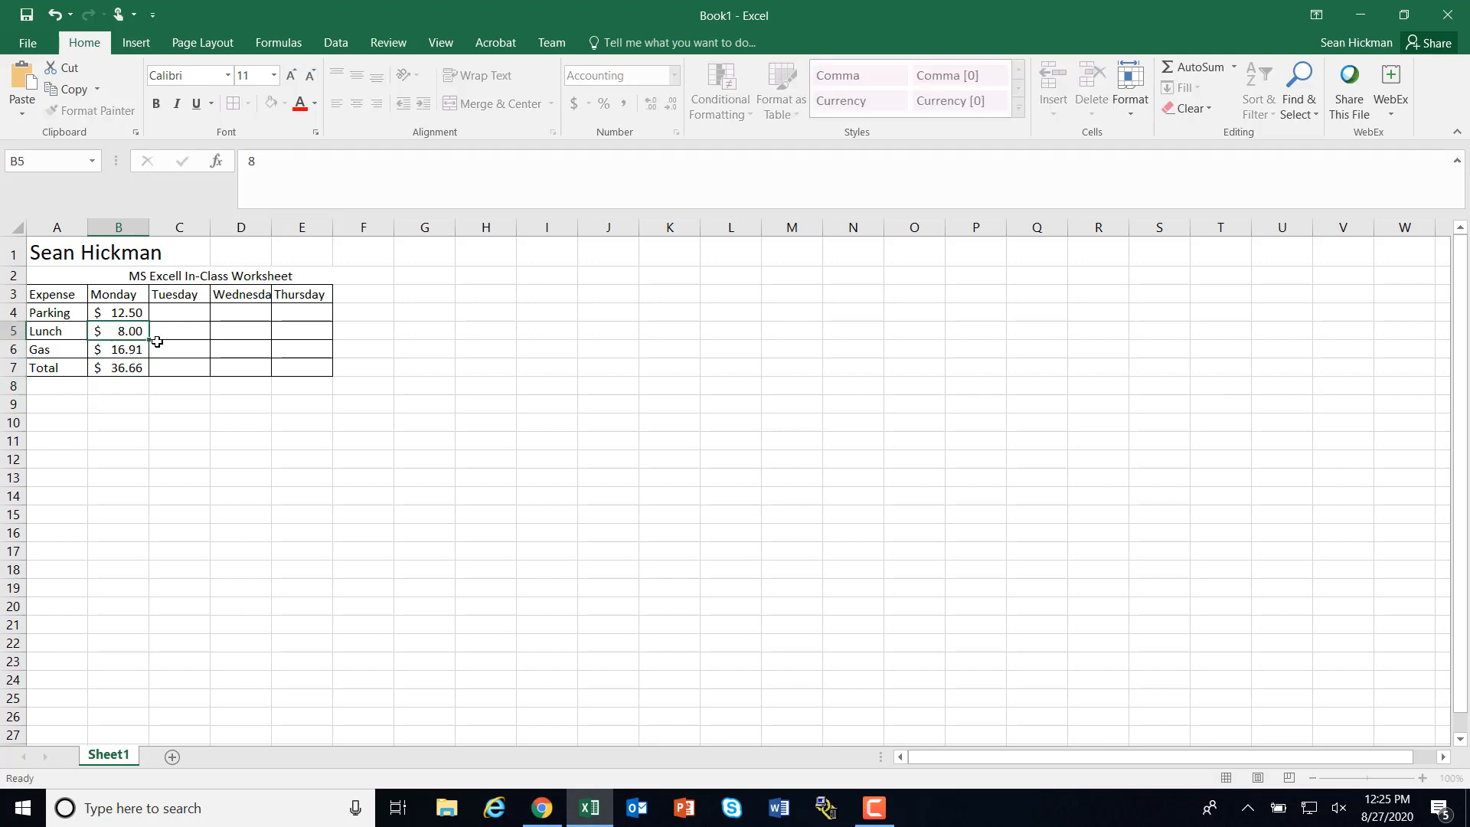
key("Return")
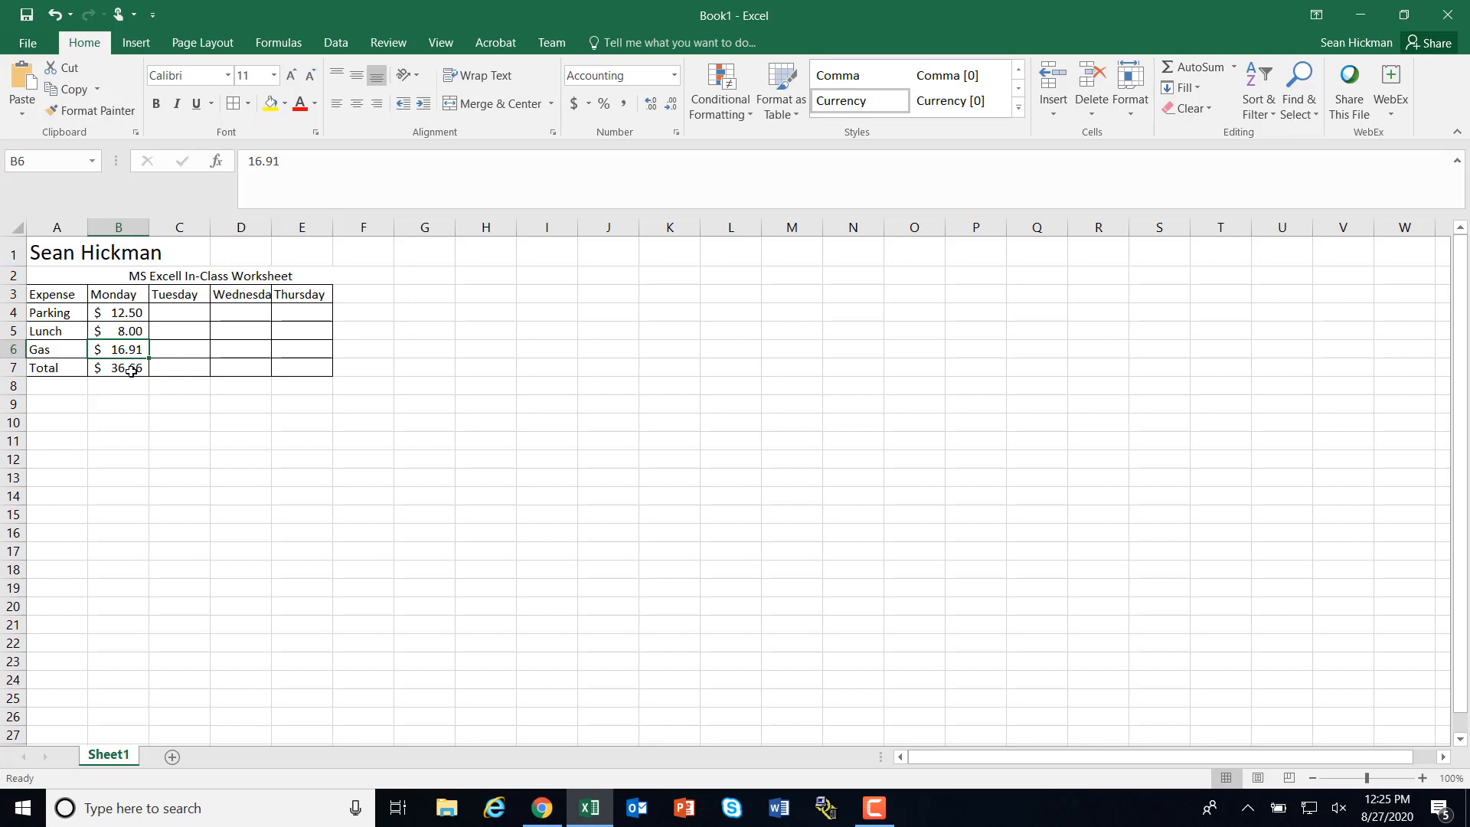
left_click(54, 15)
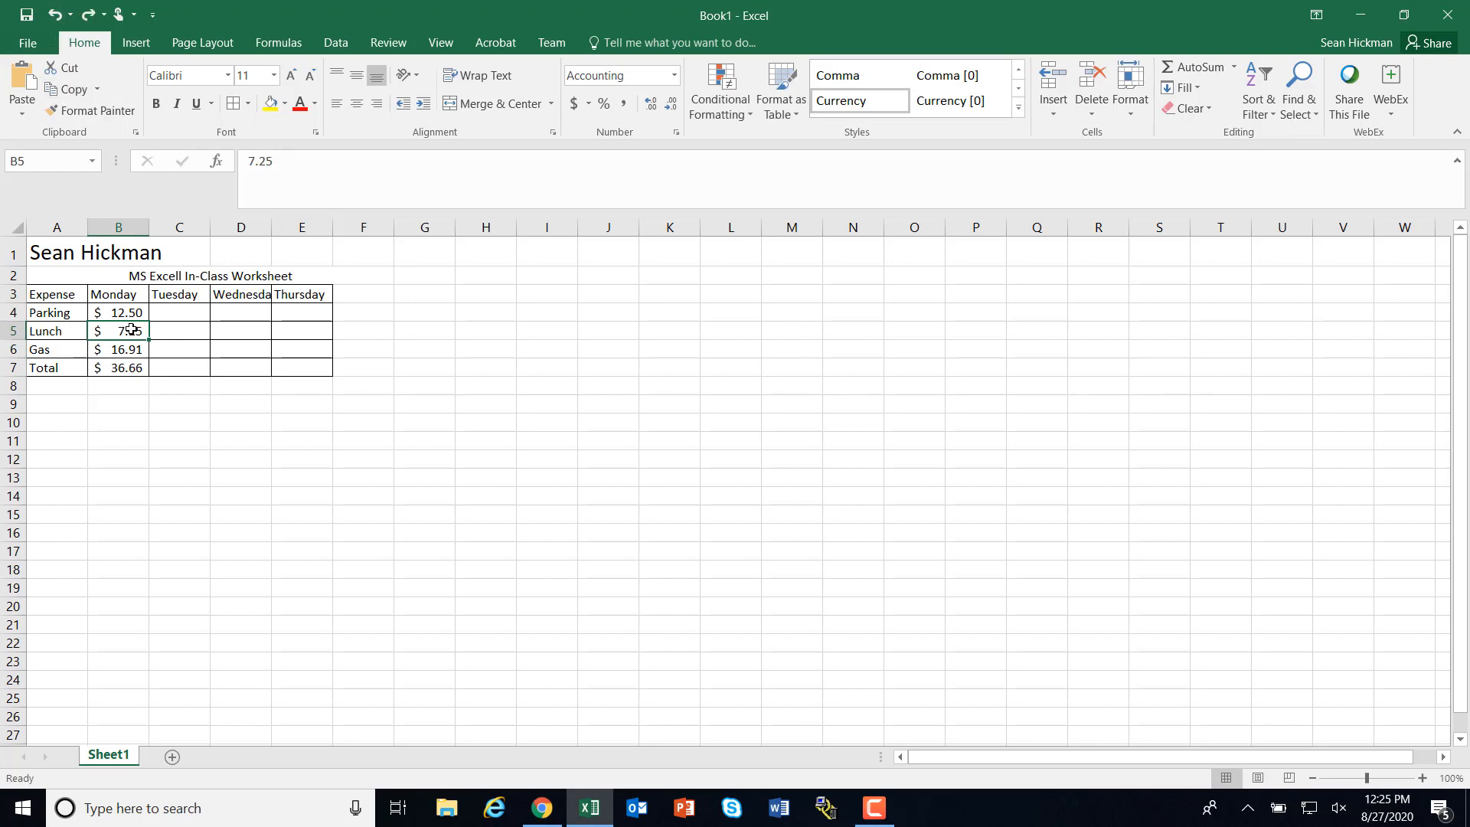
left_click(136, 370)
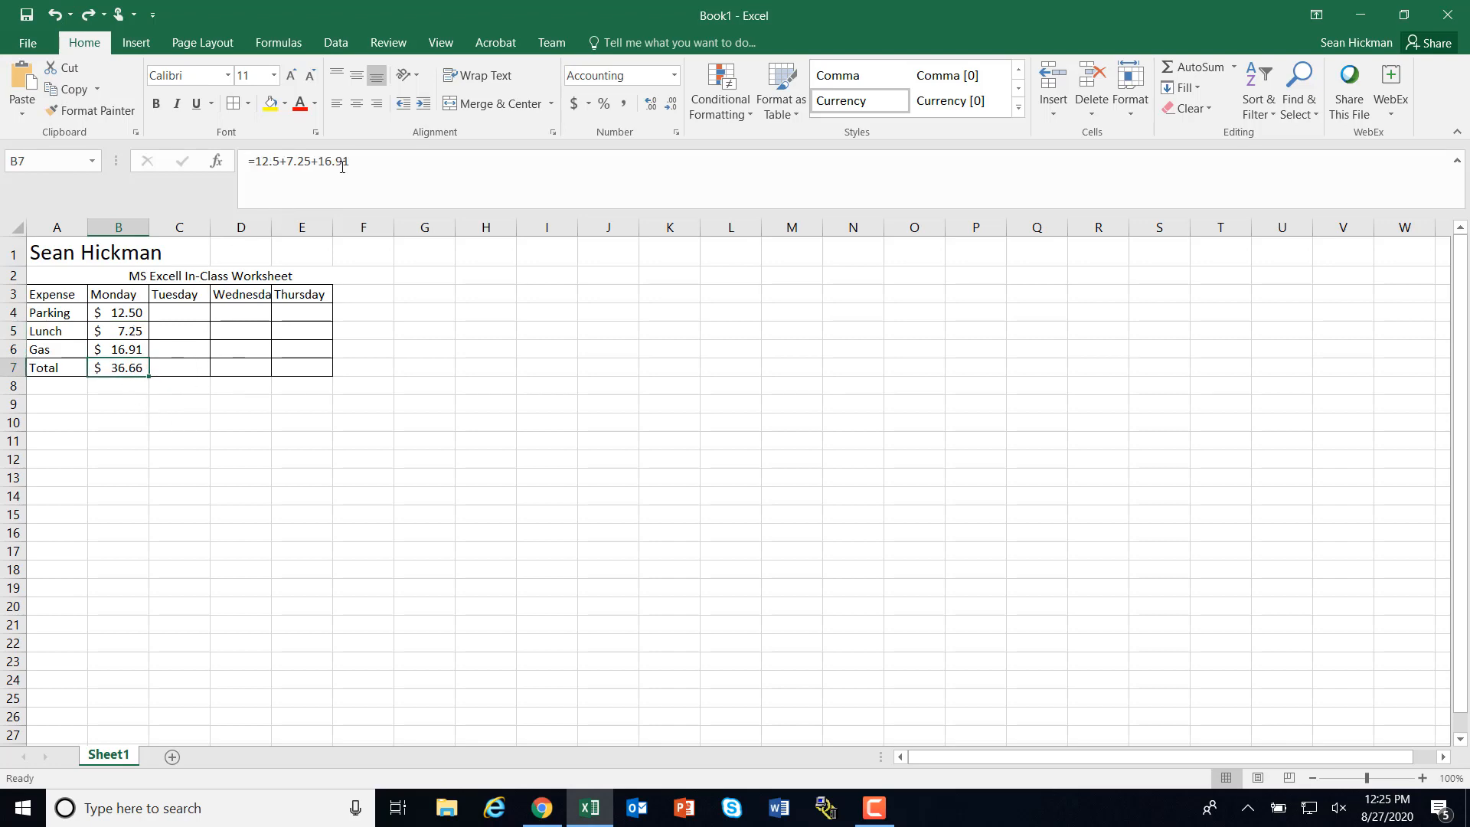
left_click_drag(352, 161, 248, 161)
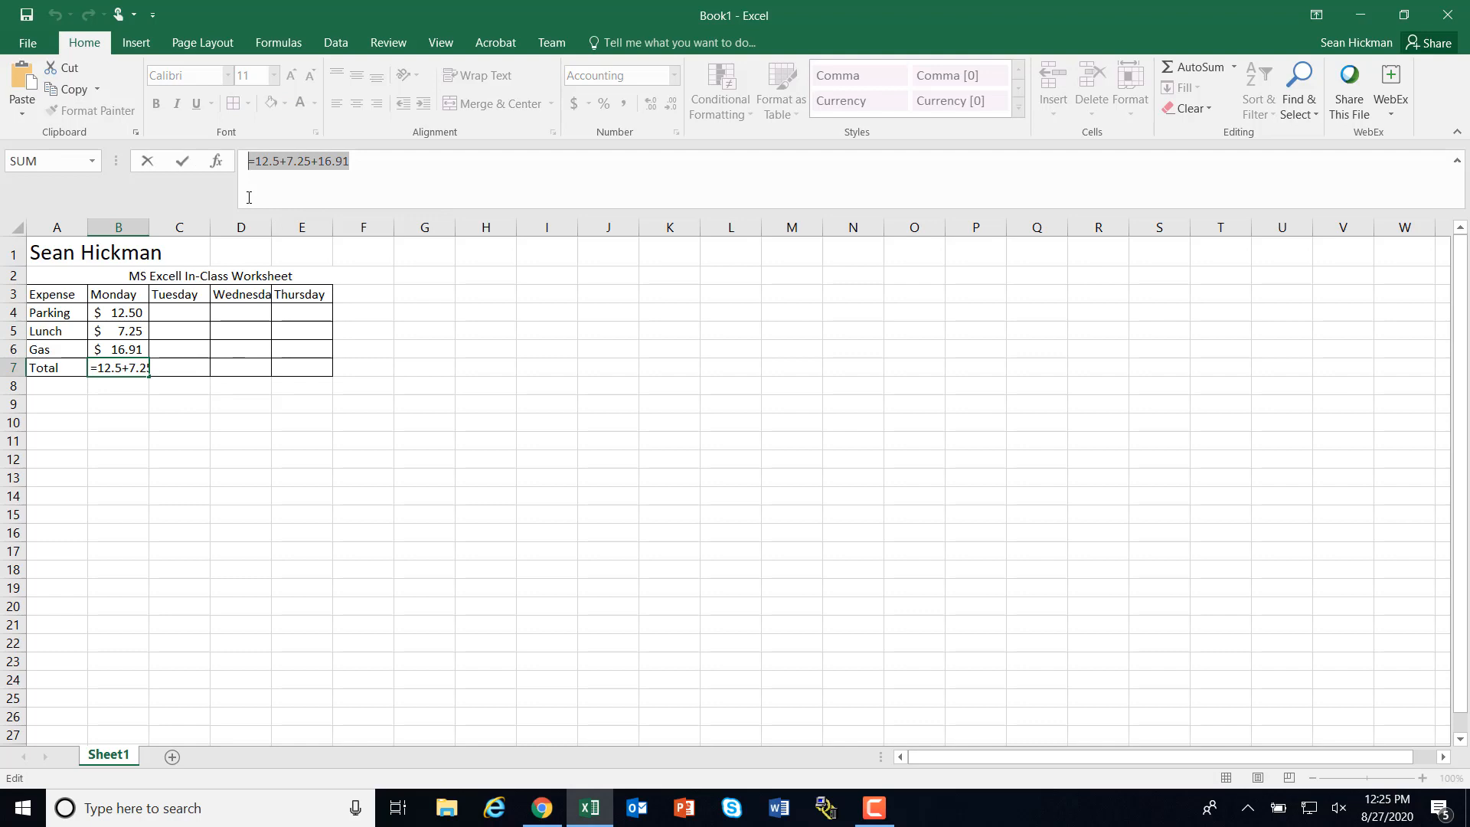
- Replace B7's total with the cell-reference formula =B4+B5+B6
type("=")
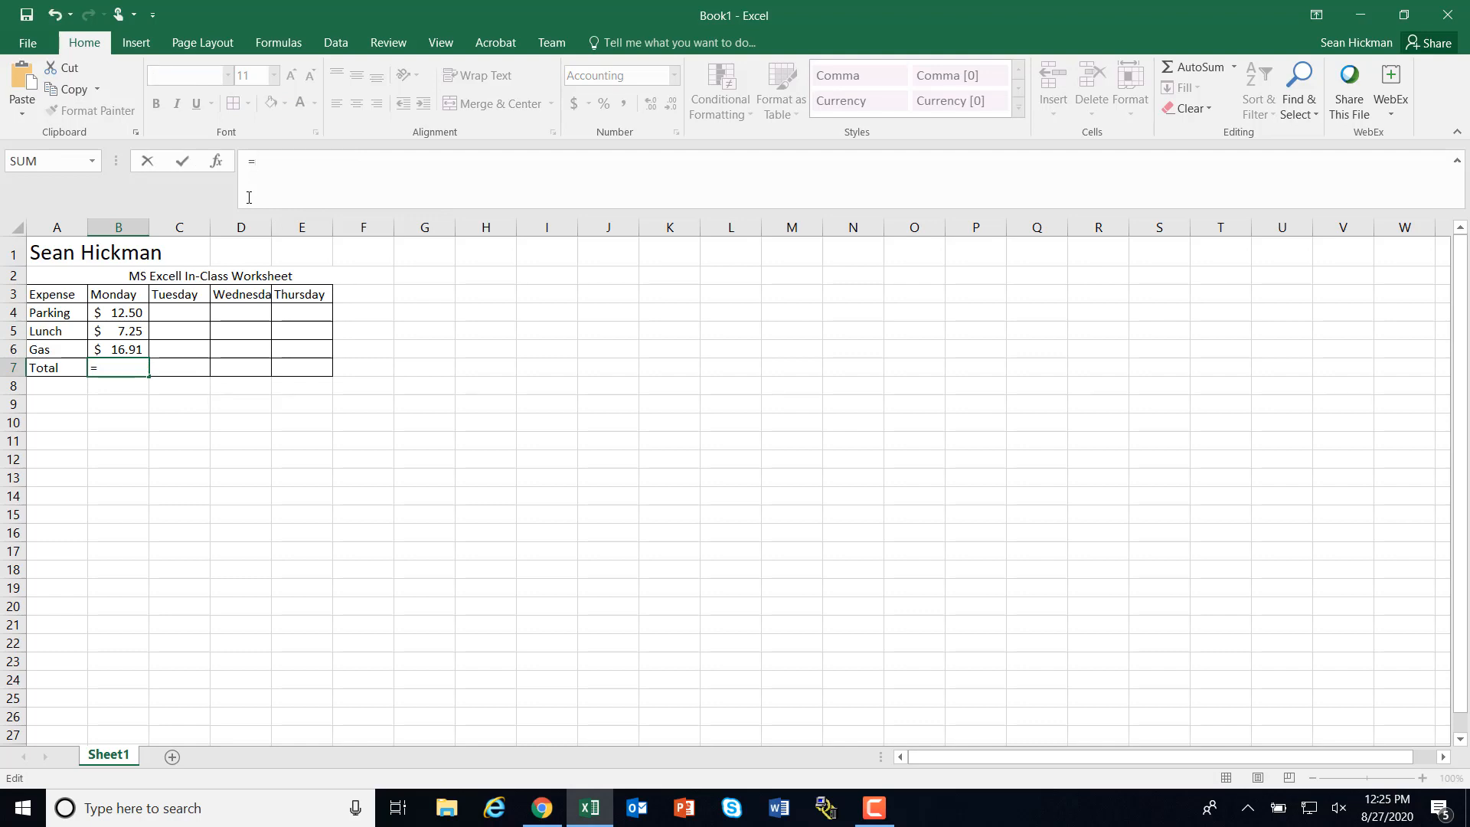
left_click(133, 313)
type("+")
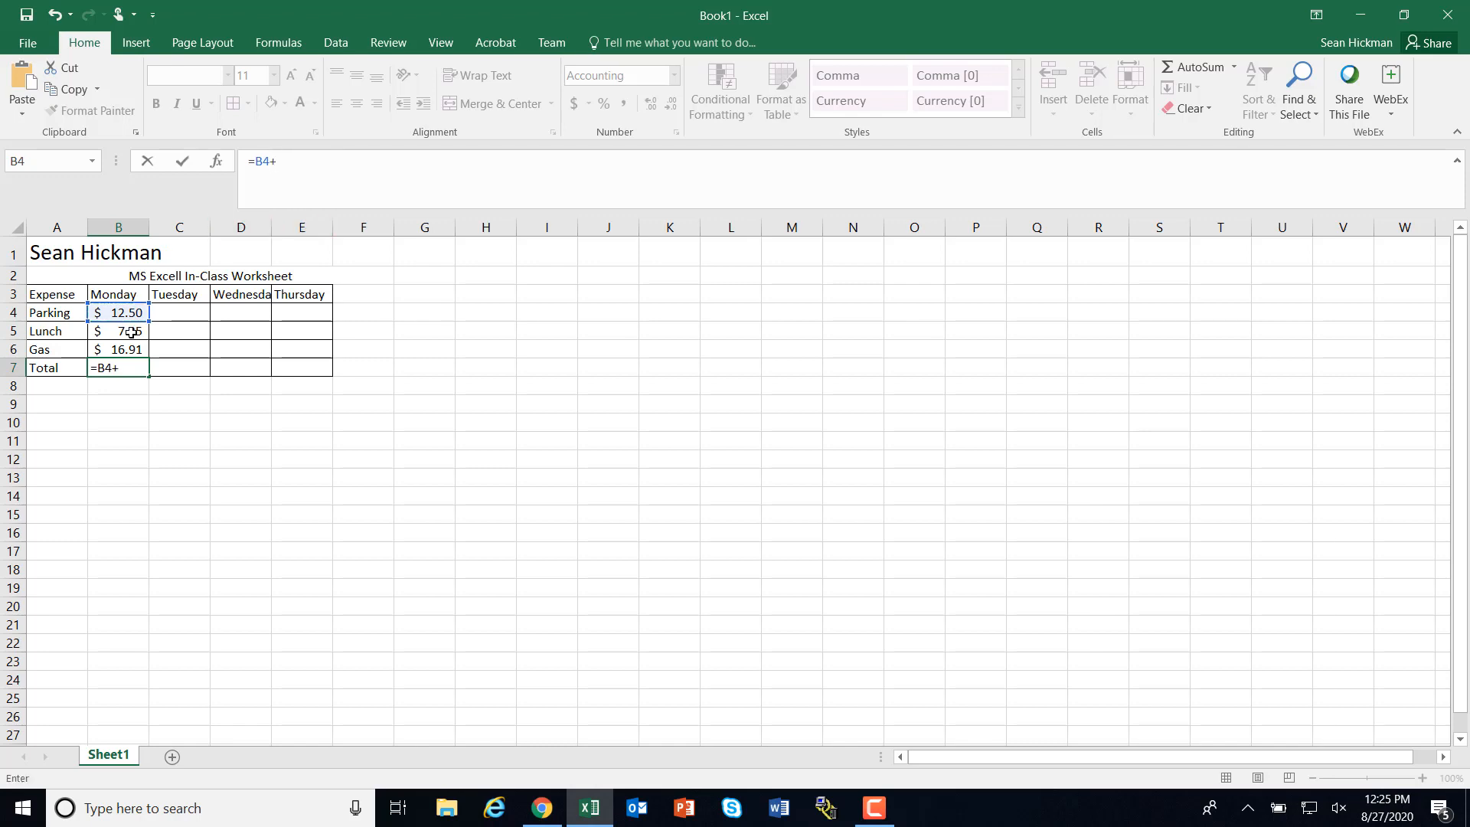
left_click(132, 332)
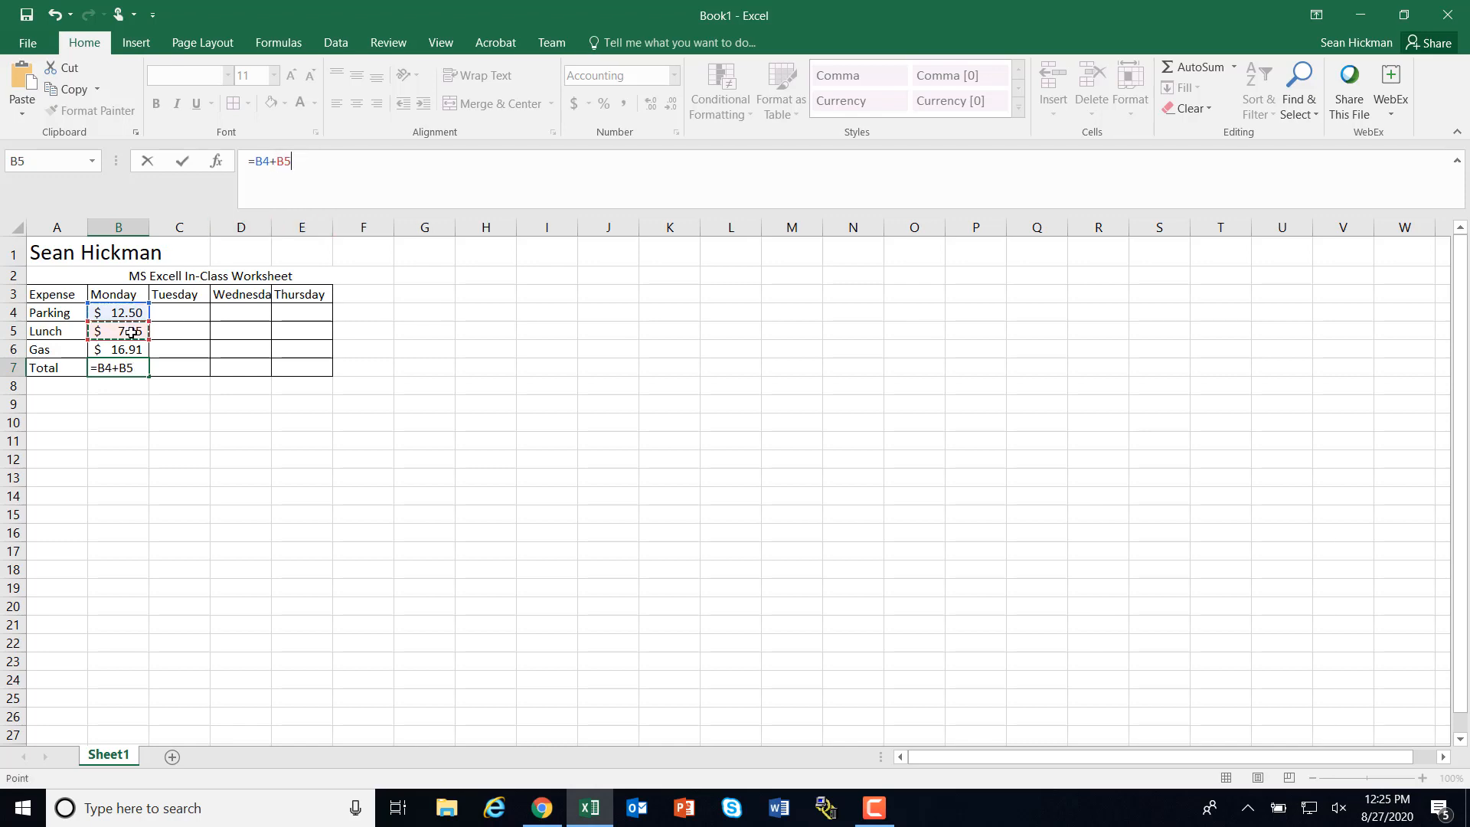
type("+")
left_click(130, 349)
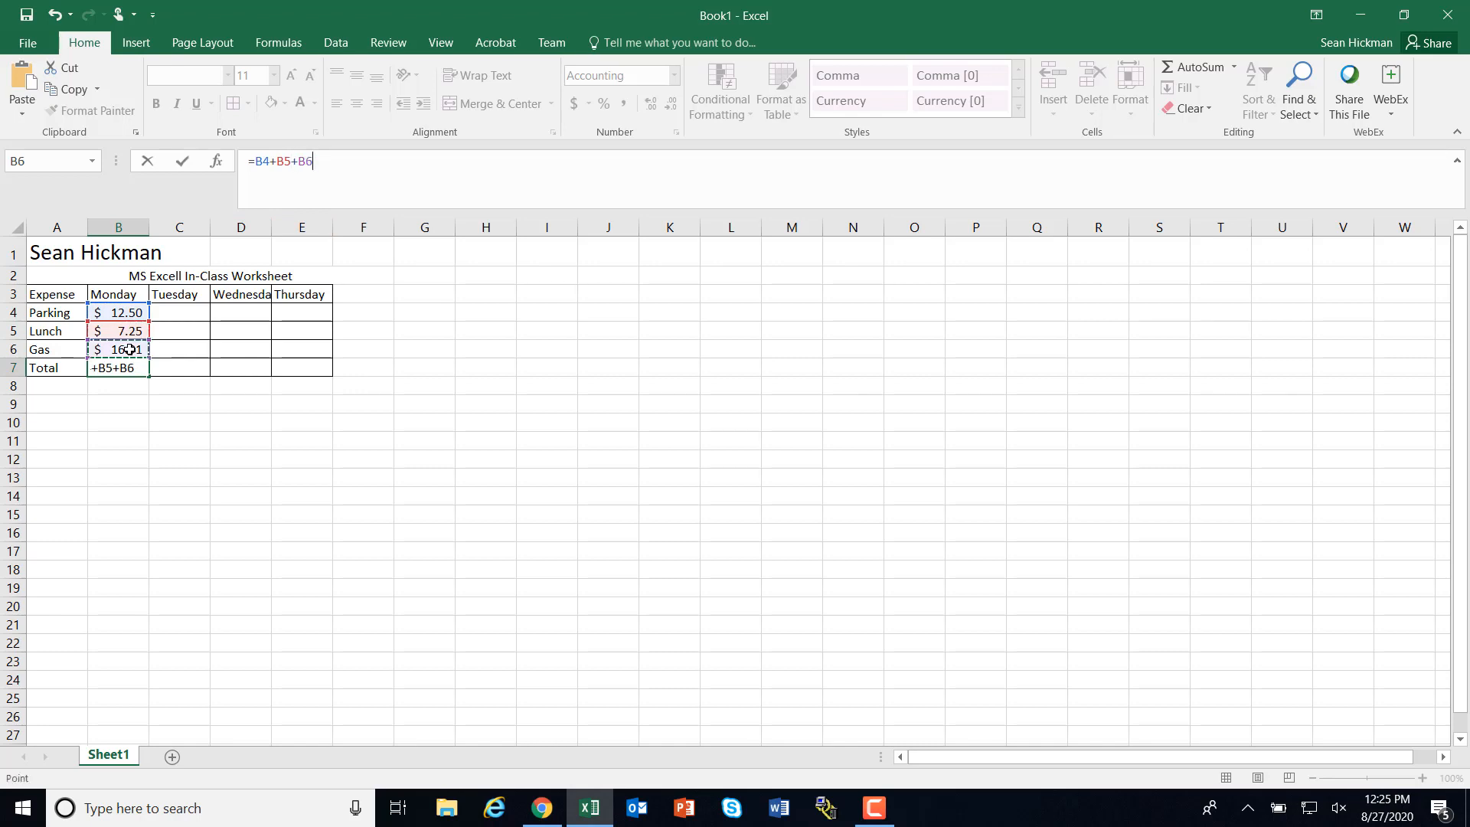
key("Return")
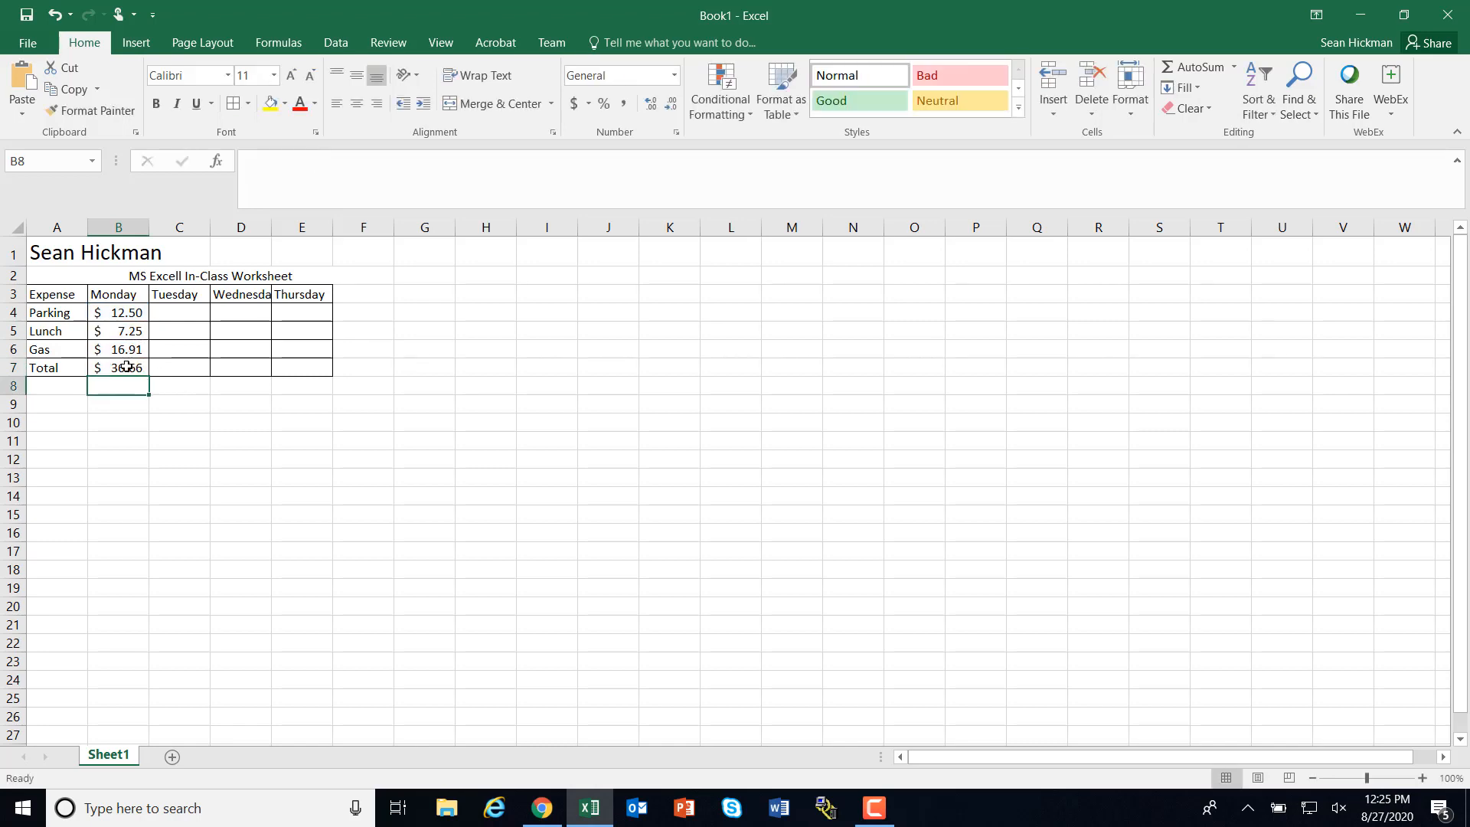
- Test the total by changing Lunch to 8, undo it, then clear B7
left_click(131, 328)
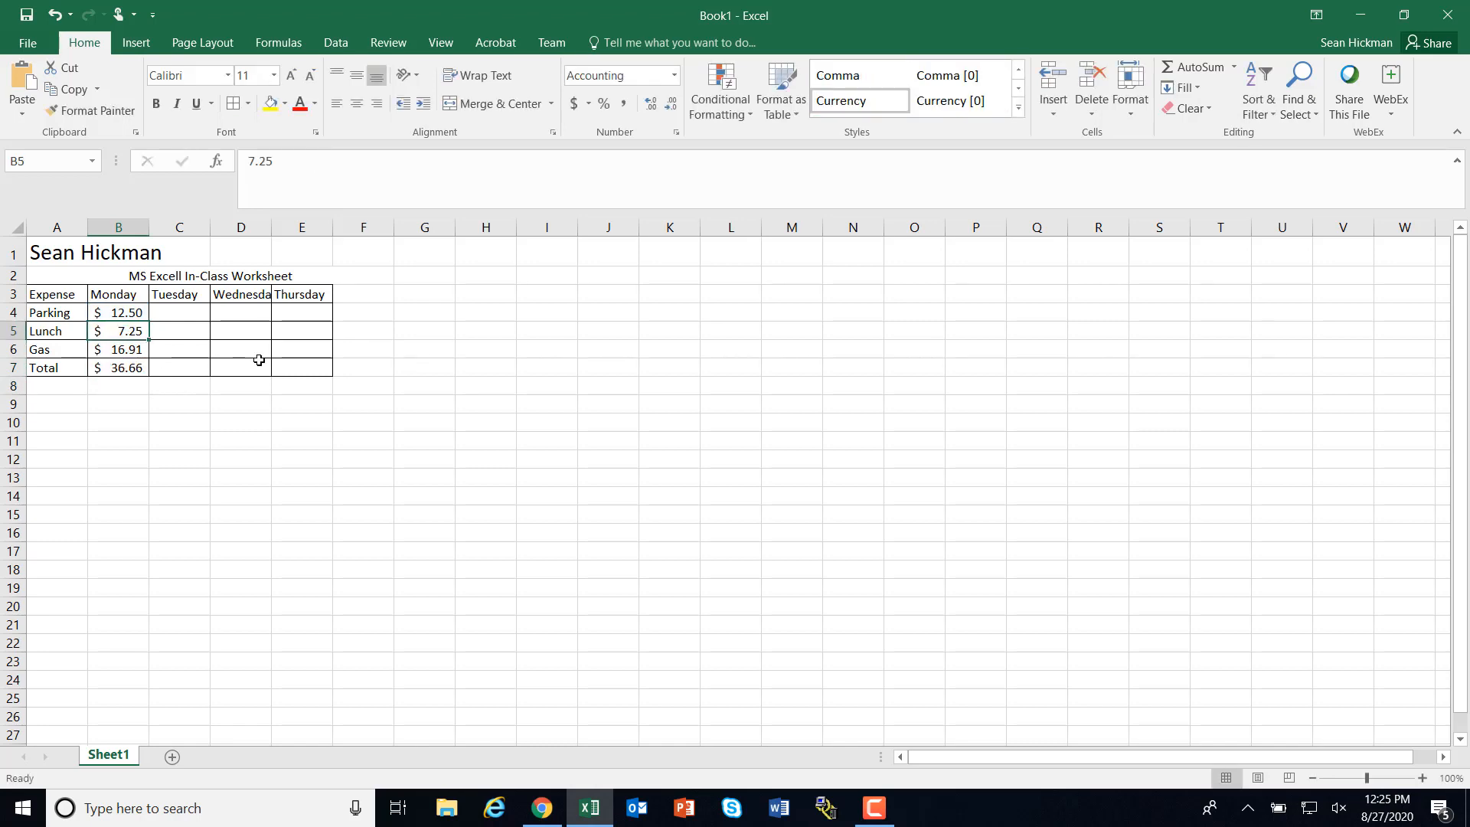
type("8")
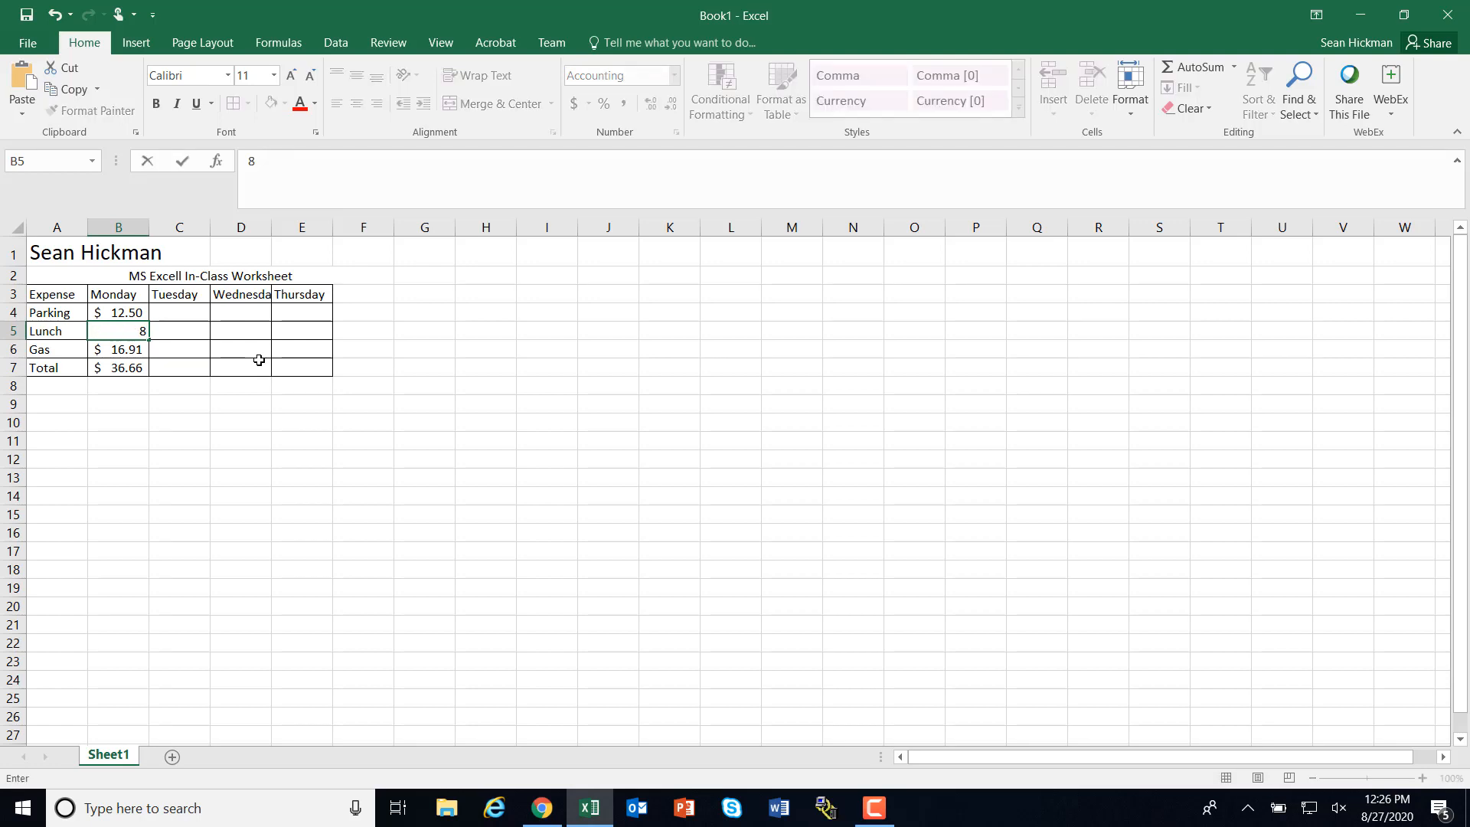
key("Return")
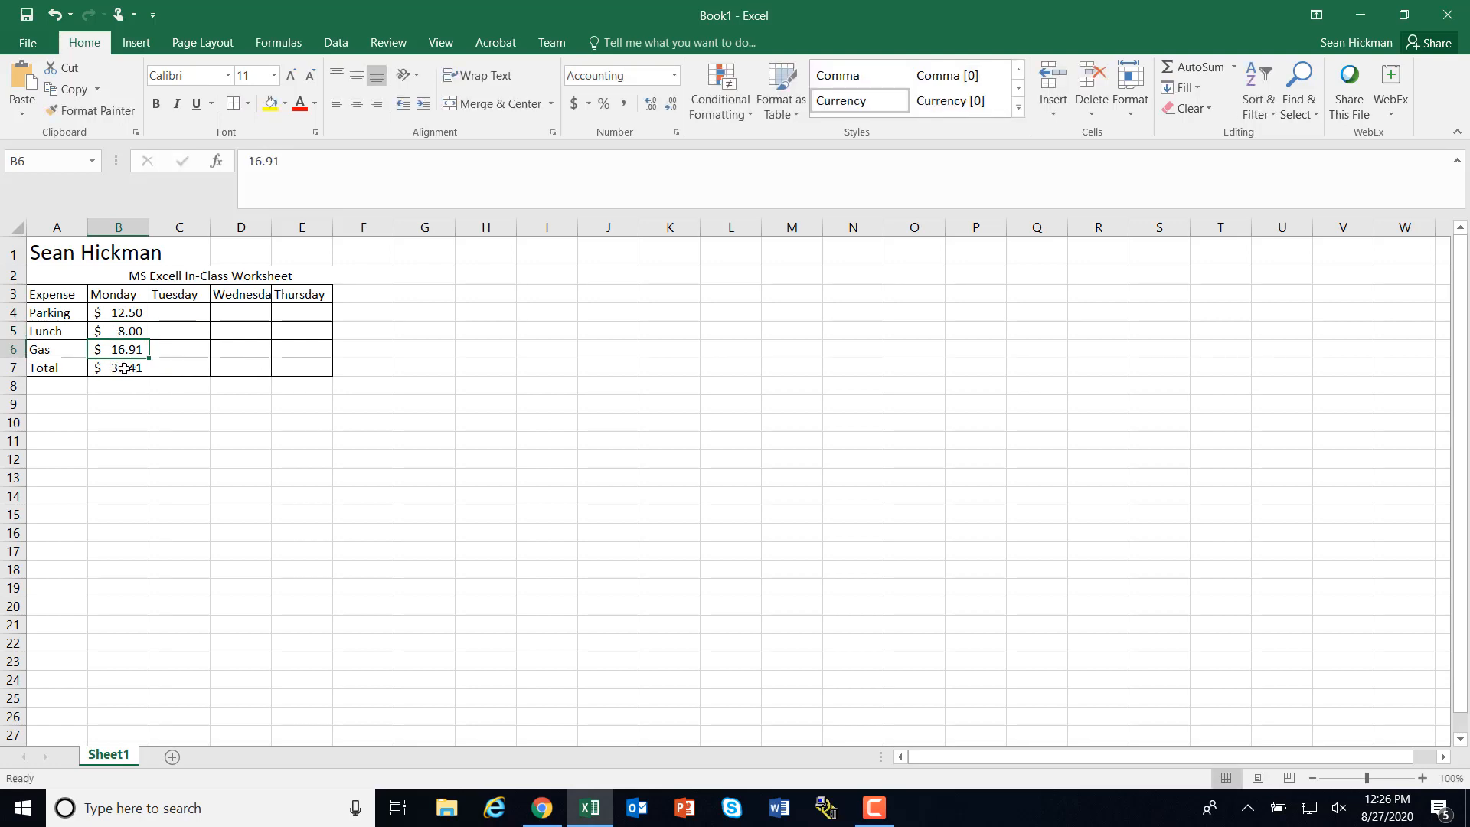
left_click(62, 20)
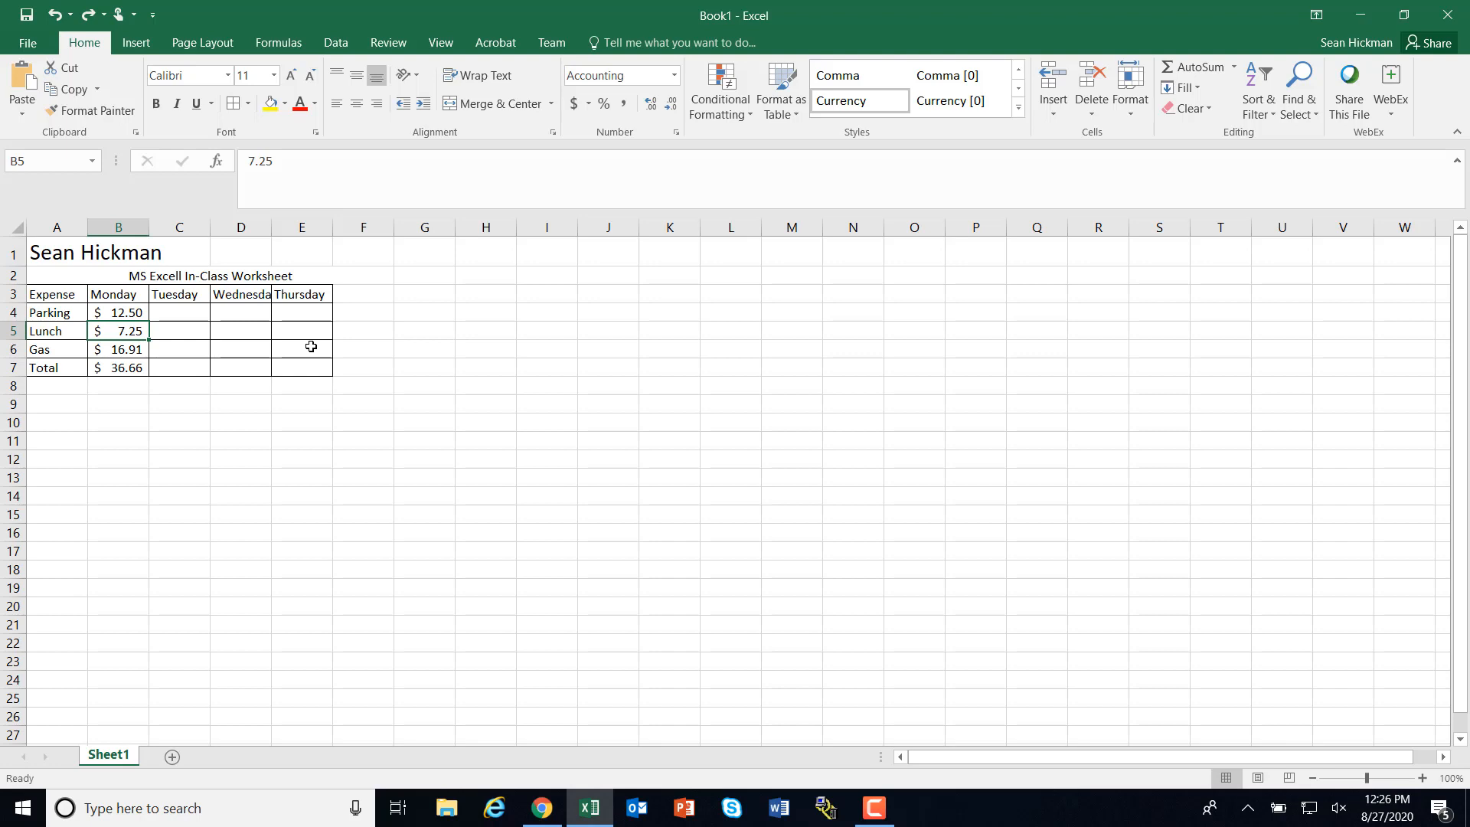
left_click(126, 368)
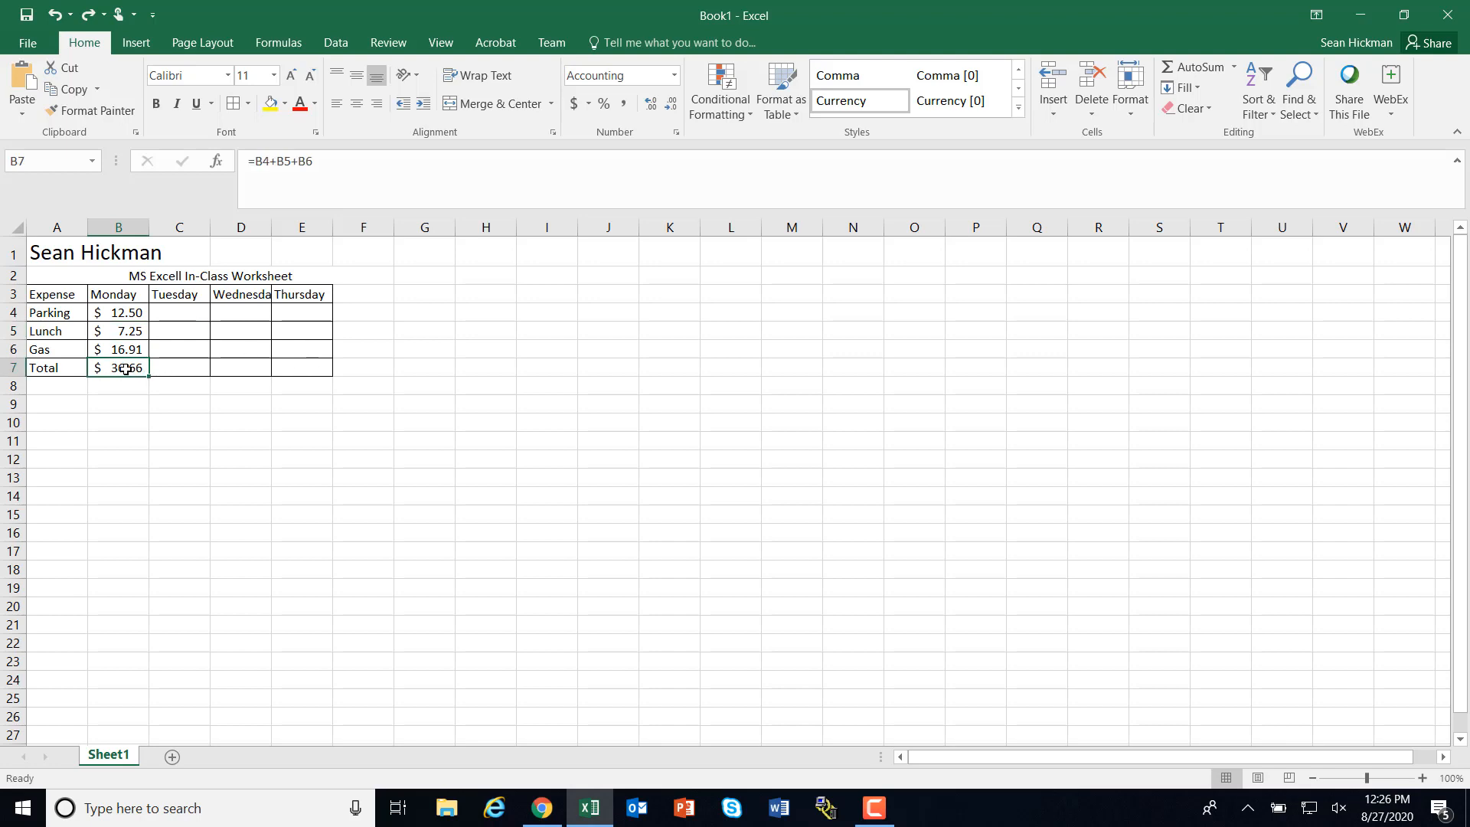
key("Delete")
- Enter =SUM(B4:B6) in B7 so the Monday total shows $ 36.66
type("=")
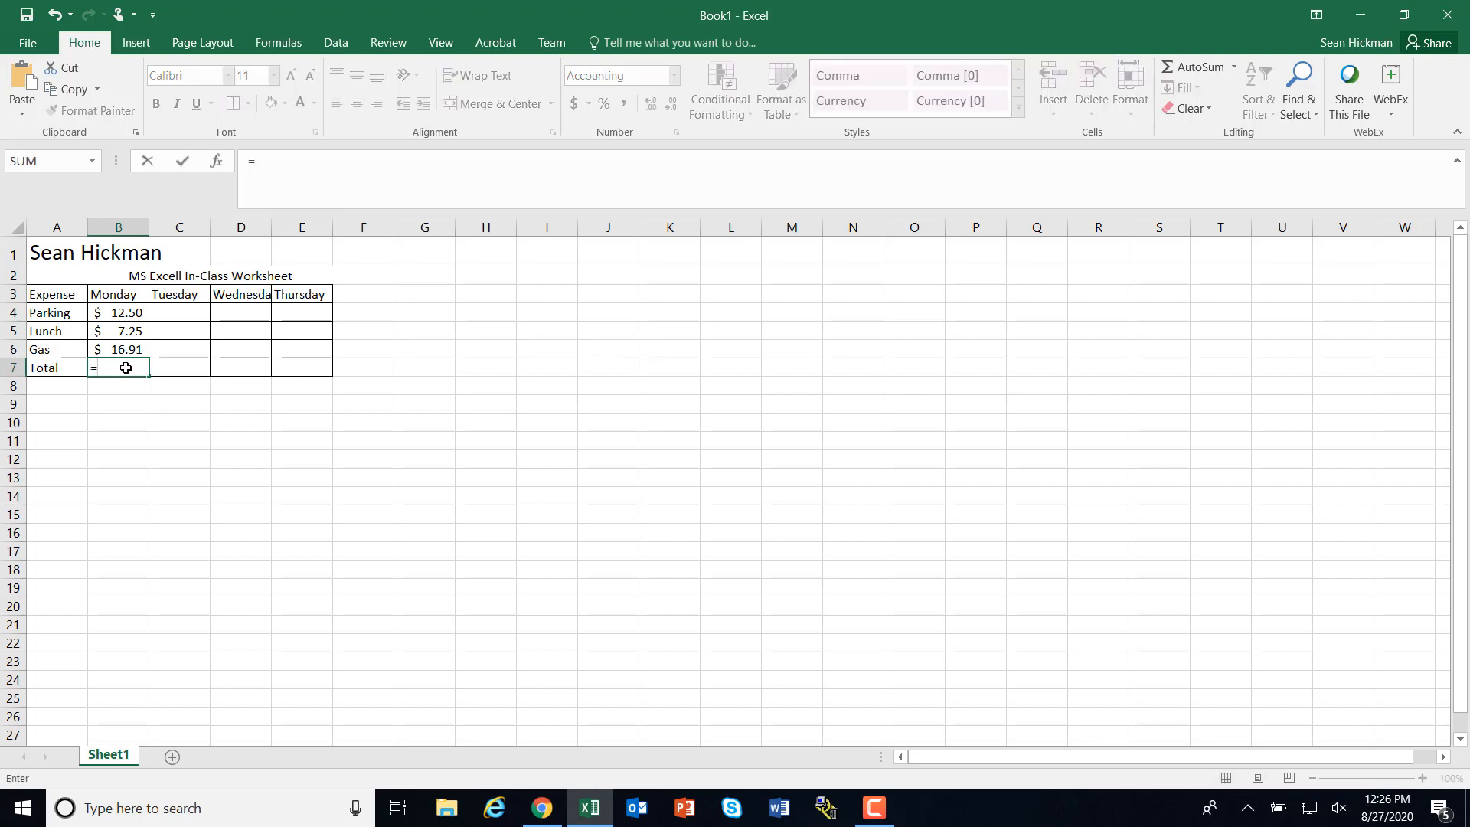
type("sum")
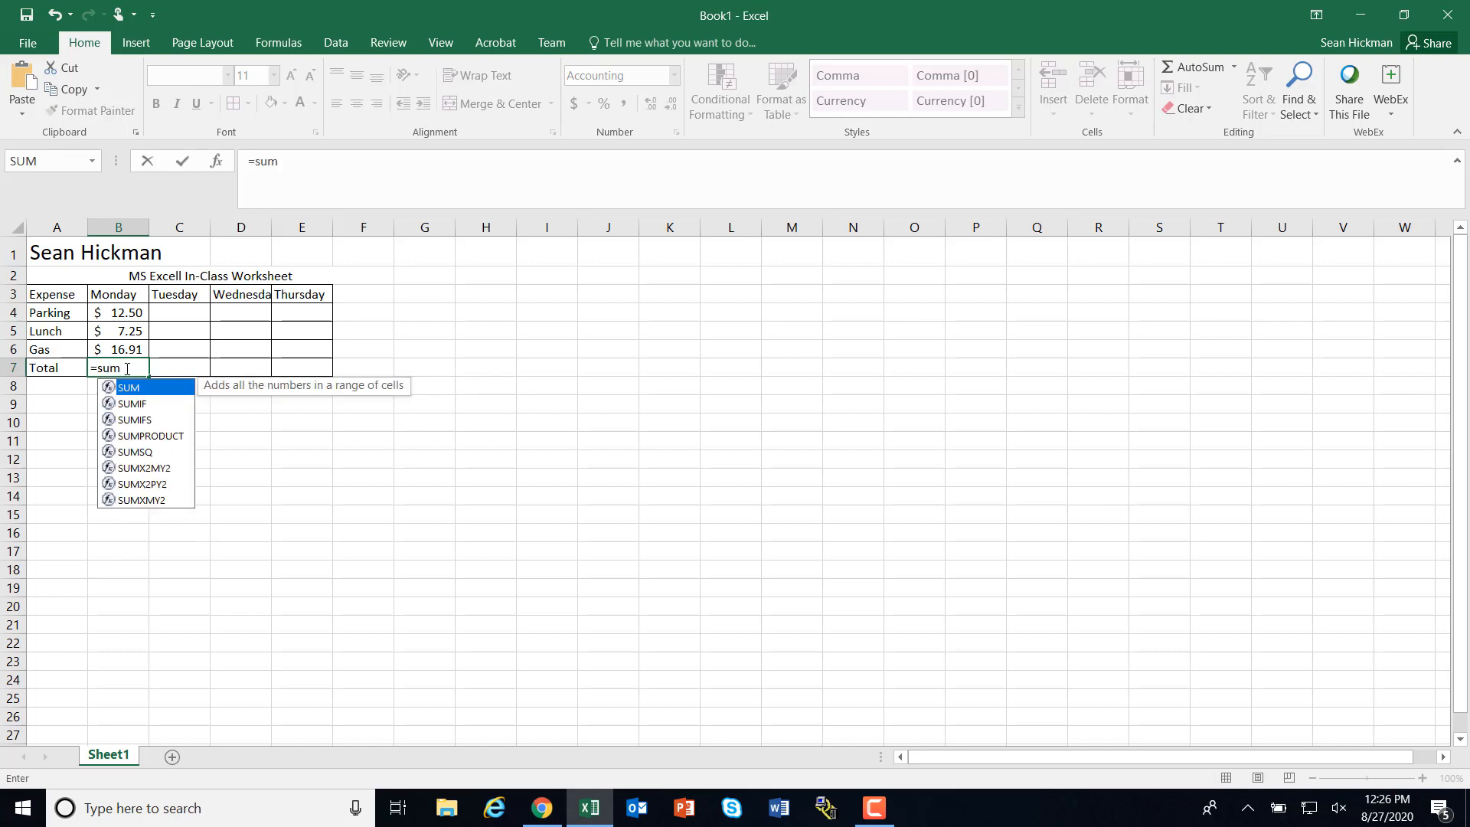
type("(")
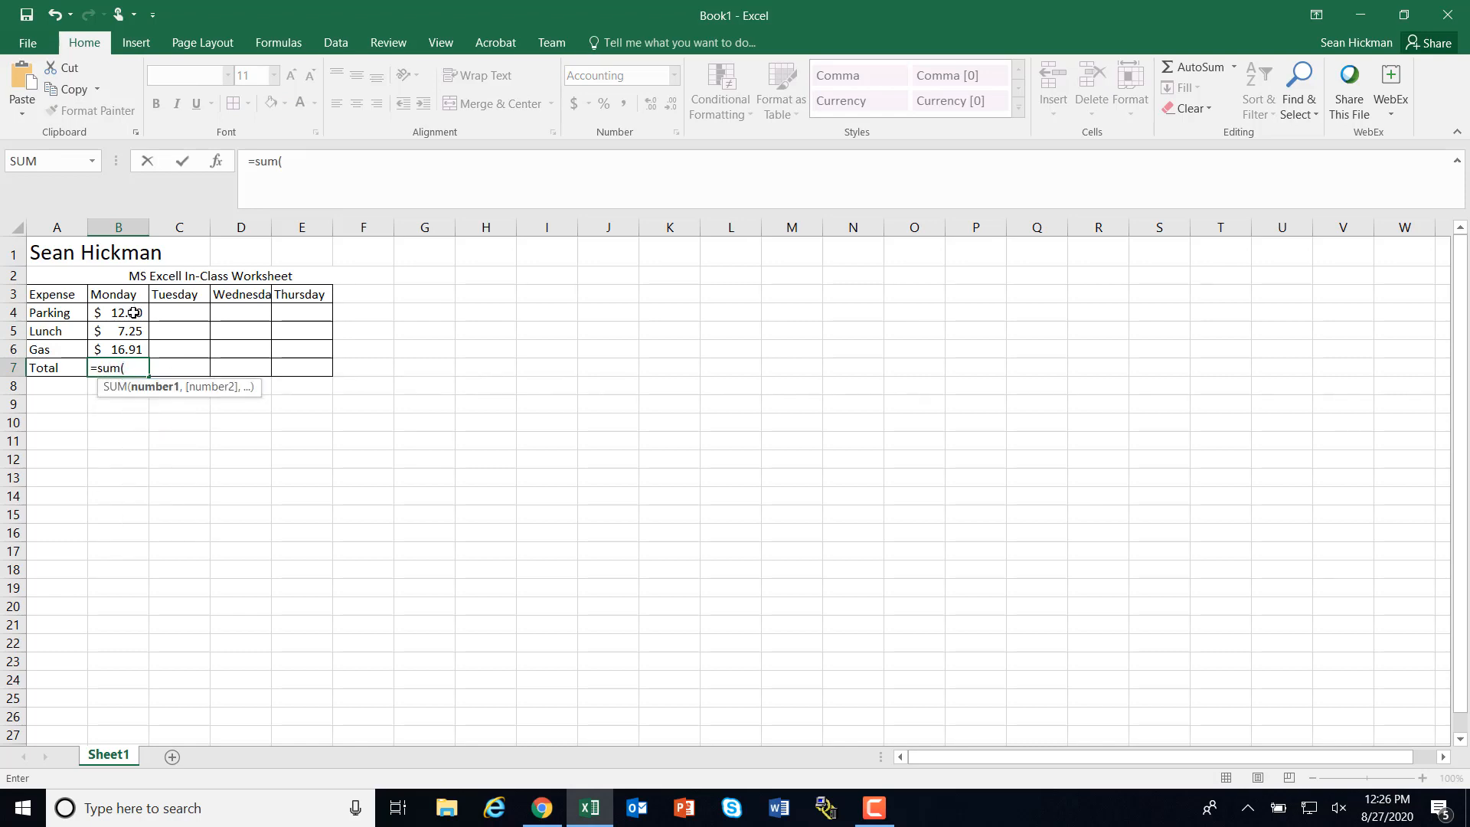
left_click_drag(133, 312, 132, 346)
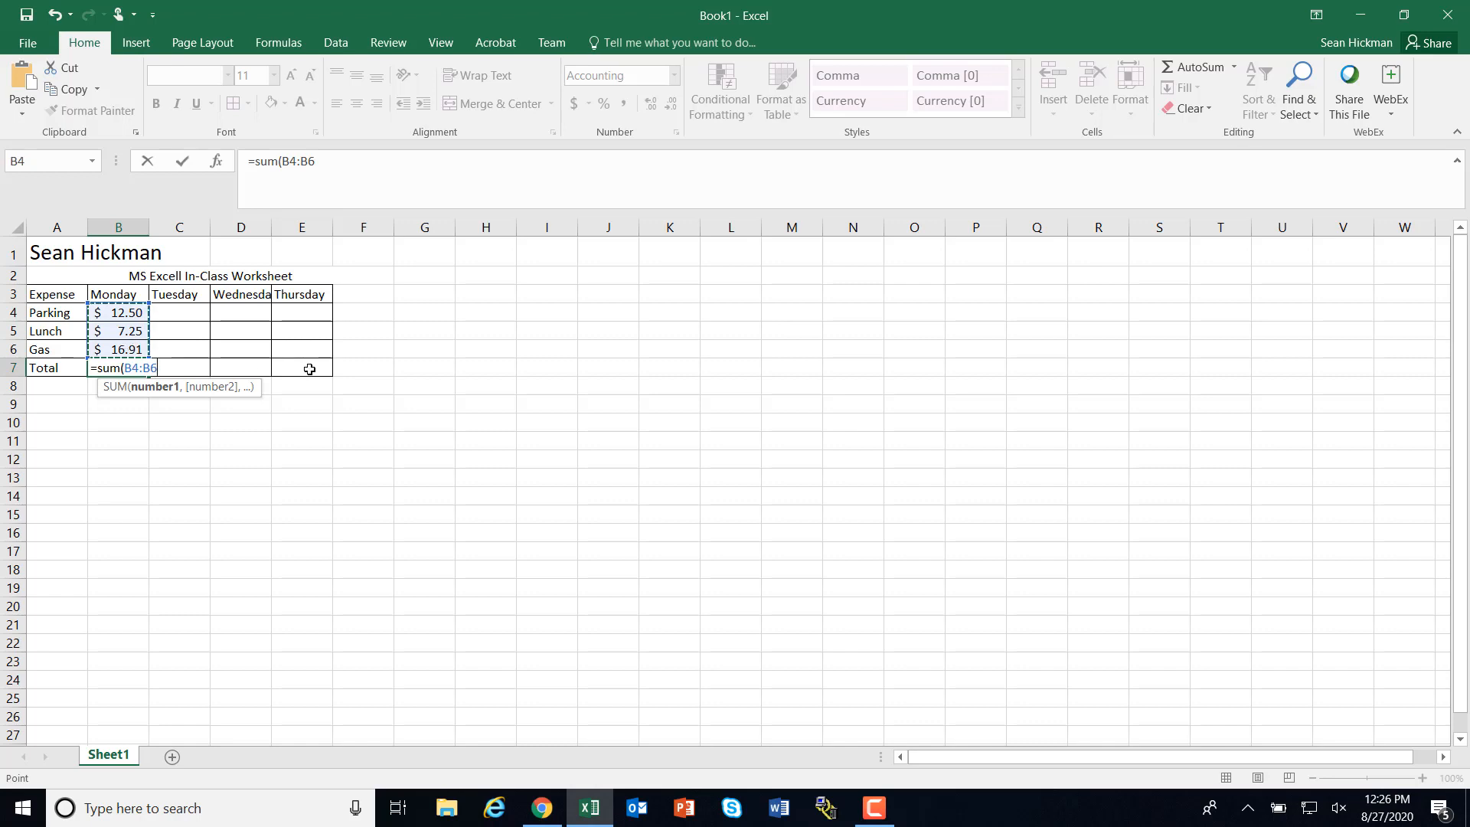
type(")")
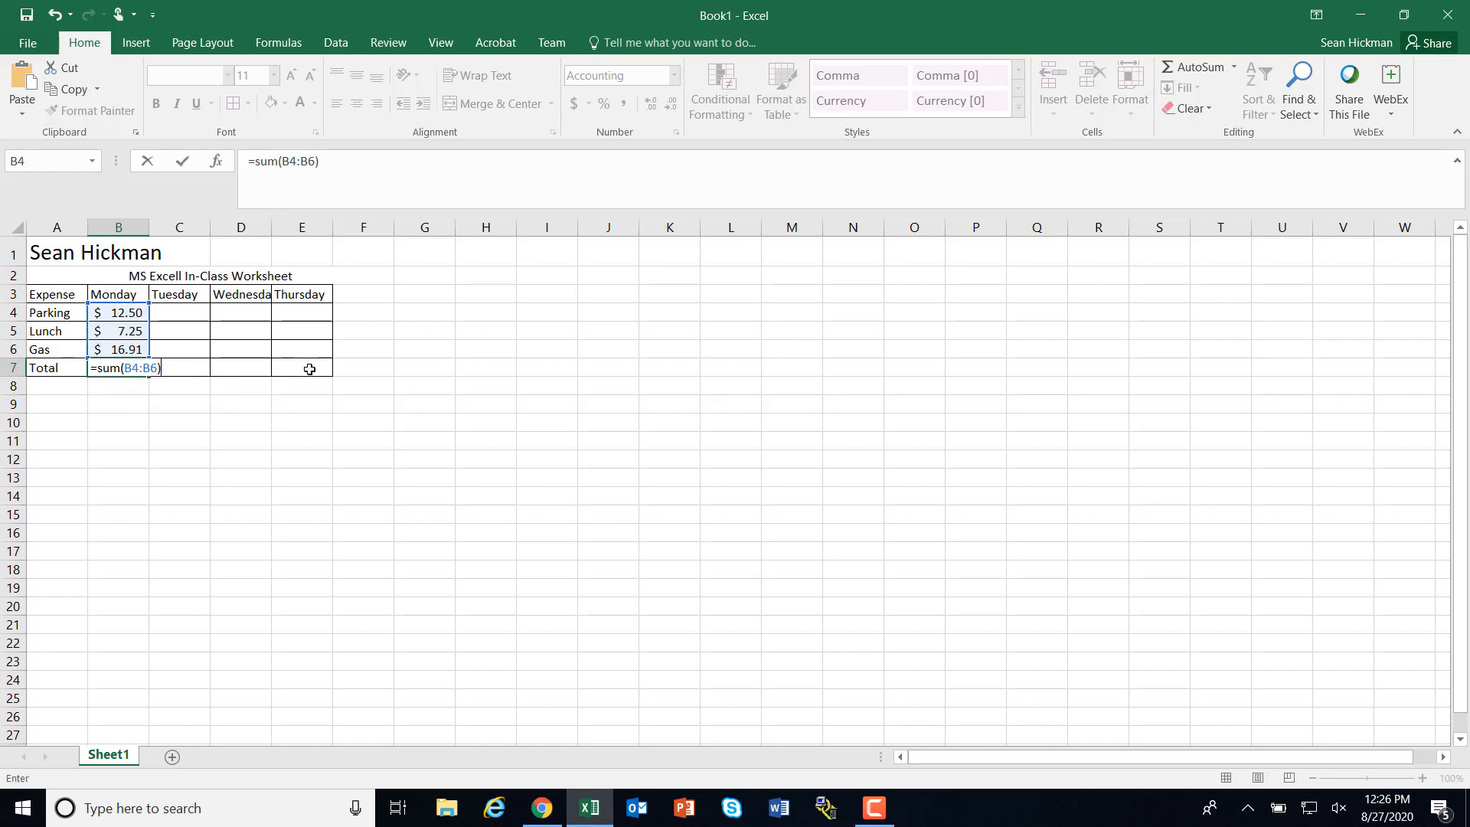
key("Return")
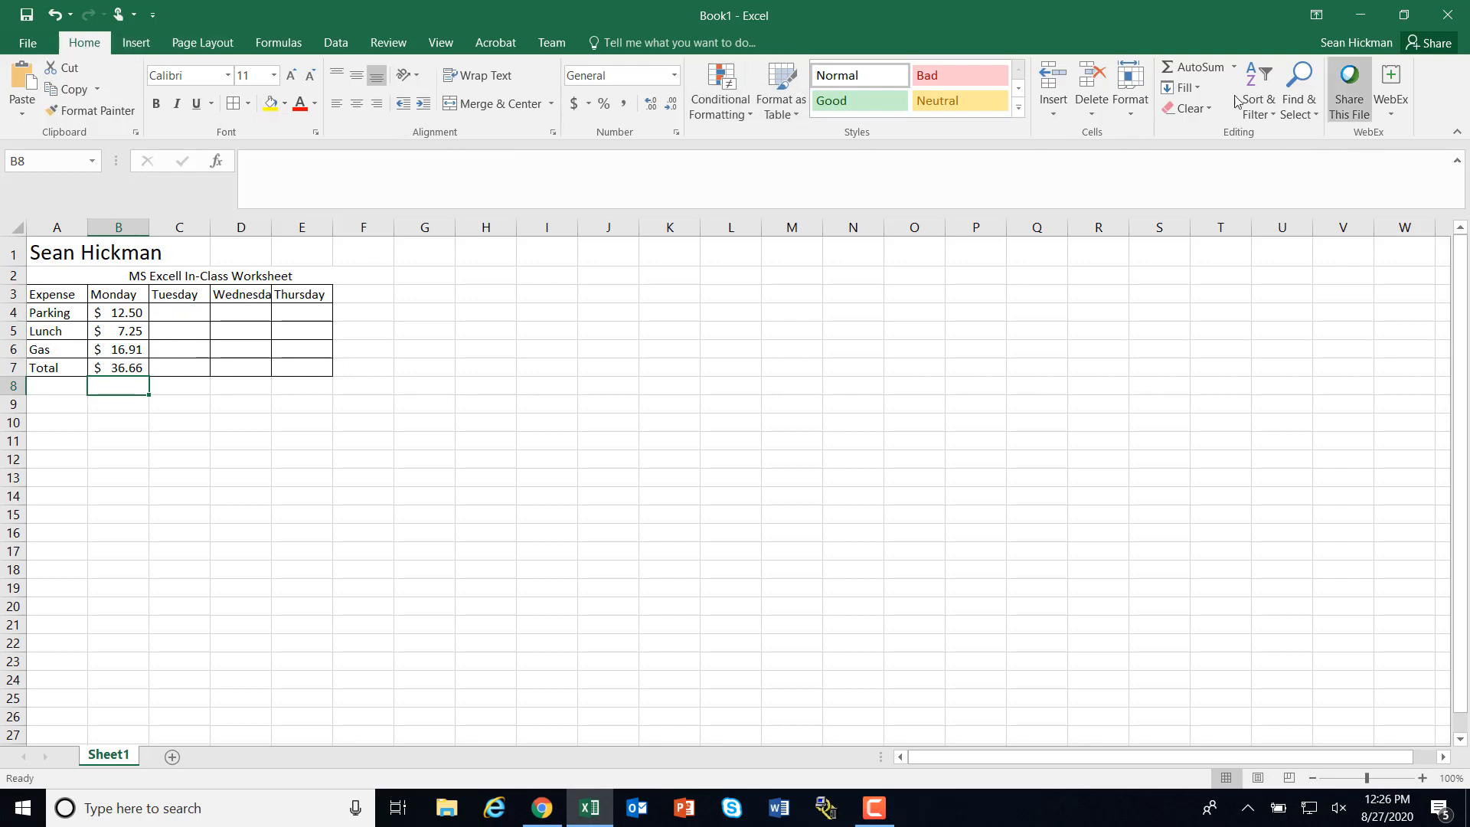
left_click(267, 47)
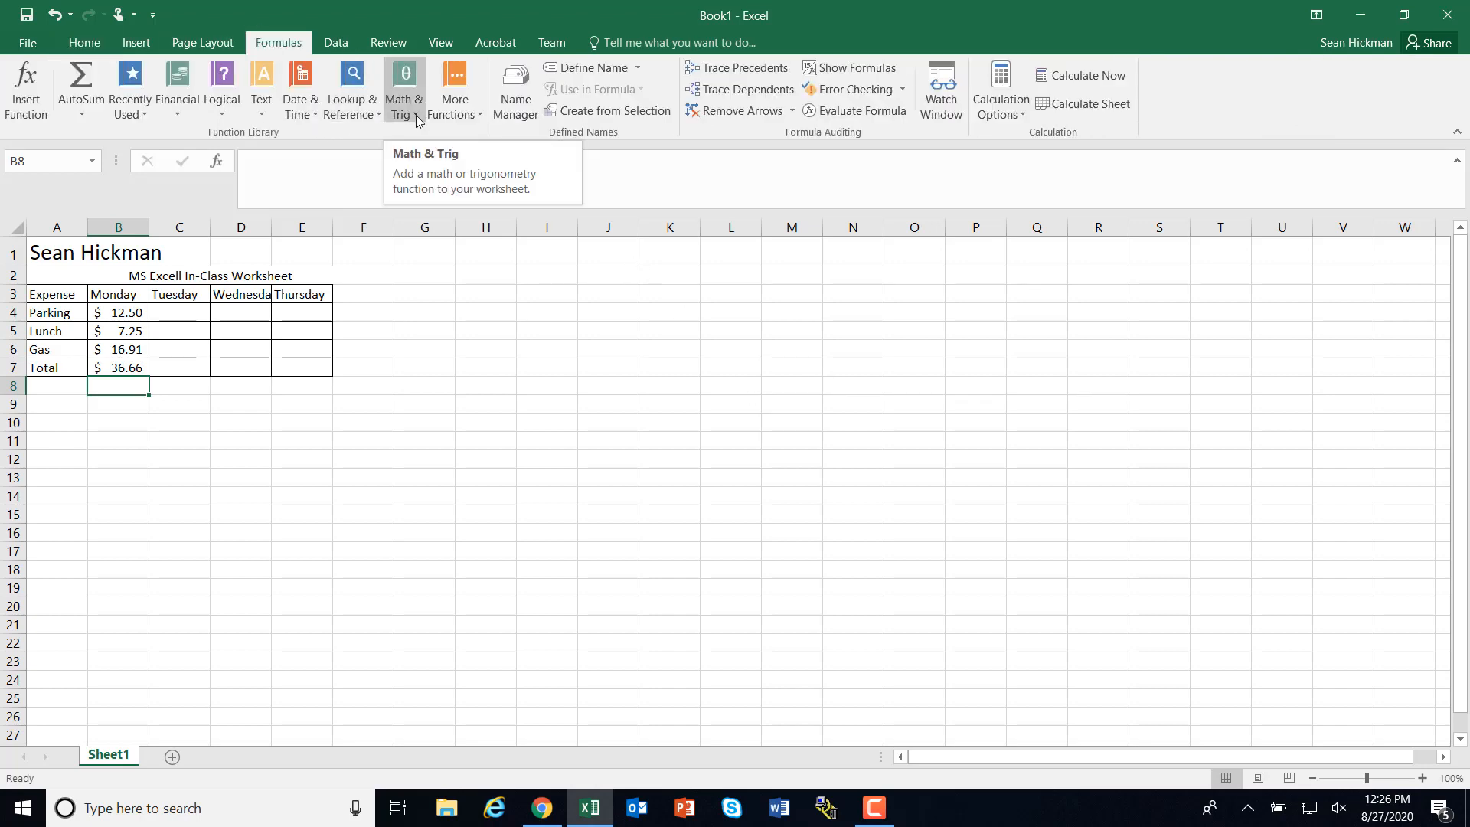
left_click(312, 610)
left_click(134, 367)
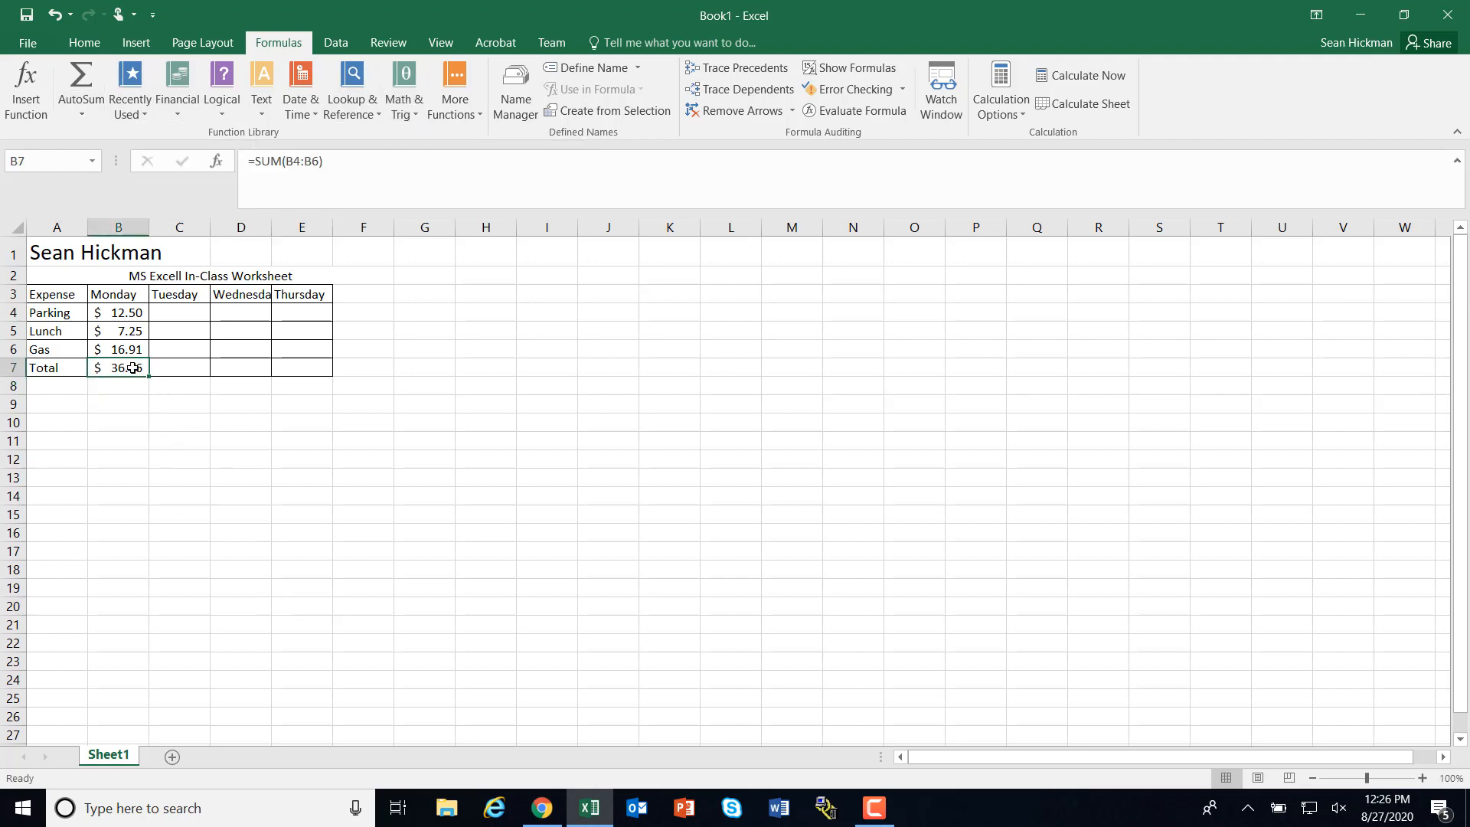
key("Delete")
left_click(82, 116)
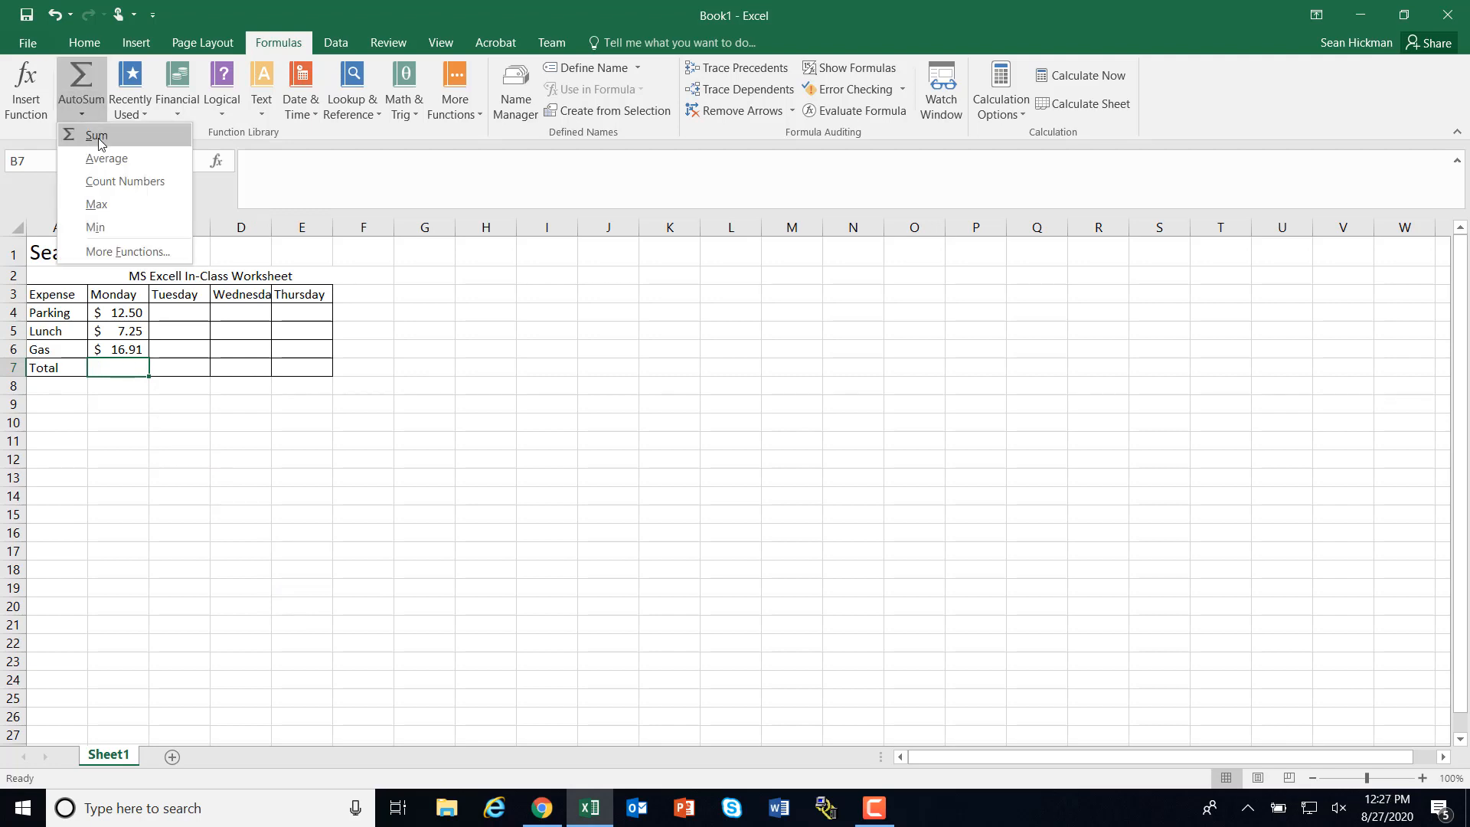
left_click(102, 136)
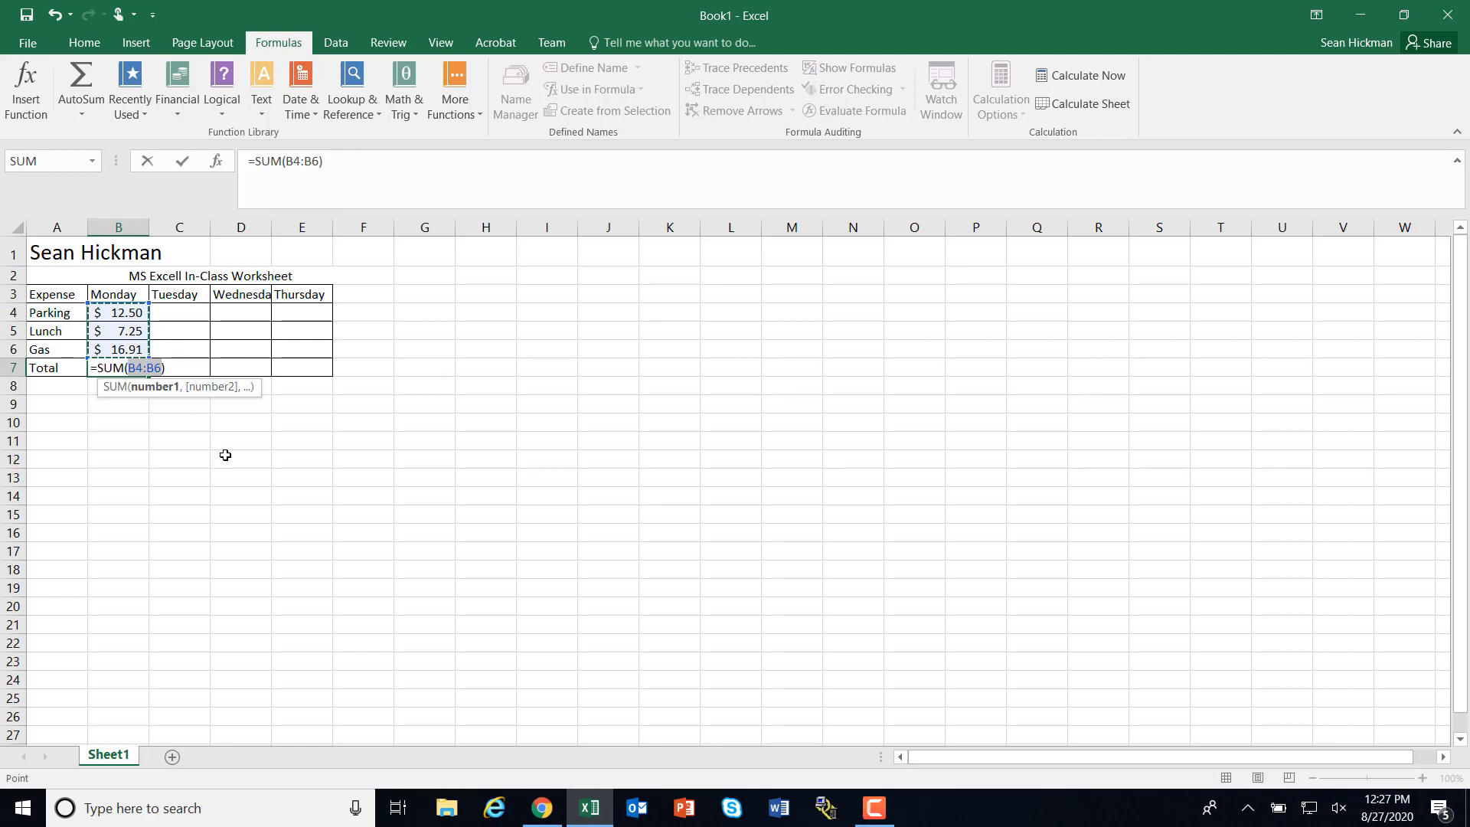
key("Return")
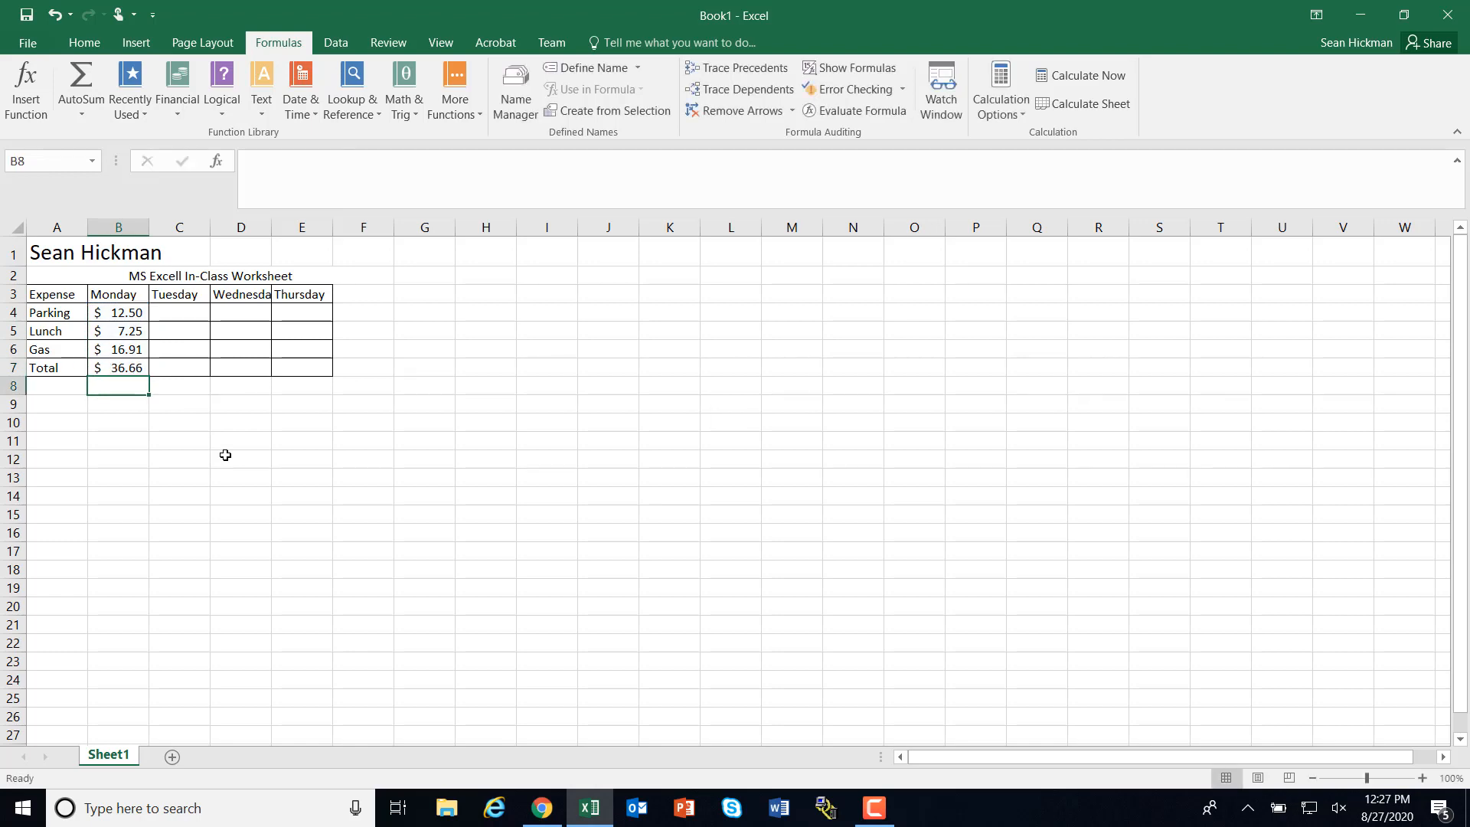
left_click(128, 366)
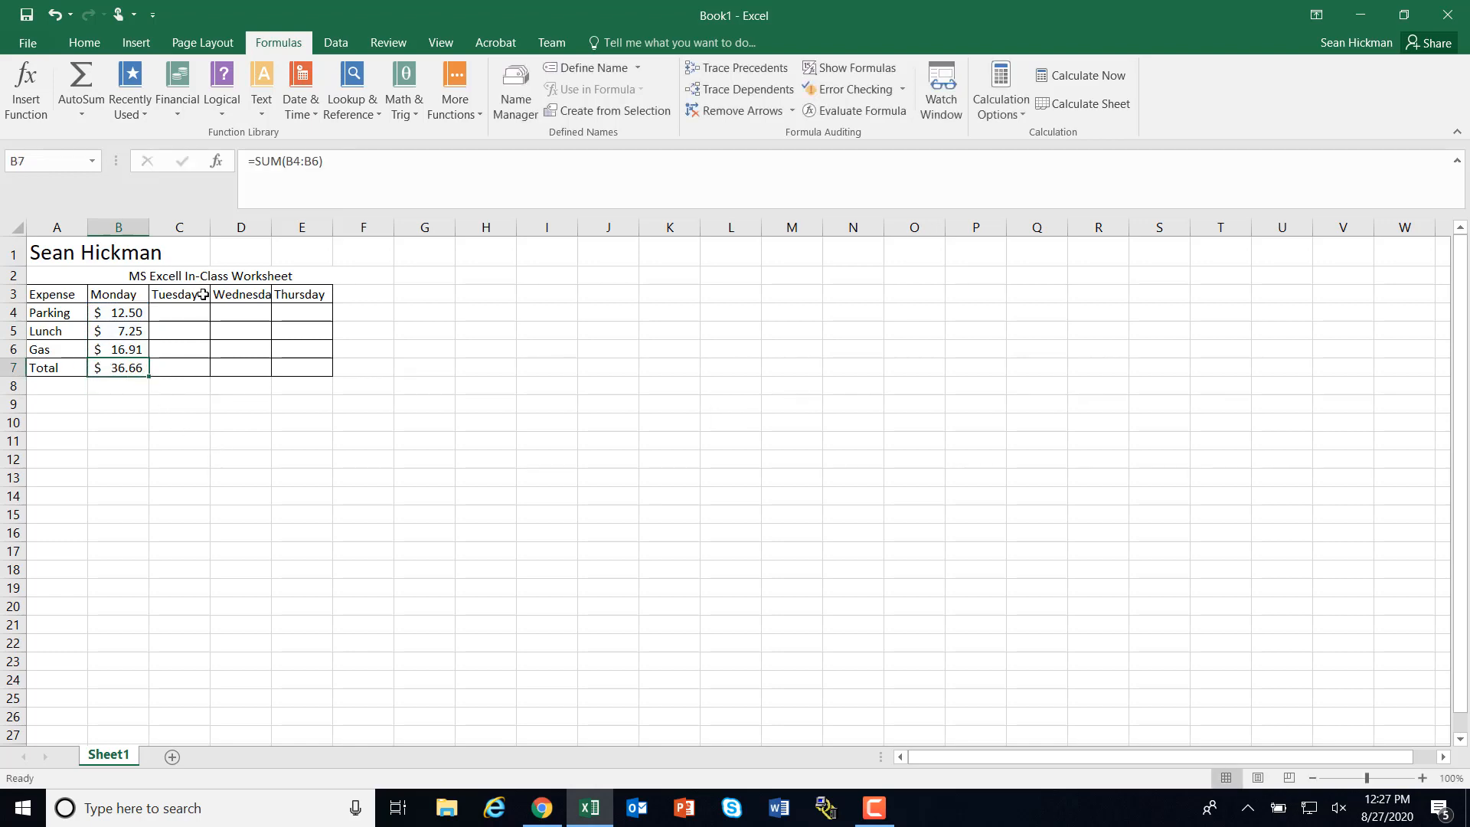
left_click(274, 162)
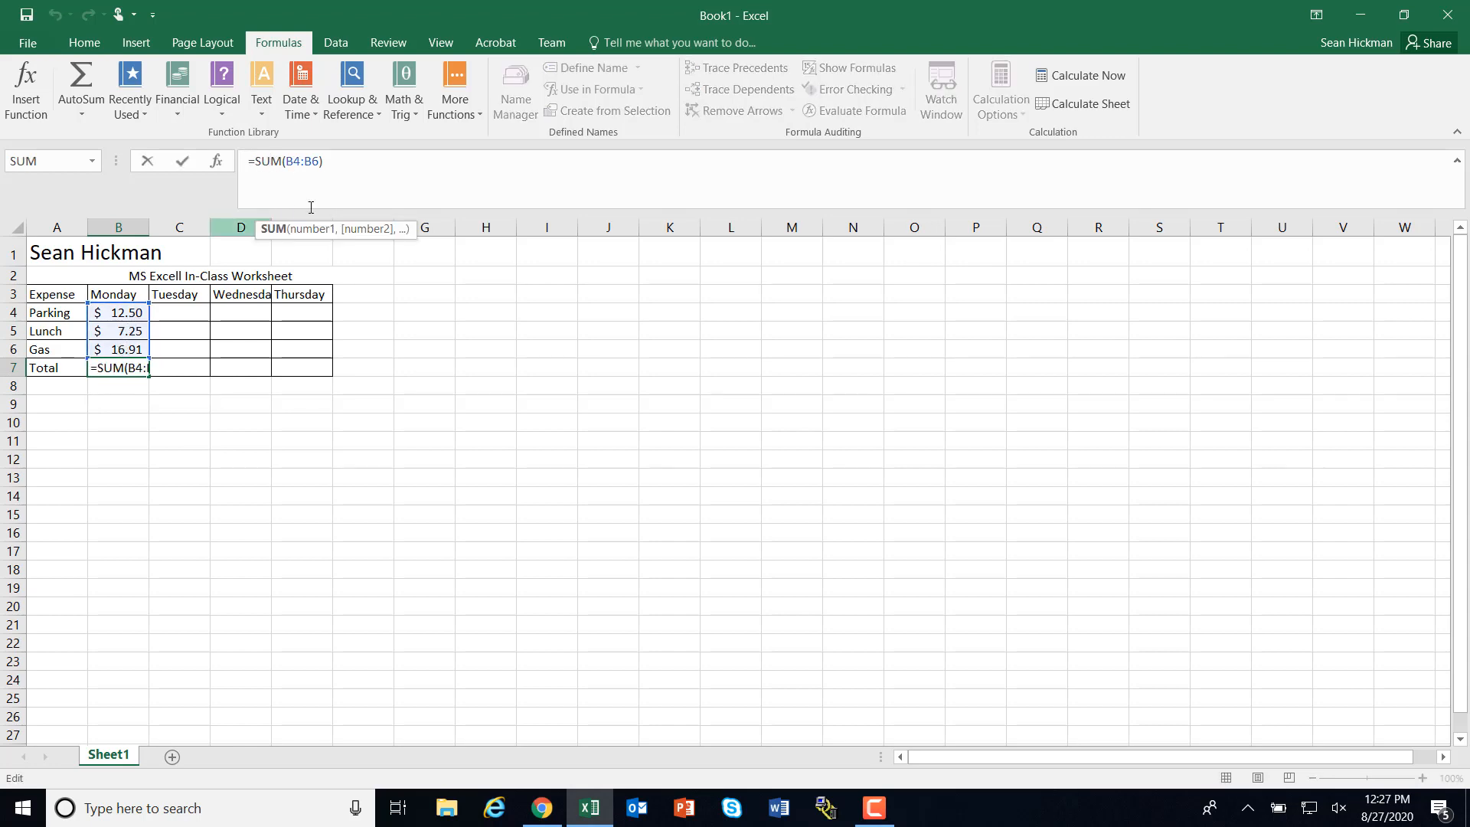
key("Escape")
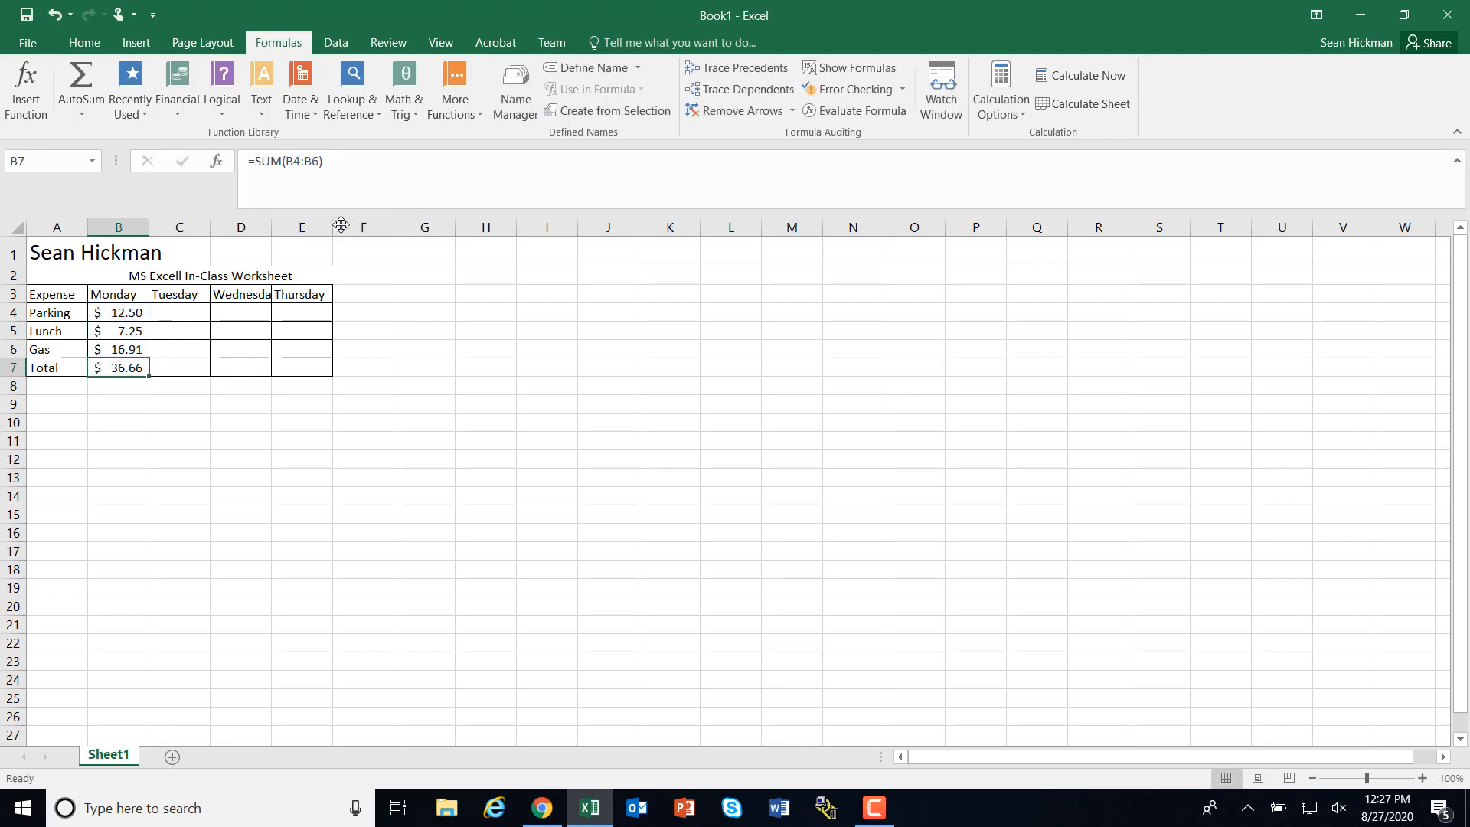
left_click(154, 418)
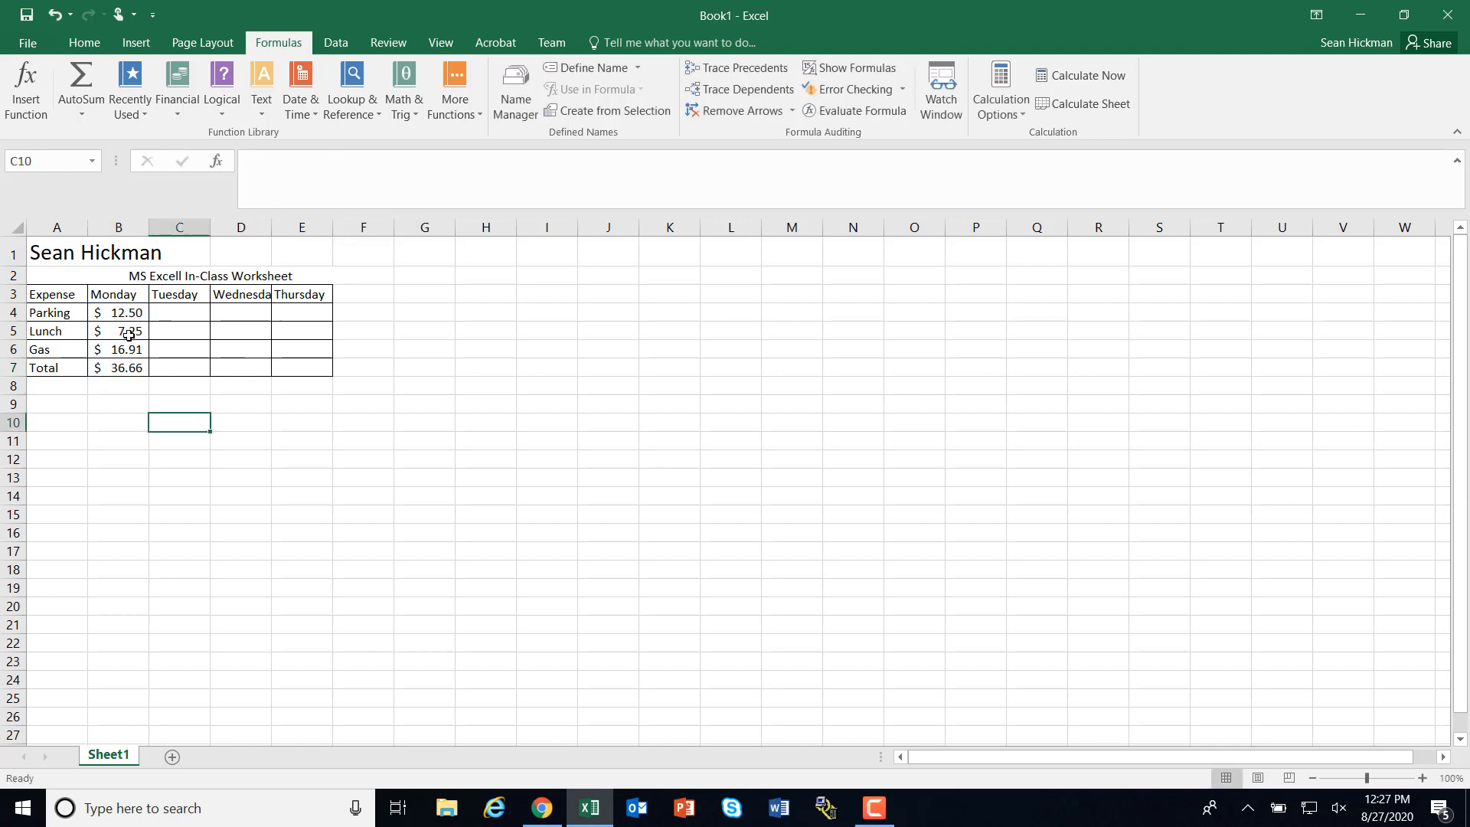
left_click(129, 332)
type("9")
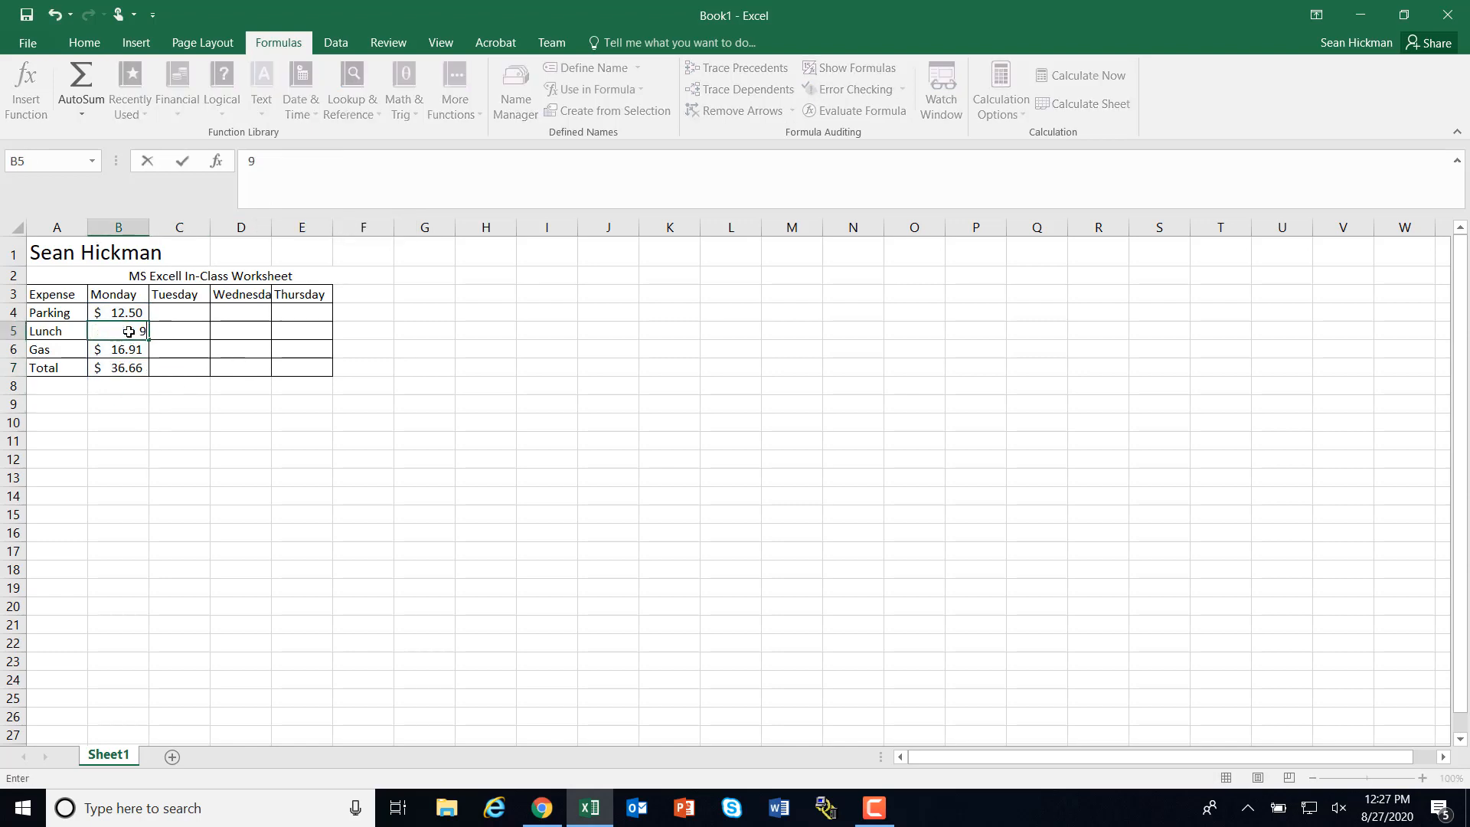
key("Return")
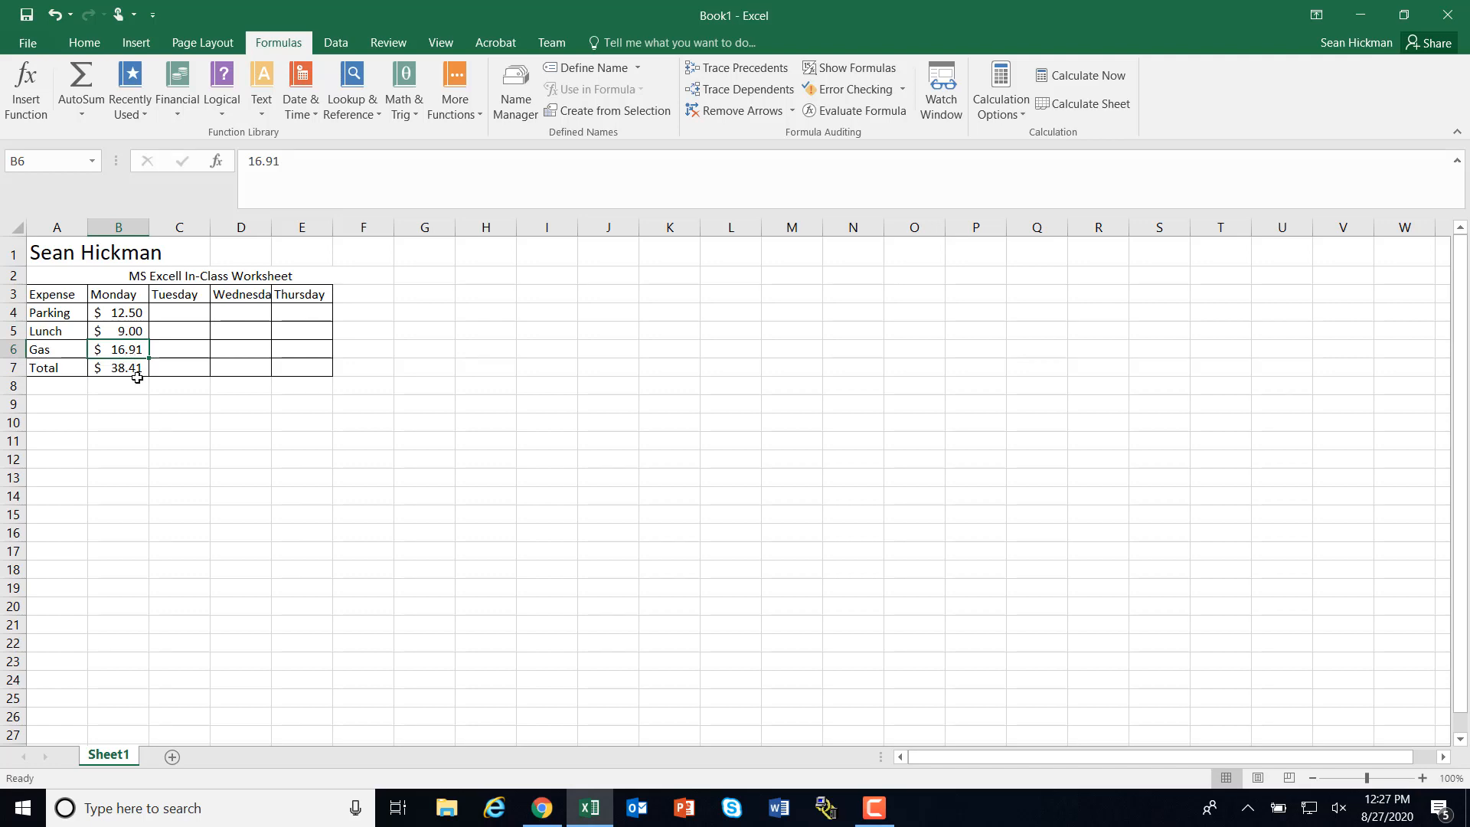
key("ctrl+z")
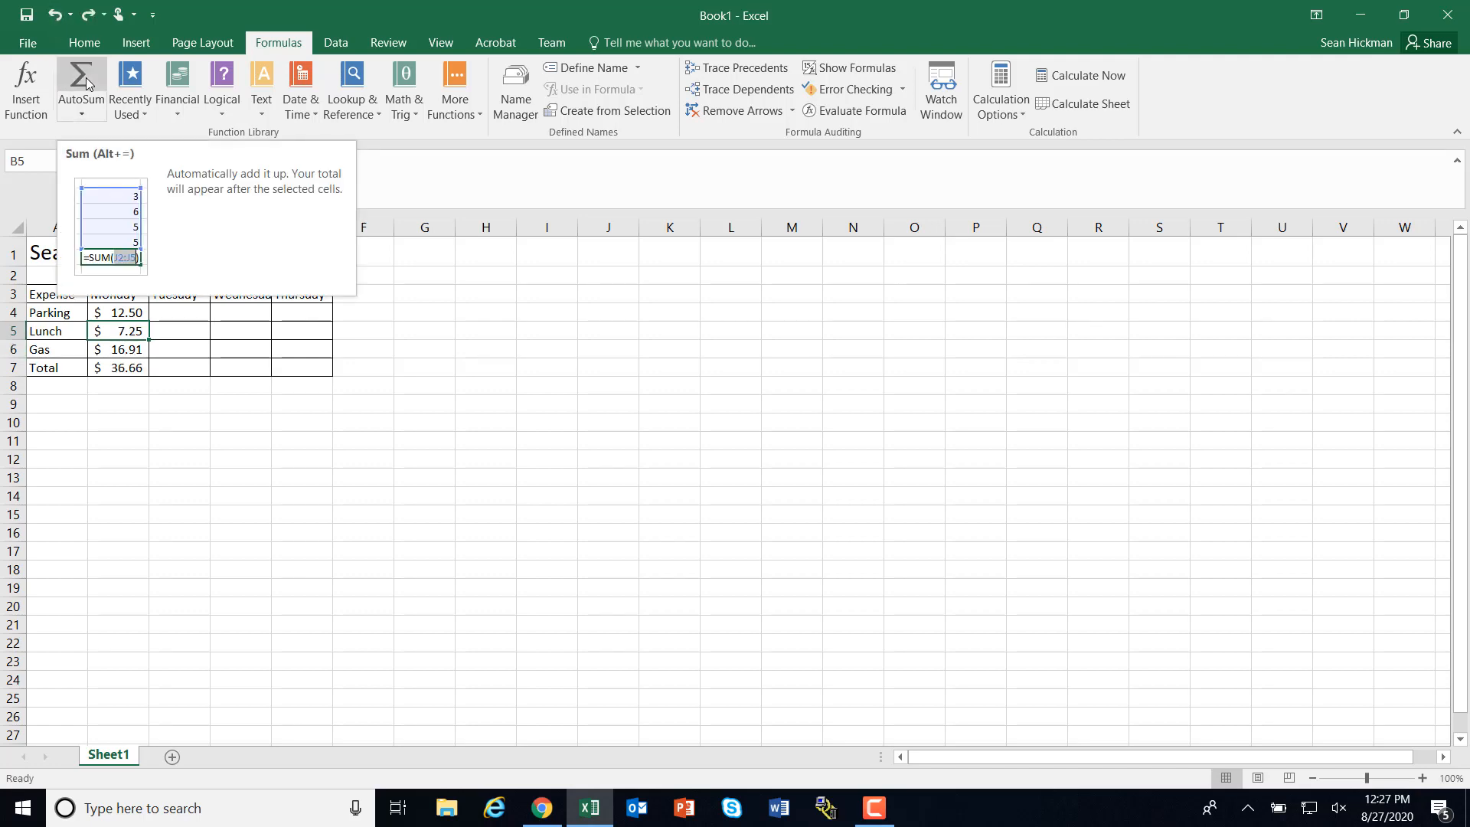
left_click(458, 375)
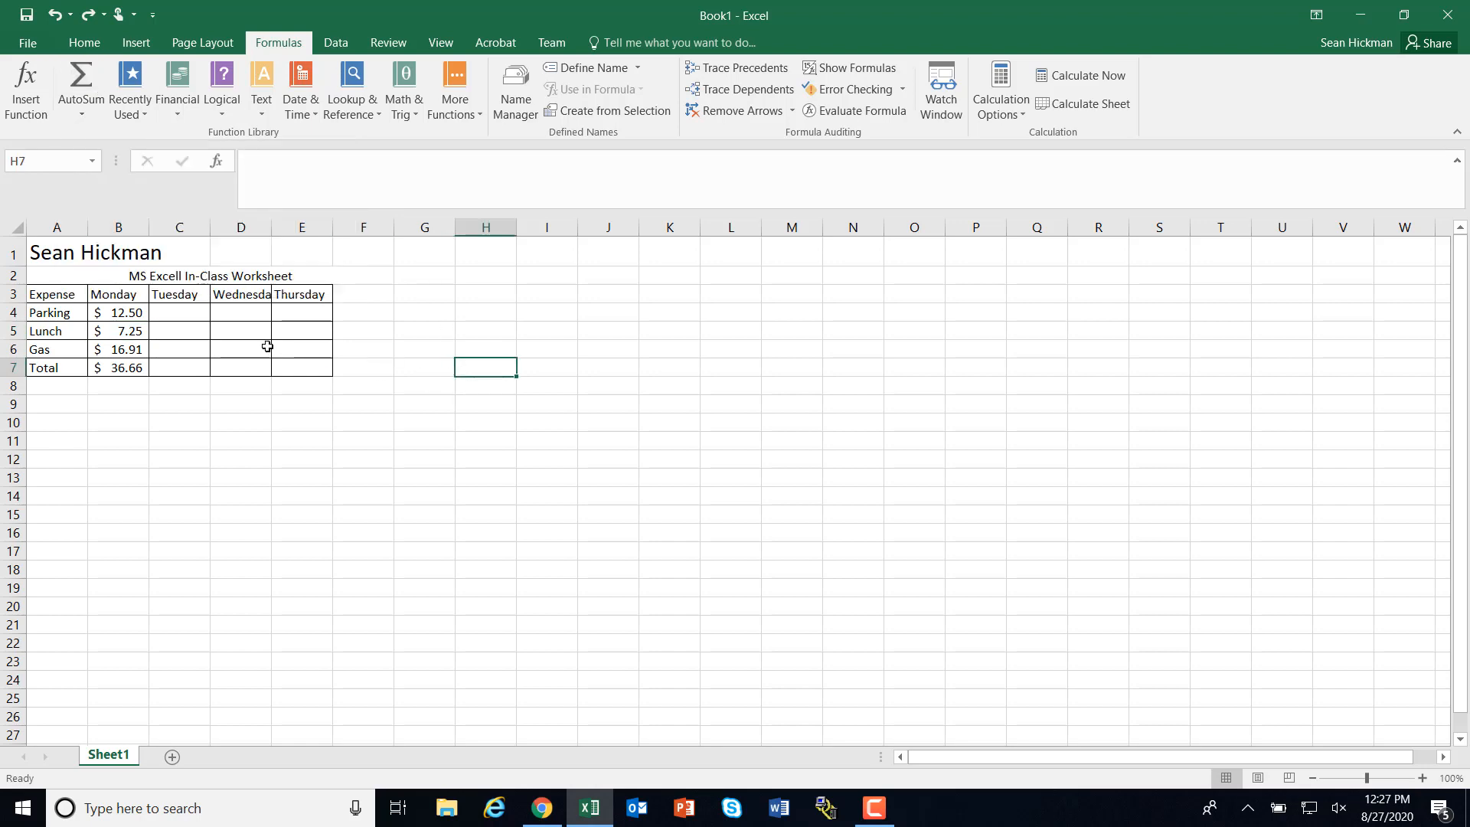
left_click(193, 312)
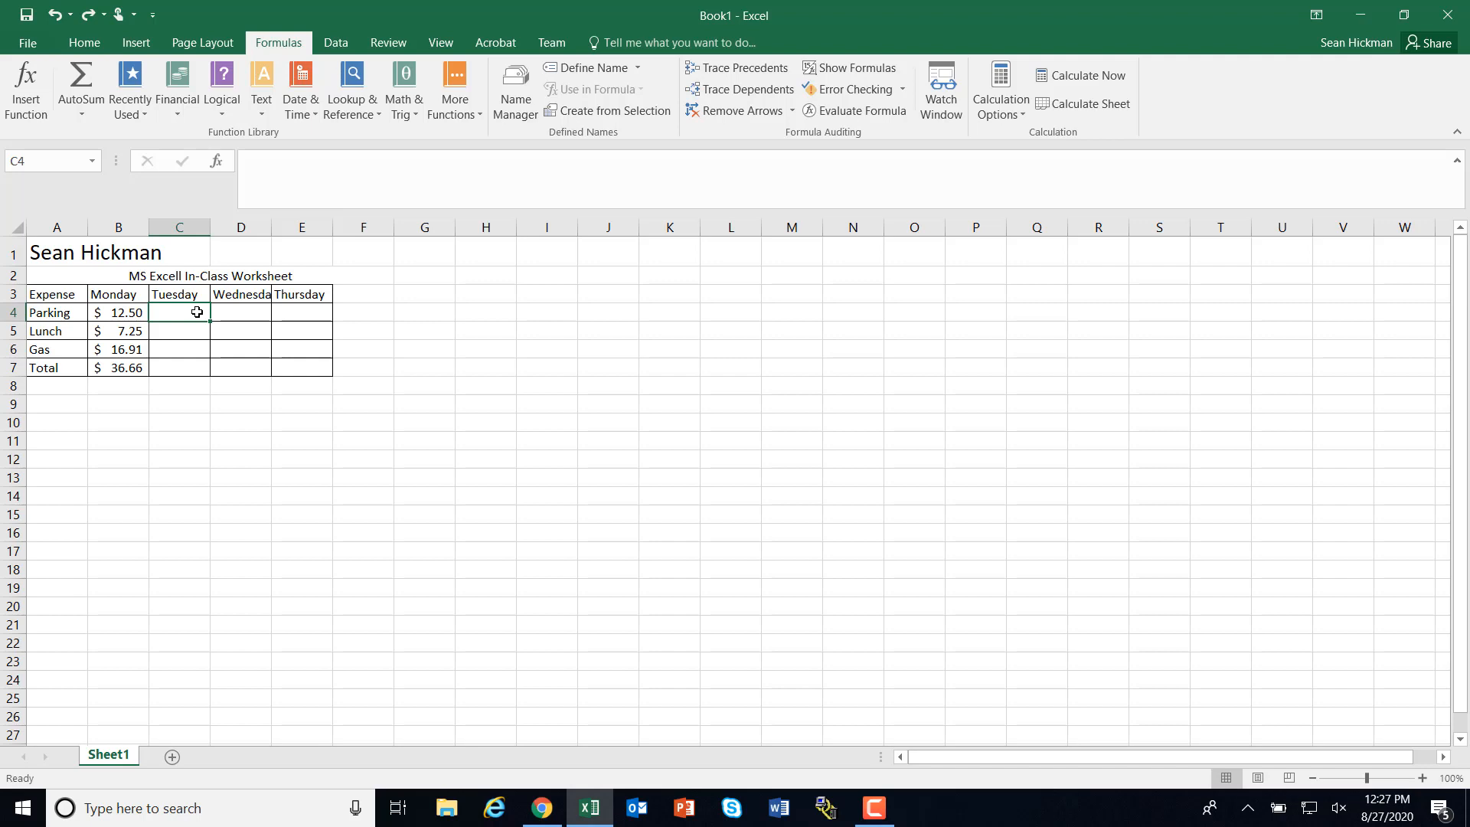
- Enter Tuesday–Thursday Parking amounts 11, 12 and 13 in C4:E4
type("11")
key("Tab")
type("12")
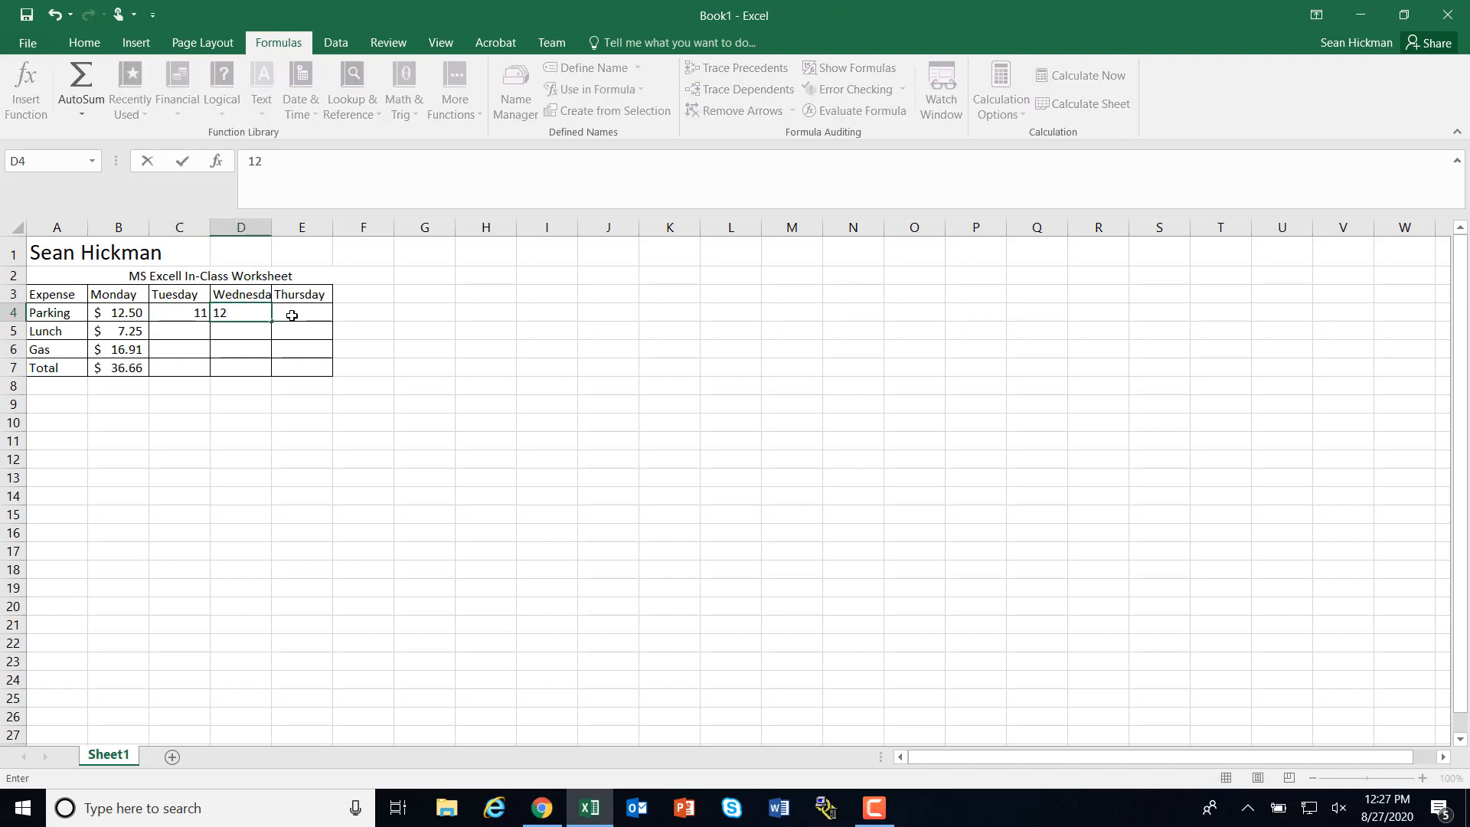
key("Tab")
type("13")
left_click(191, 333)
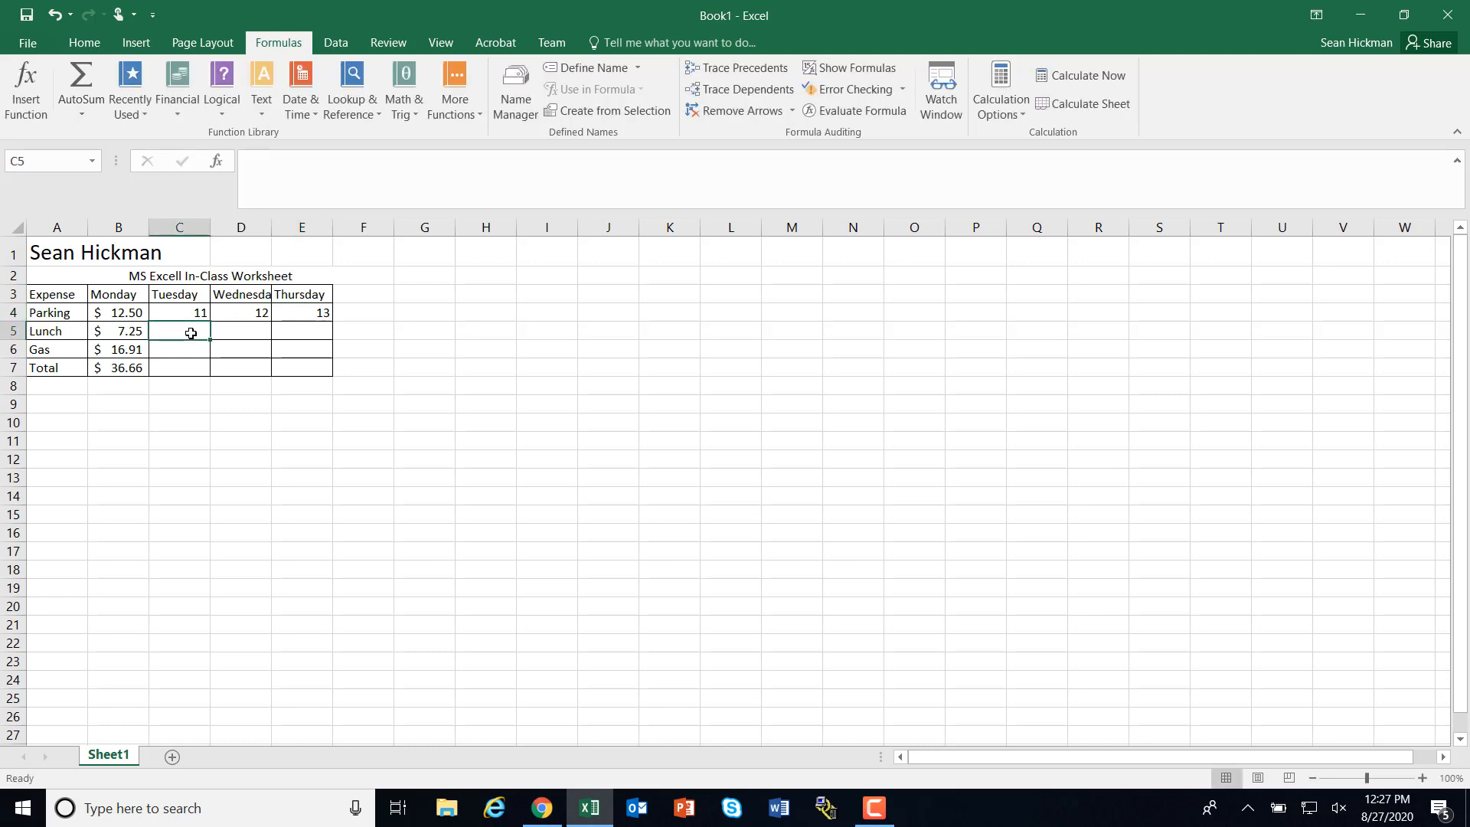
- Enter Tuesday–Thursday Lunch amounts 6, 4 and 6 in C5:E5
type("6")
left_click(240, 333)
type("4")
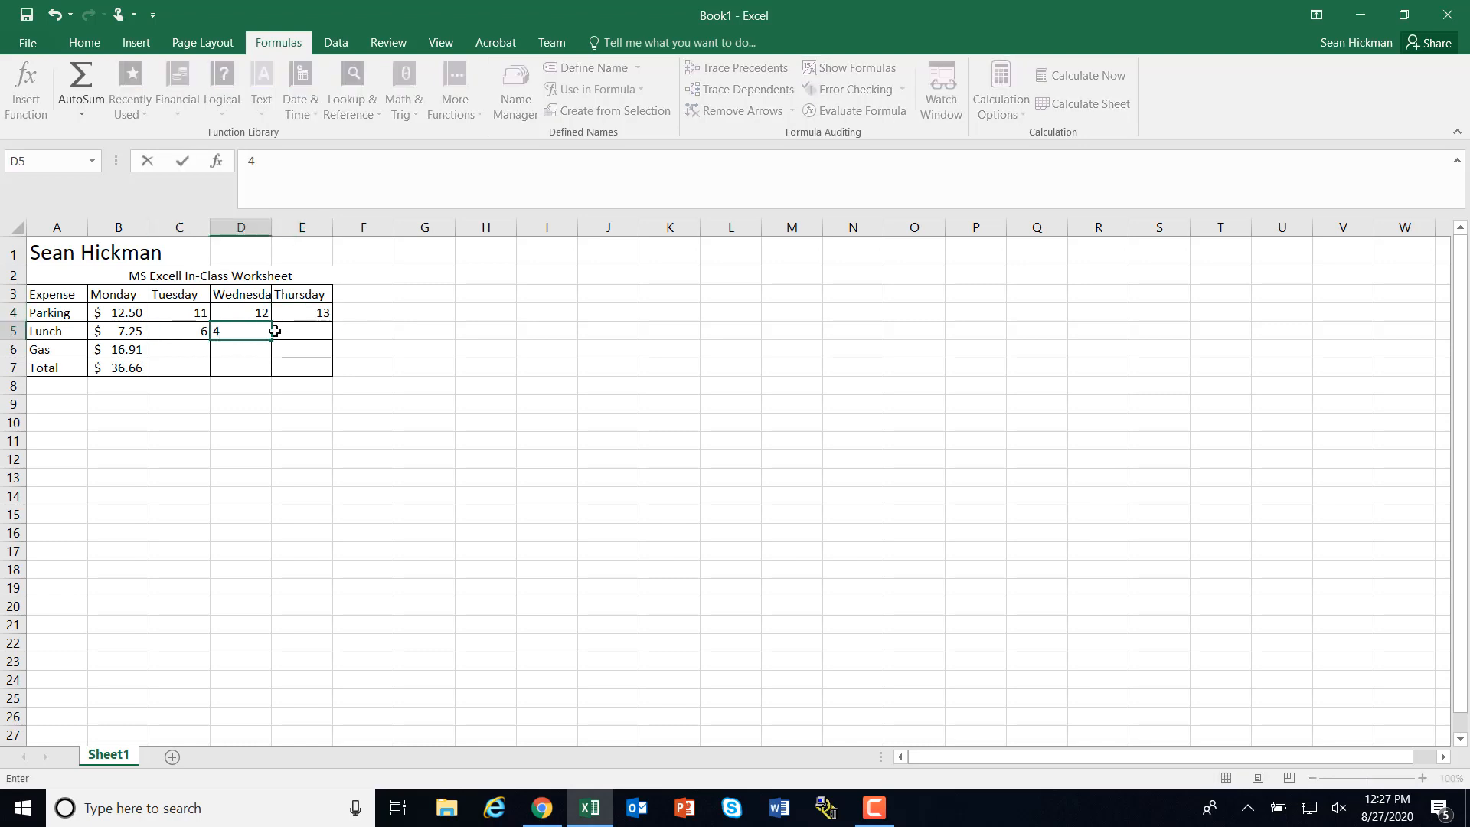
left_click(299, 334)
type("6")
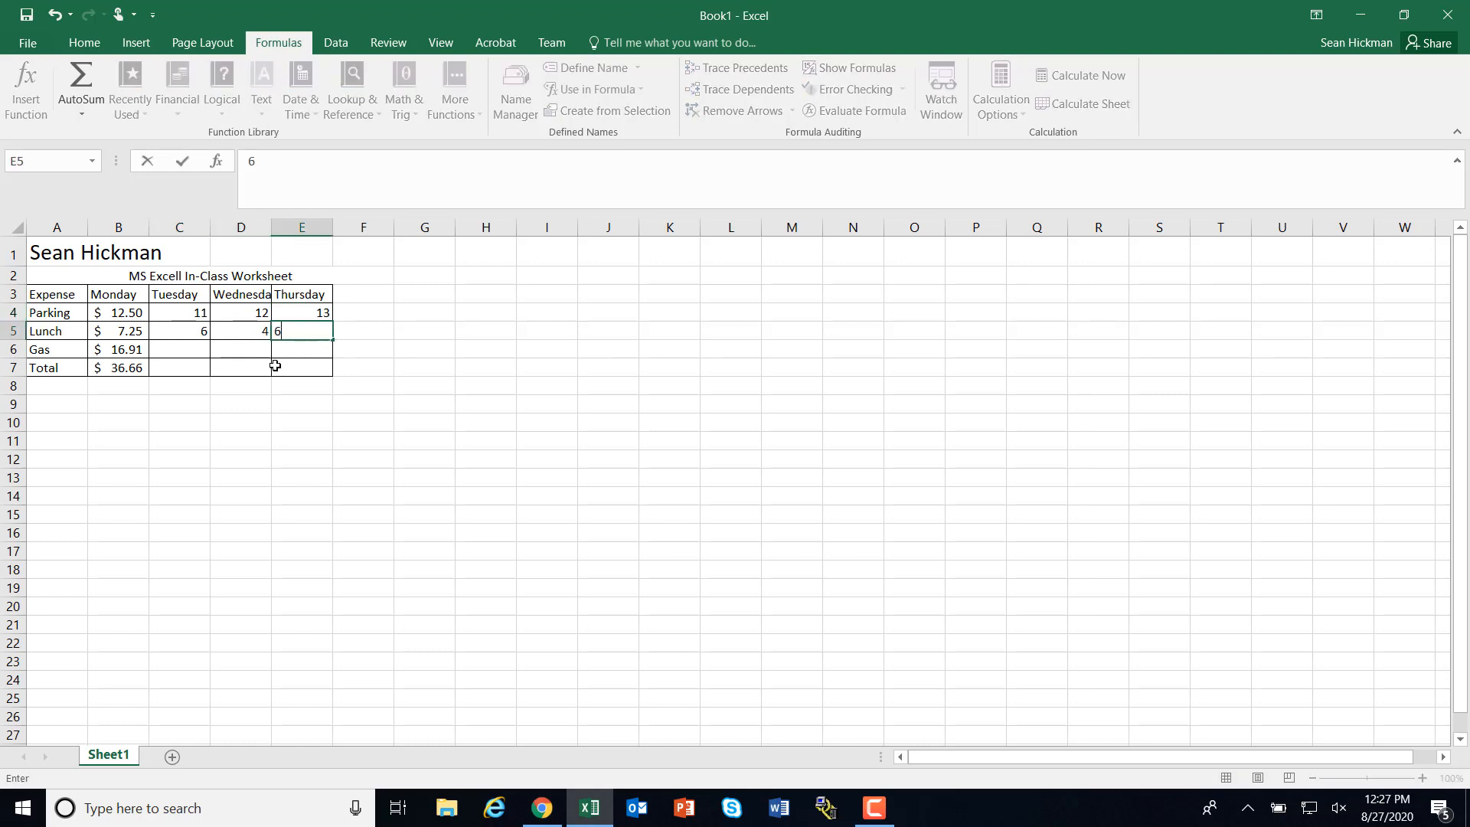
left_click(181, 353)
- Enter Gas amounts 23, 11 and 6 in C6:E6, then copy B7's SUM total across C7:E7
type("23")
left_click(257, 353)
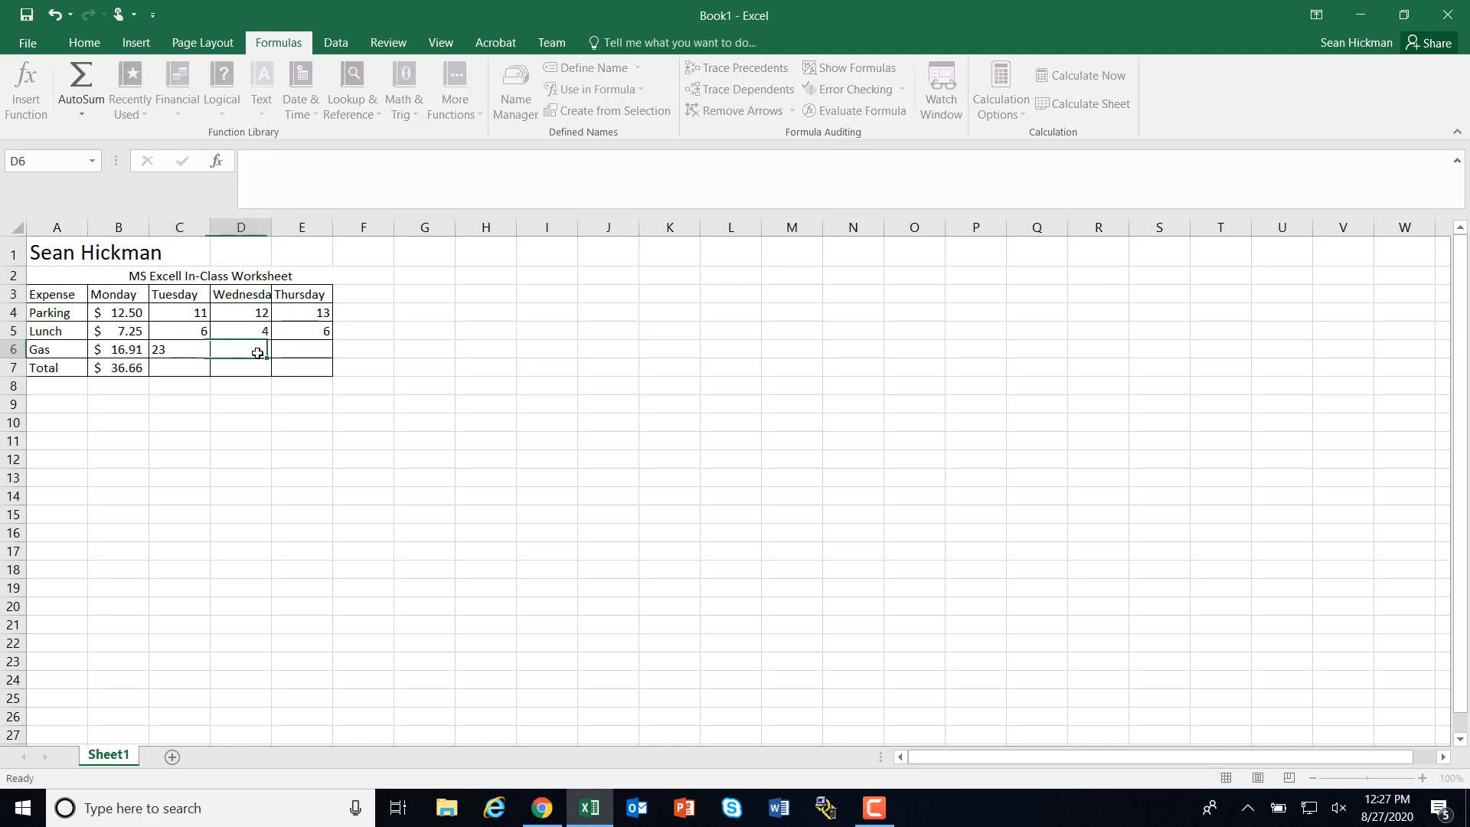
type("11")
left_click(298, 351)
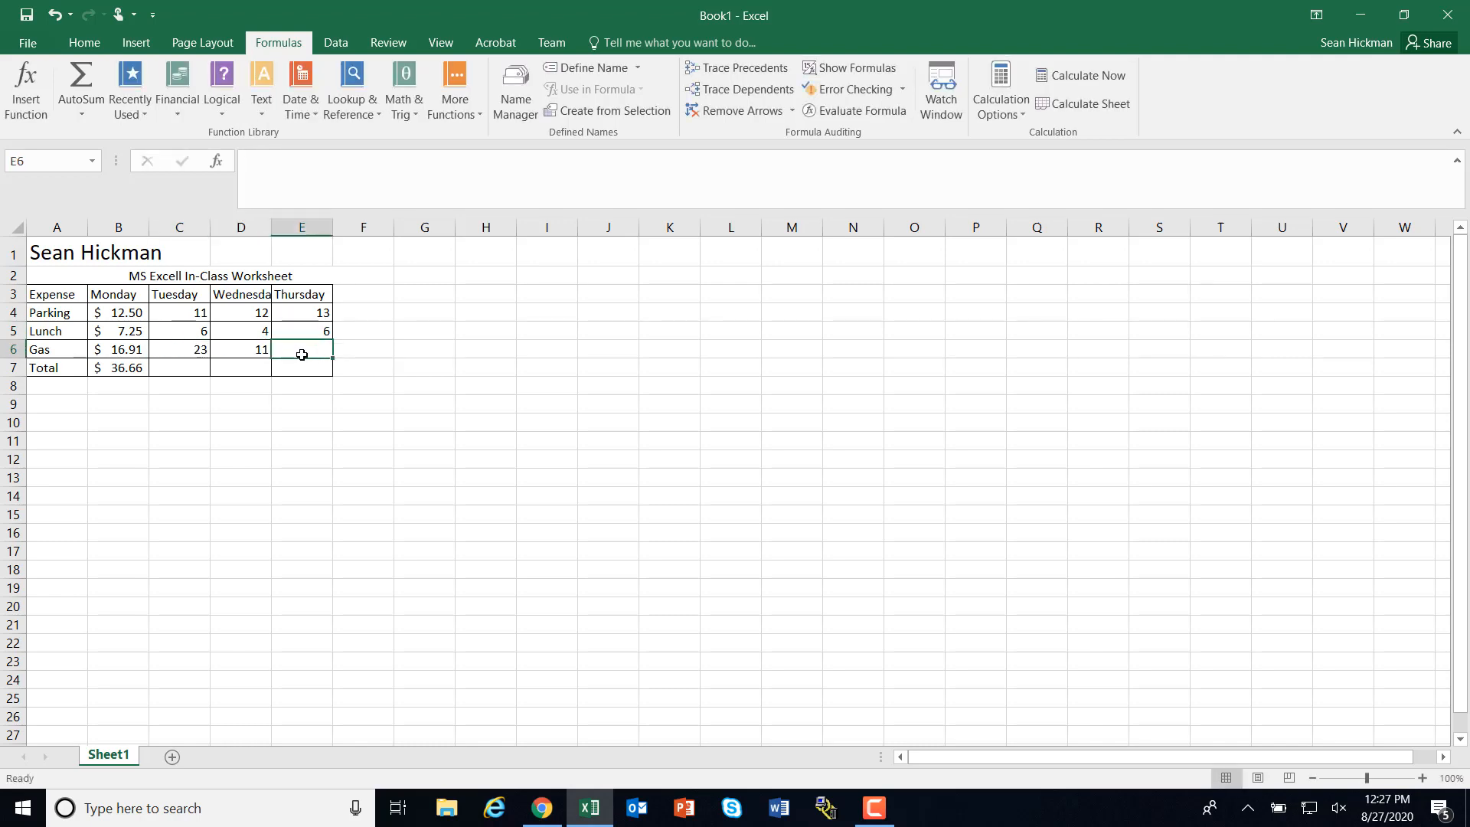
type("6")
left_click(265, 416)
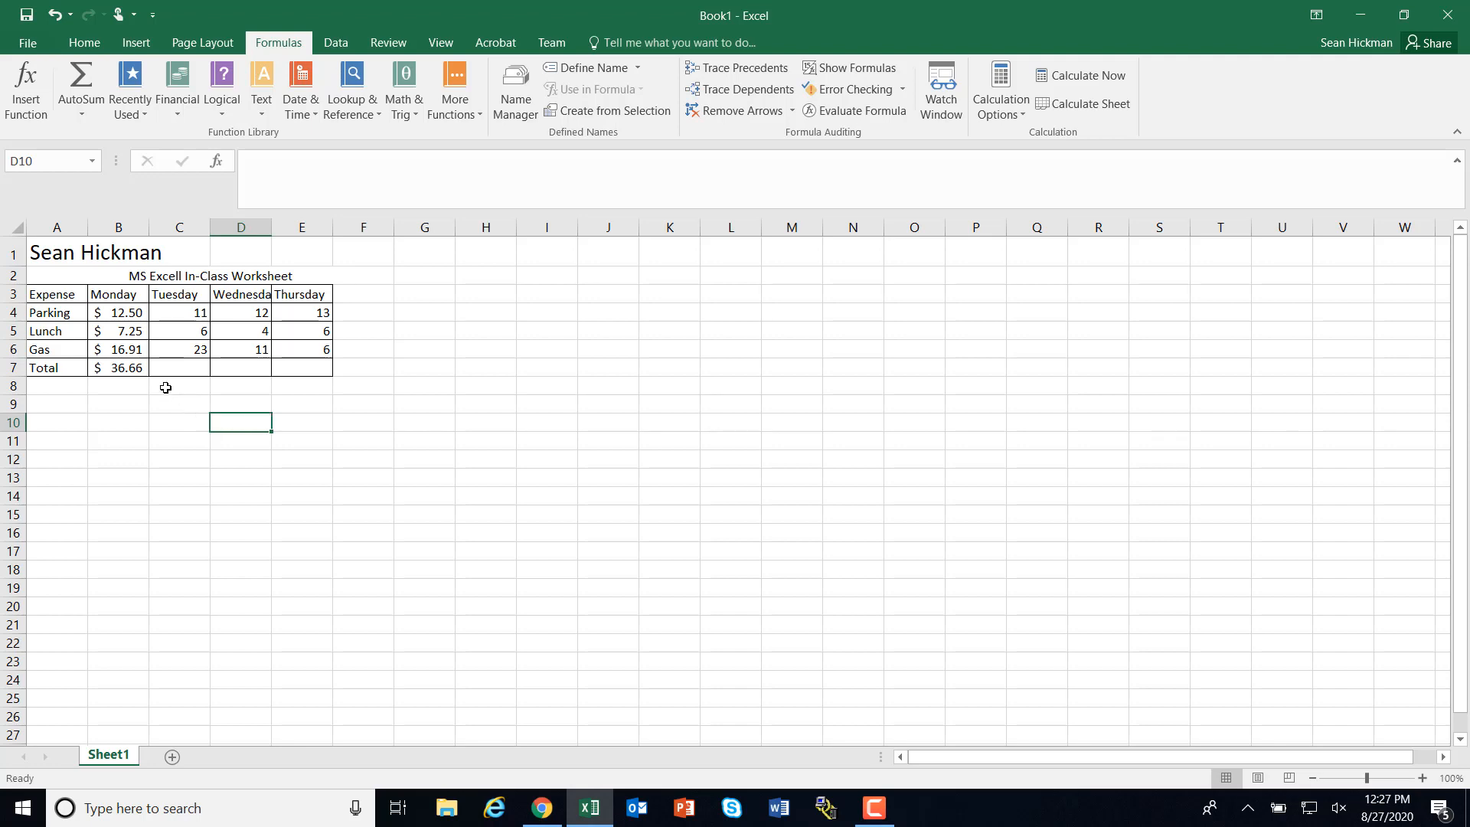
left_click(130, 366)
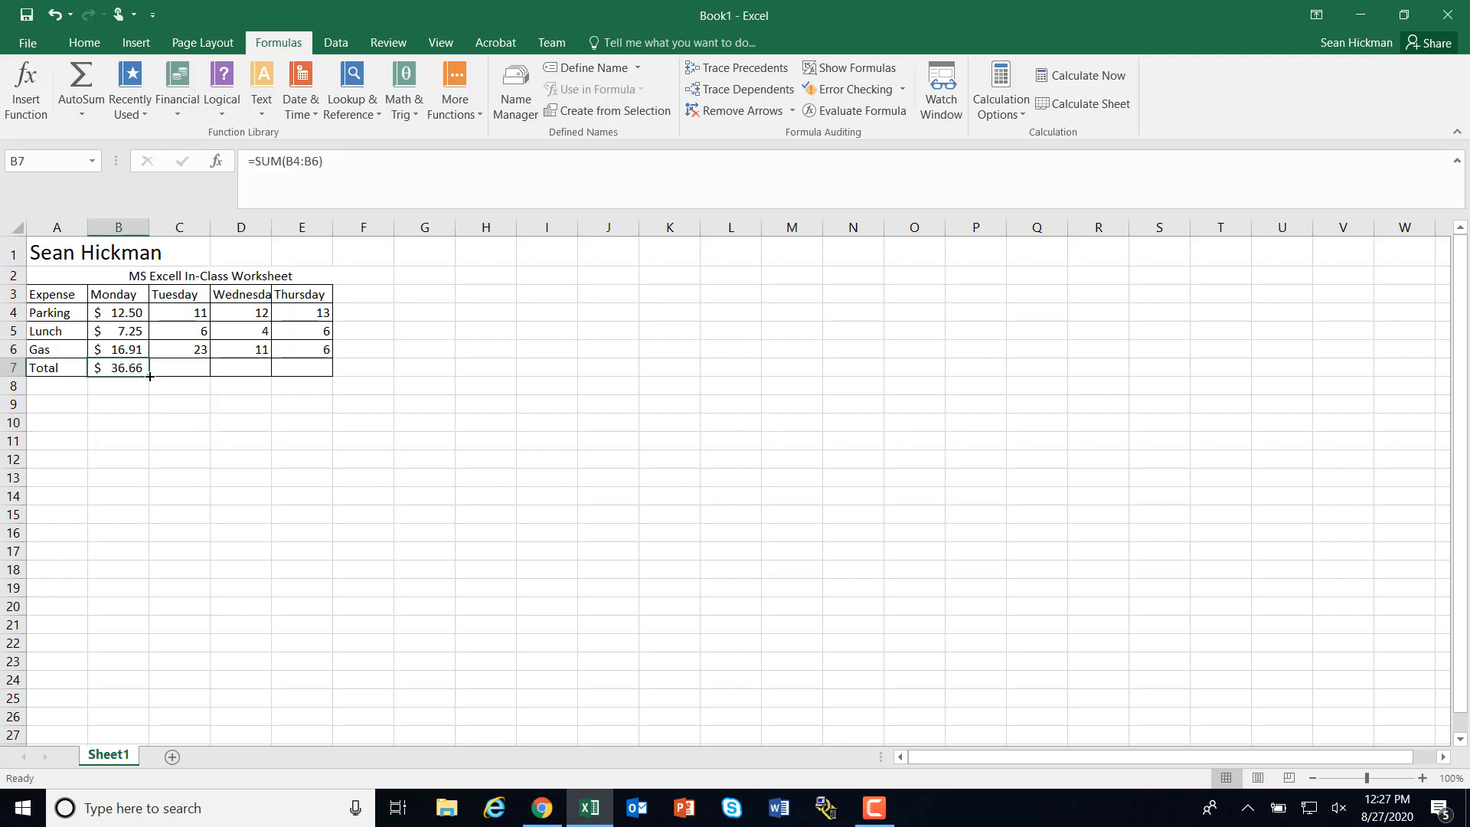
left_click_drag(150, 375, 327, 377)
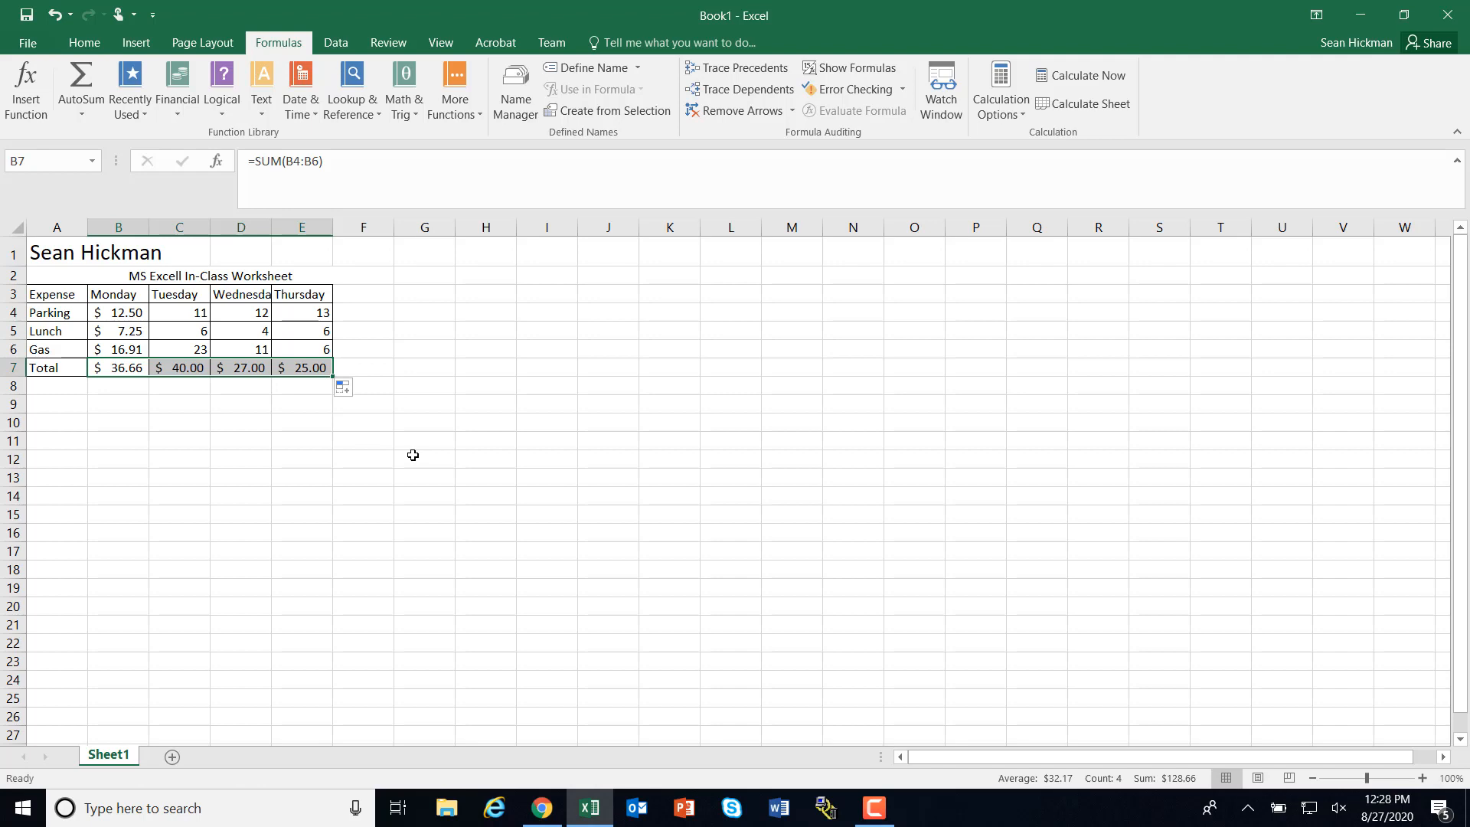
left_click(419, 473)
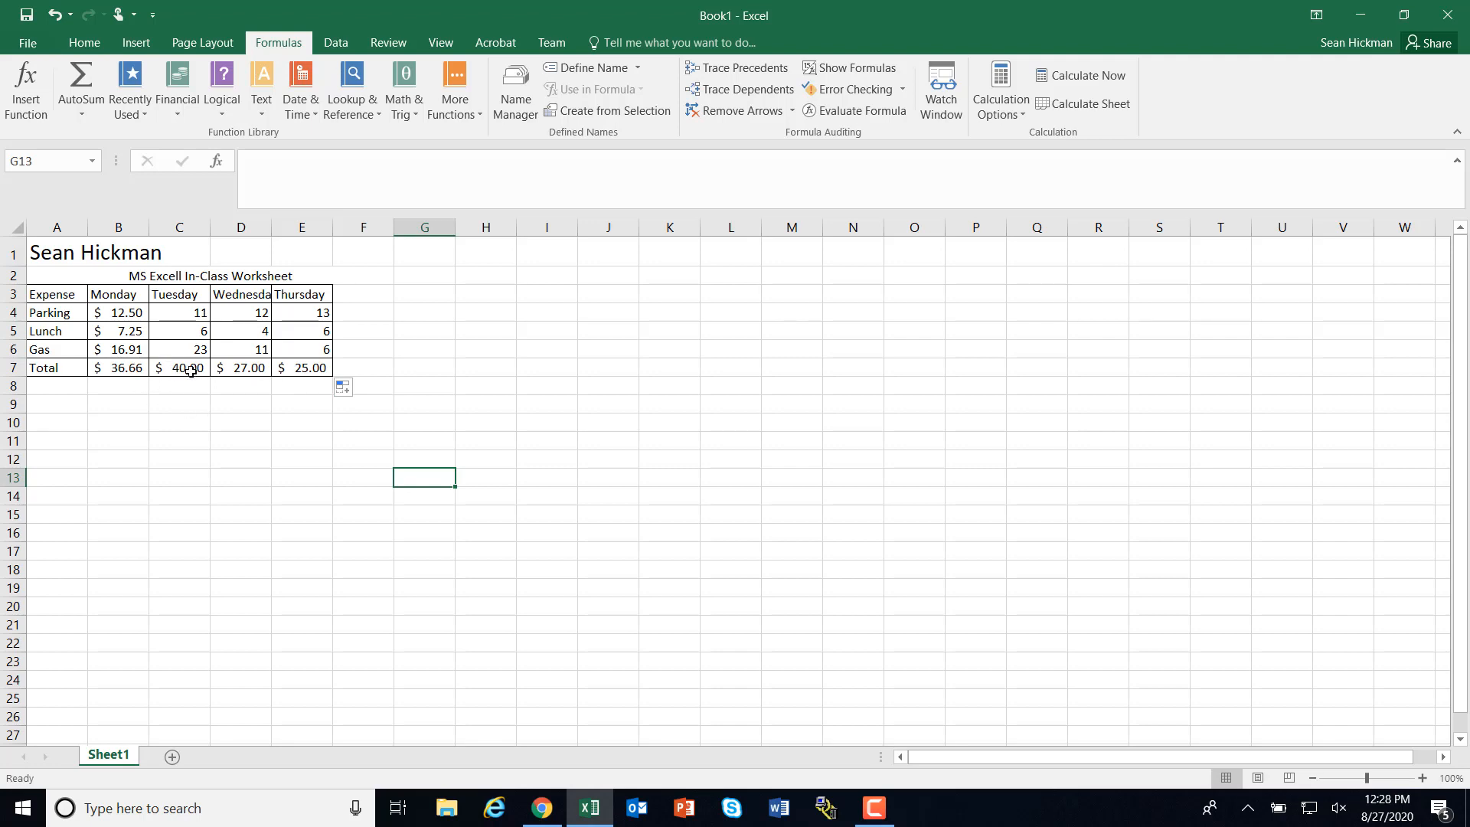
left_click(60, 17)
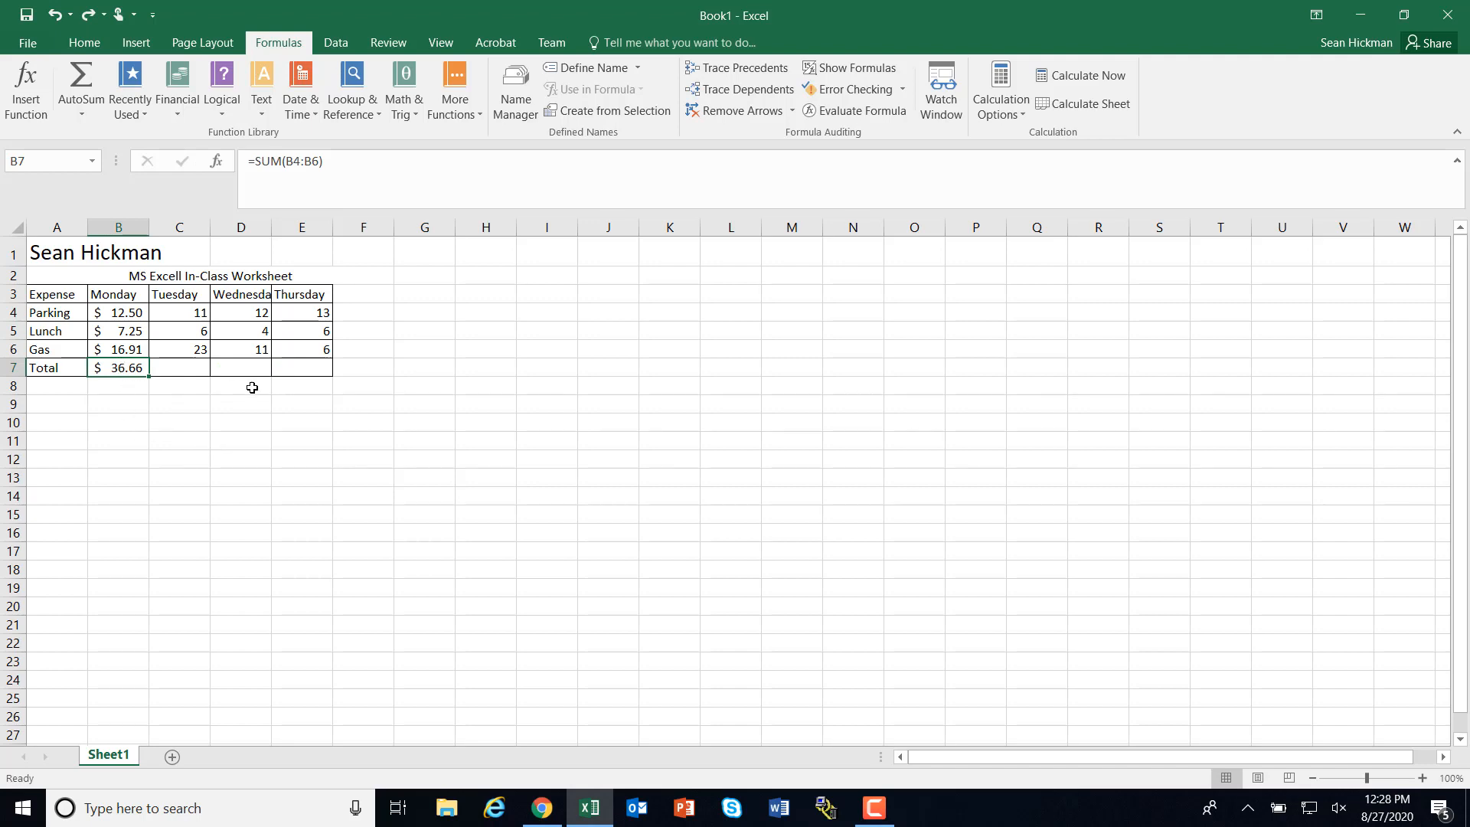
key("ctrl+c")
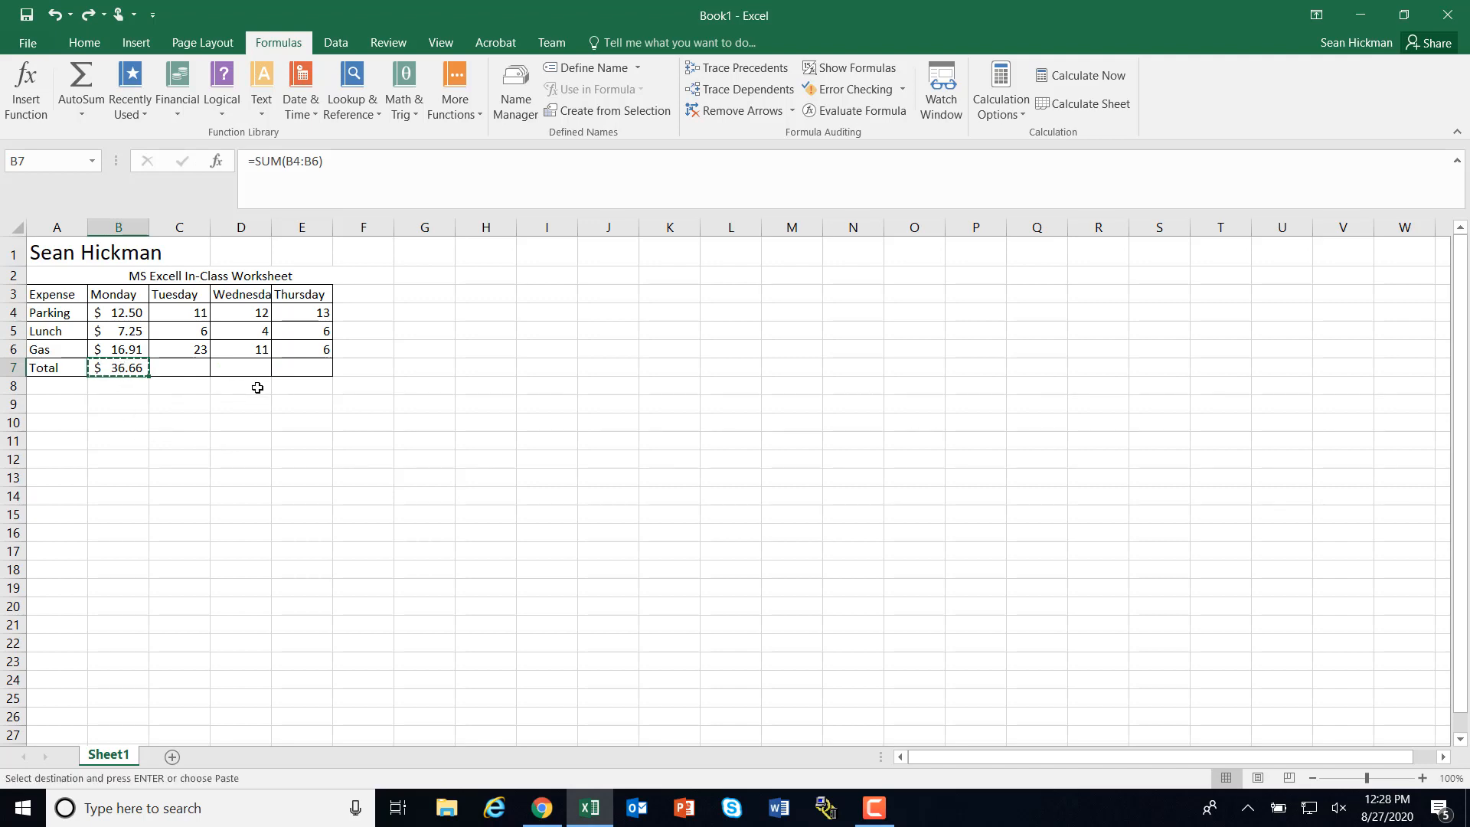
left_click(205, 369)
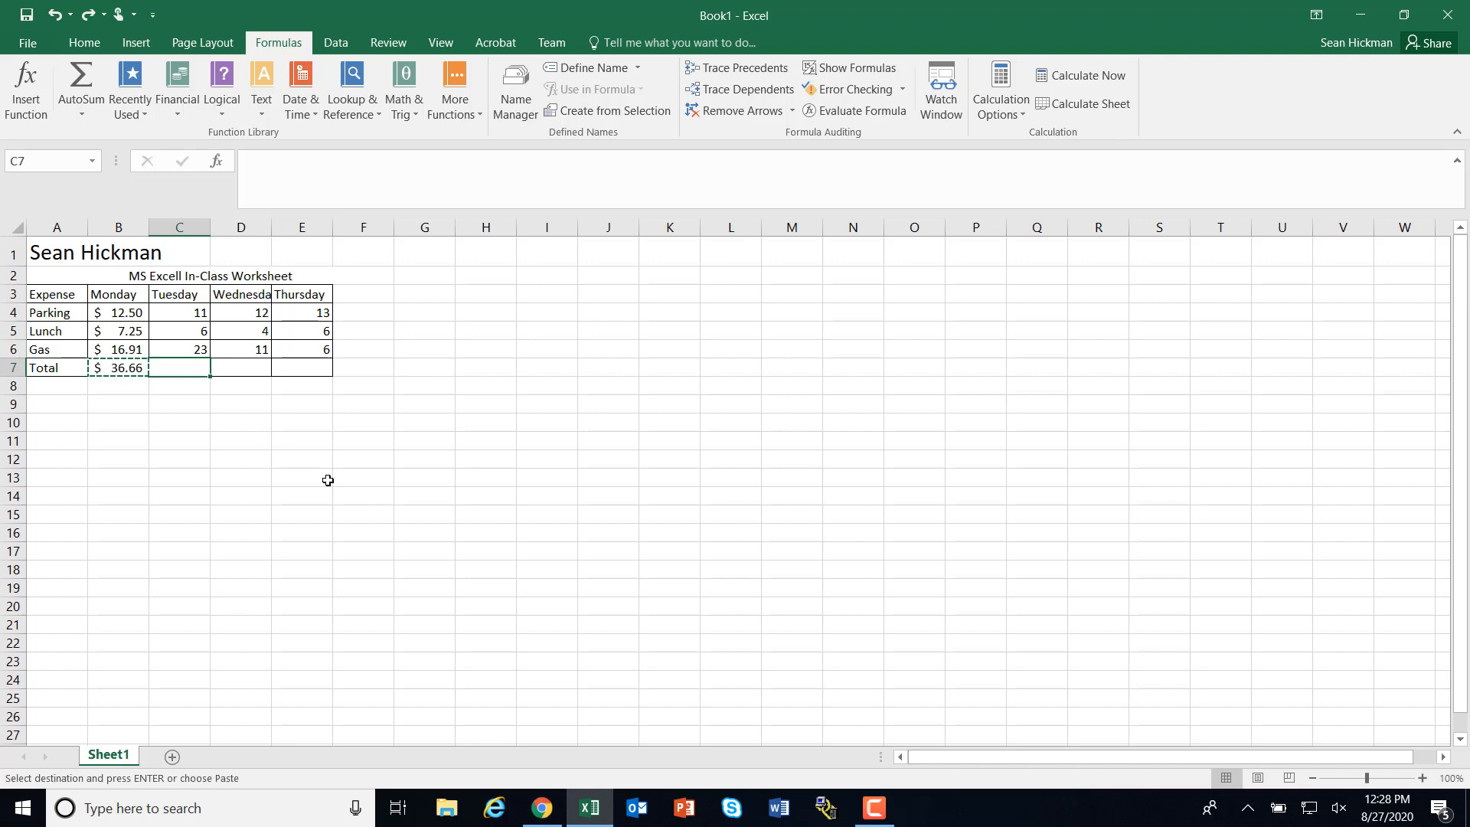
key("Return")
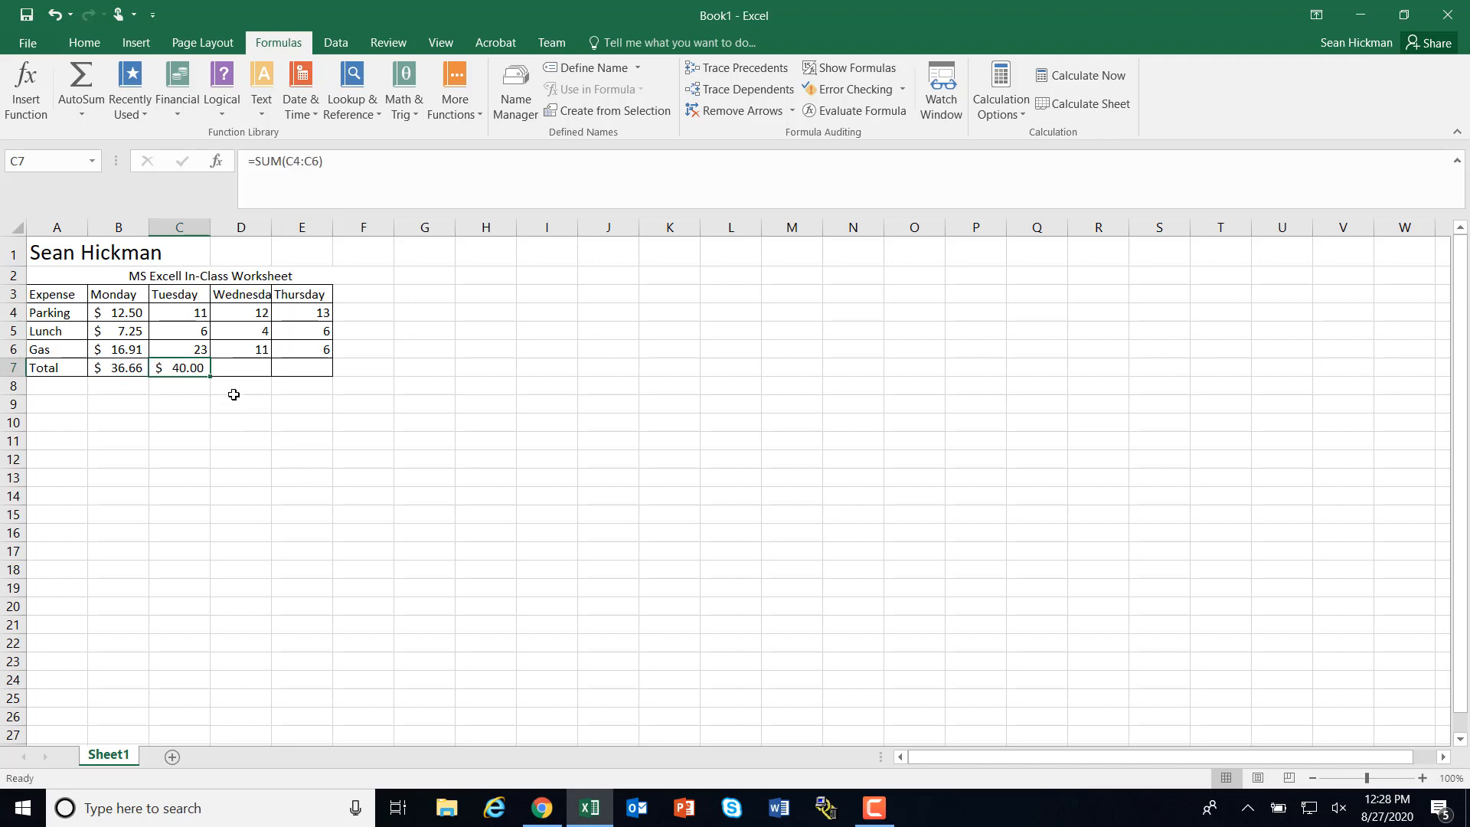
left_click_drag(210, 375, 297, 412)
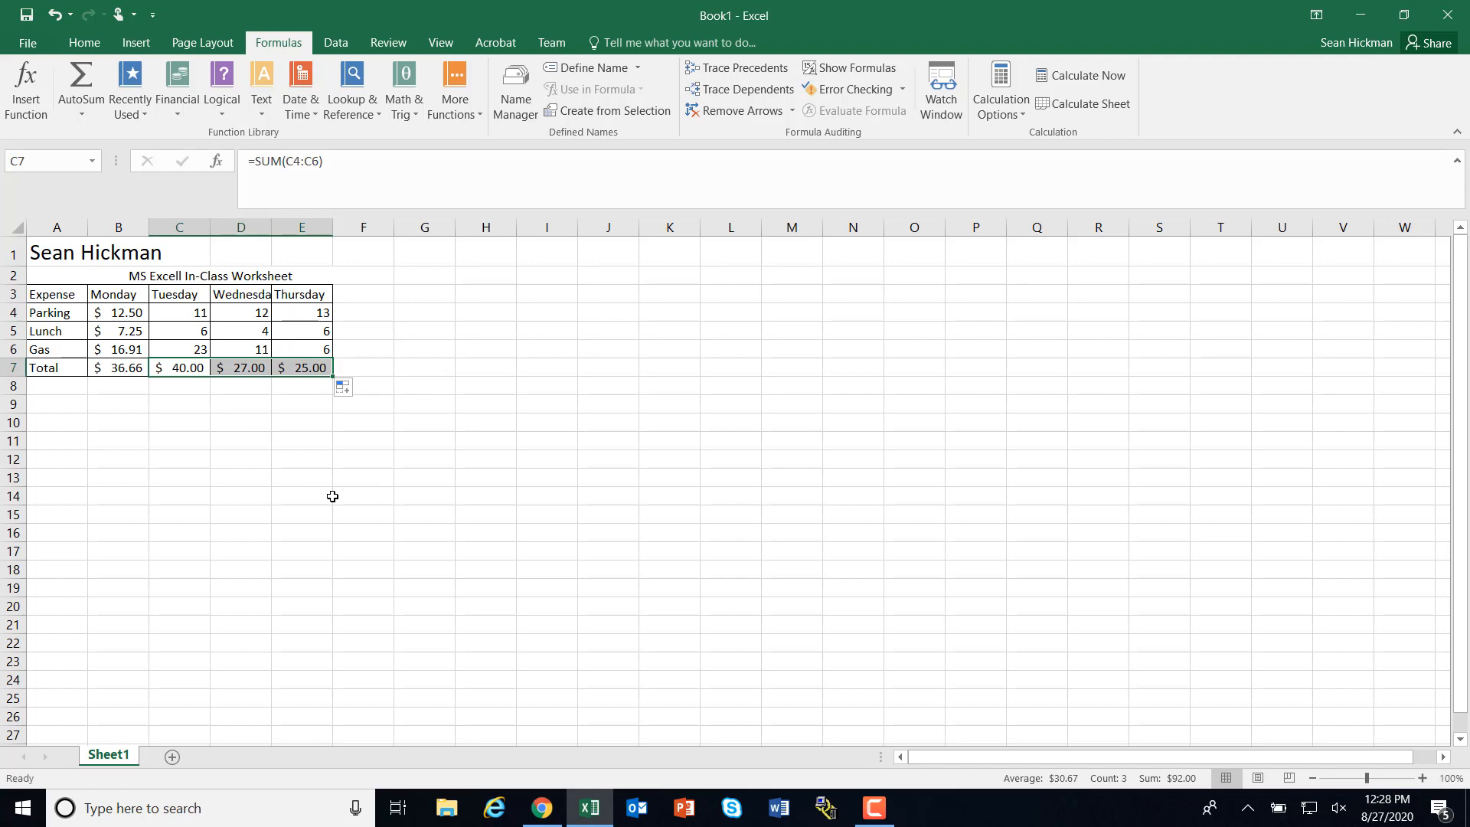
left_click(332, 496)
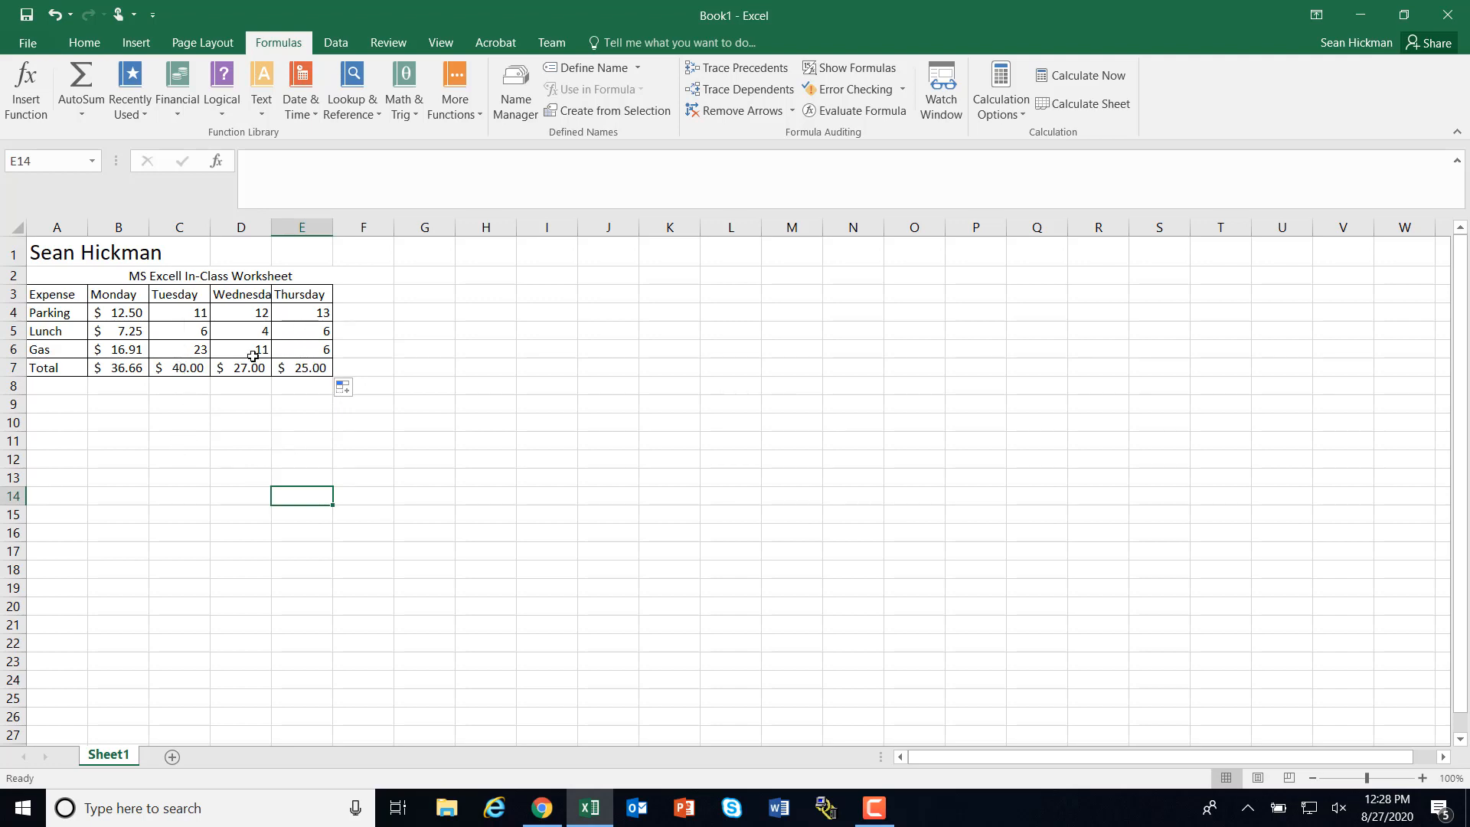
- Apply Accounting number format to the Tuesday–Thursday amounts in C4:E6
left_click_drag(177, 311, 302, 349)
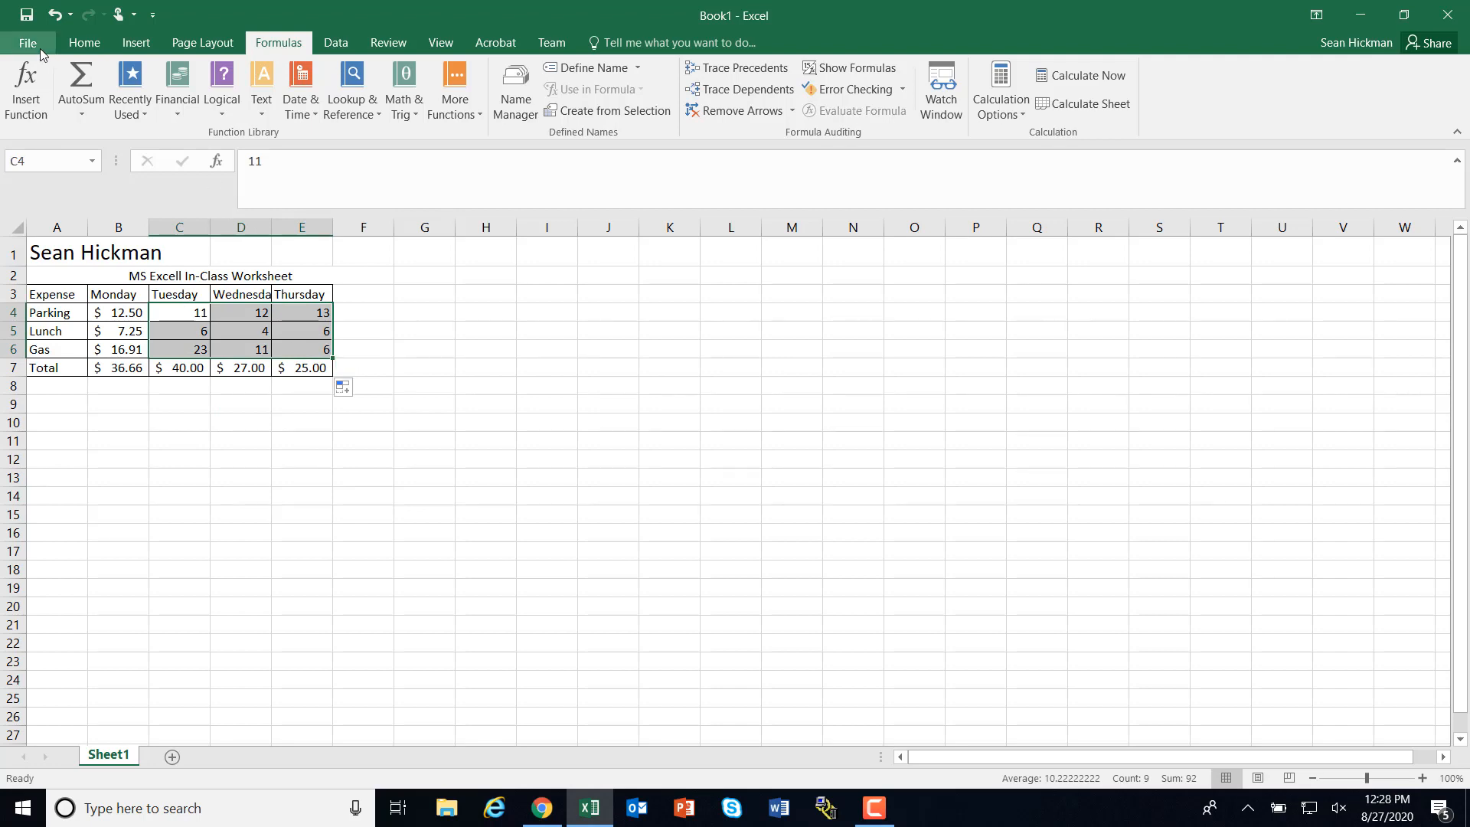
left_click(84, 44)
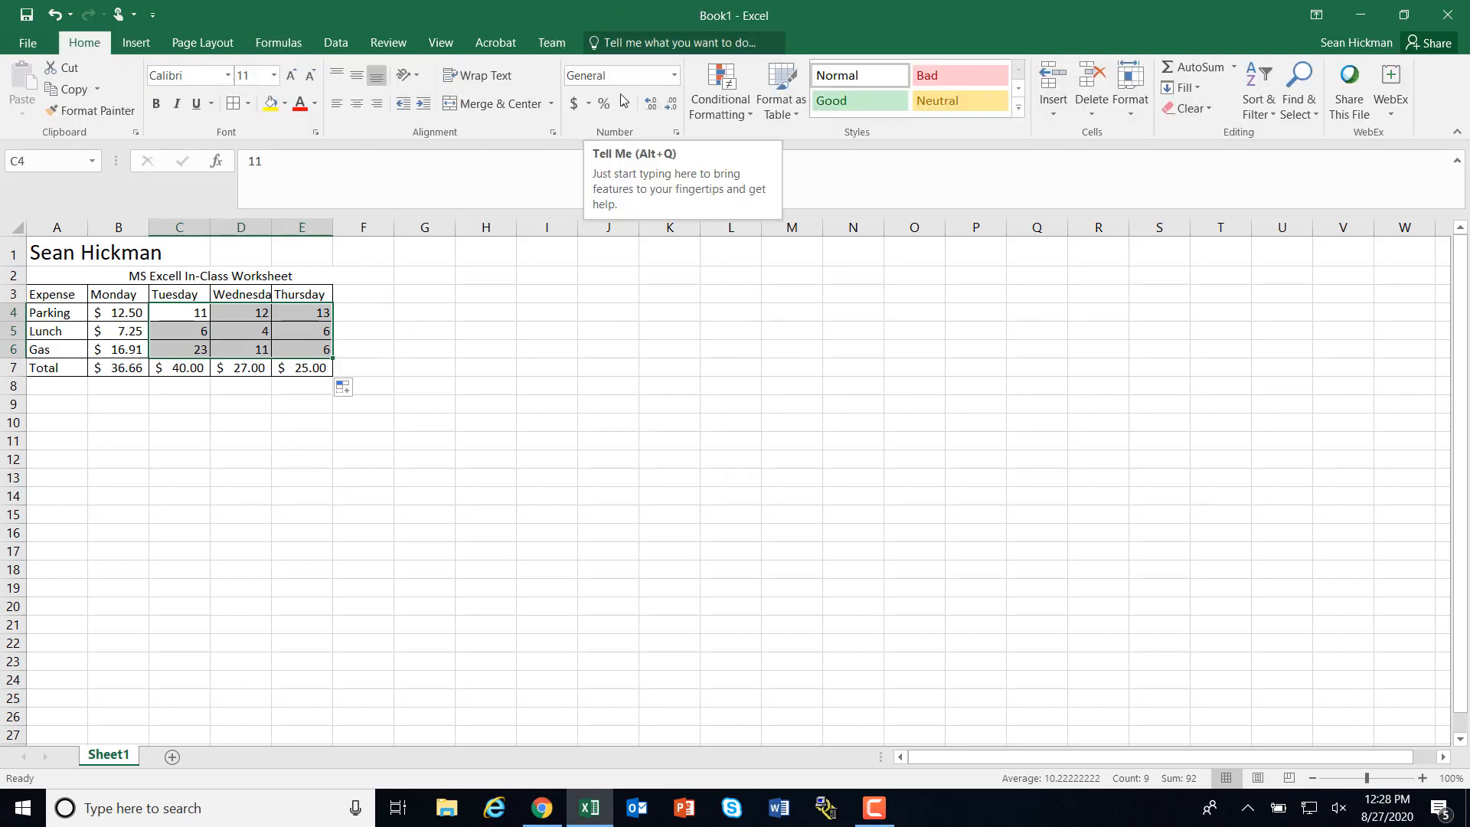
left_click(575, 104)
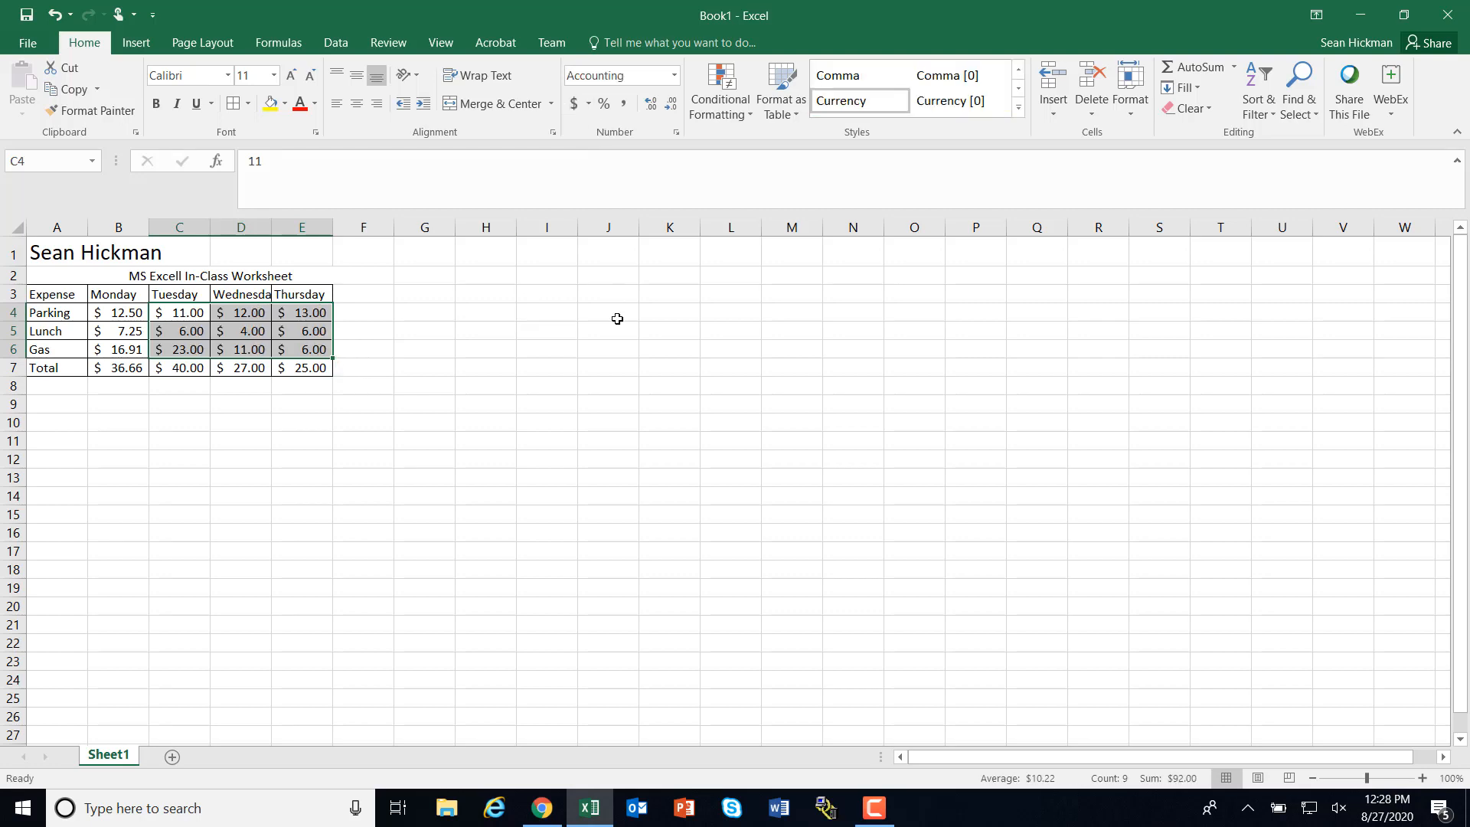
left_click(577, 390)
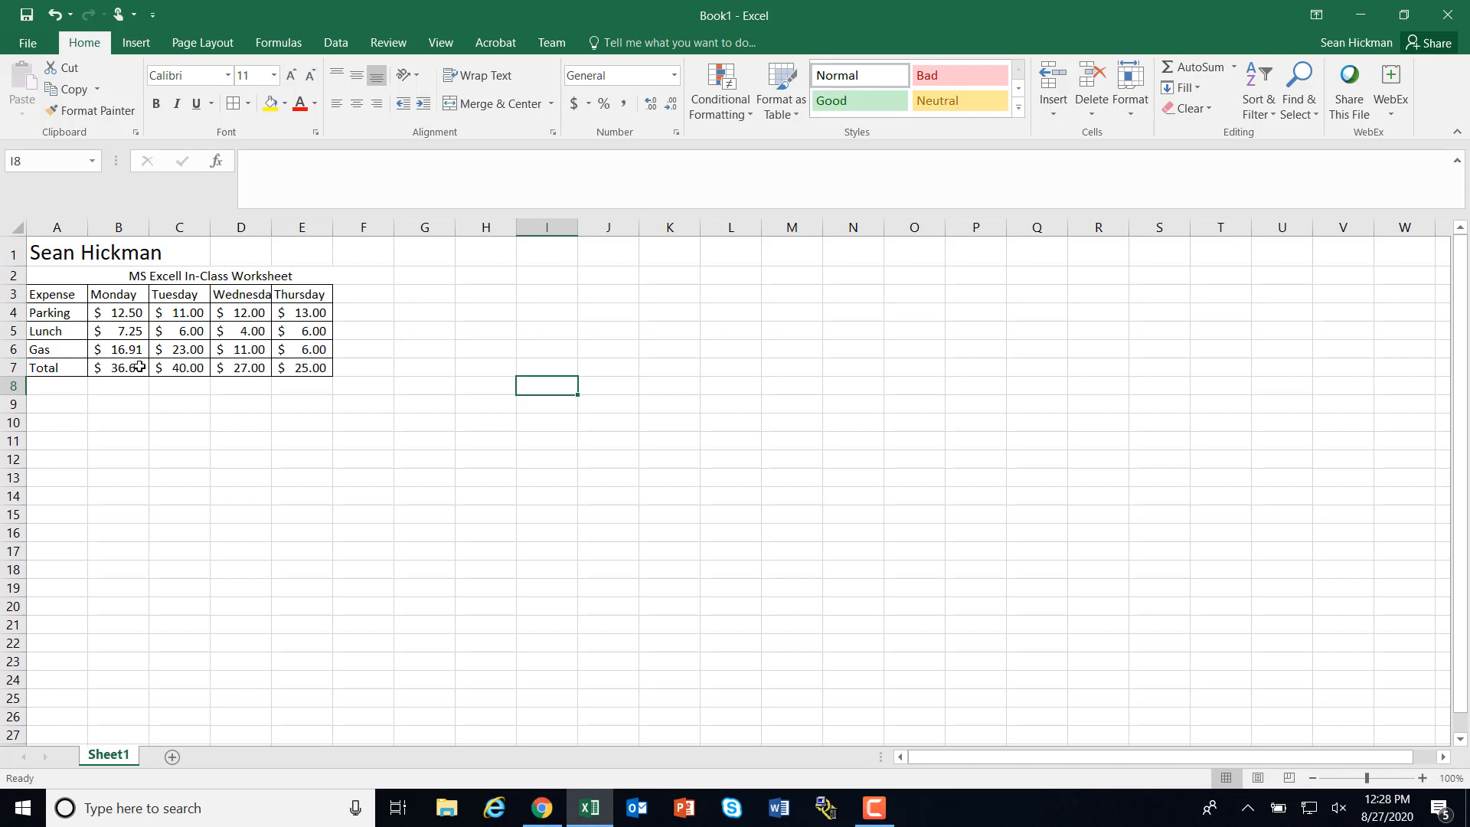
- AutoFit columns D, C, B and A so Wednesday shows fully and A widens
double_click(272, 227)
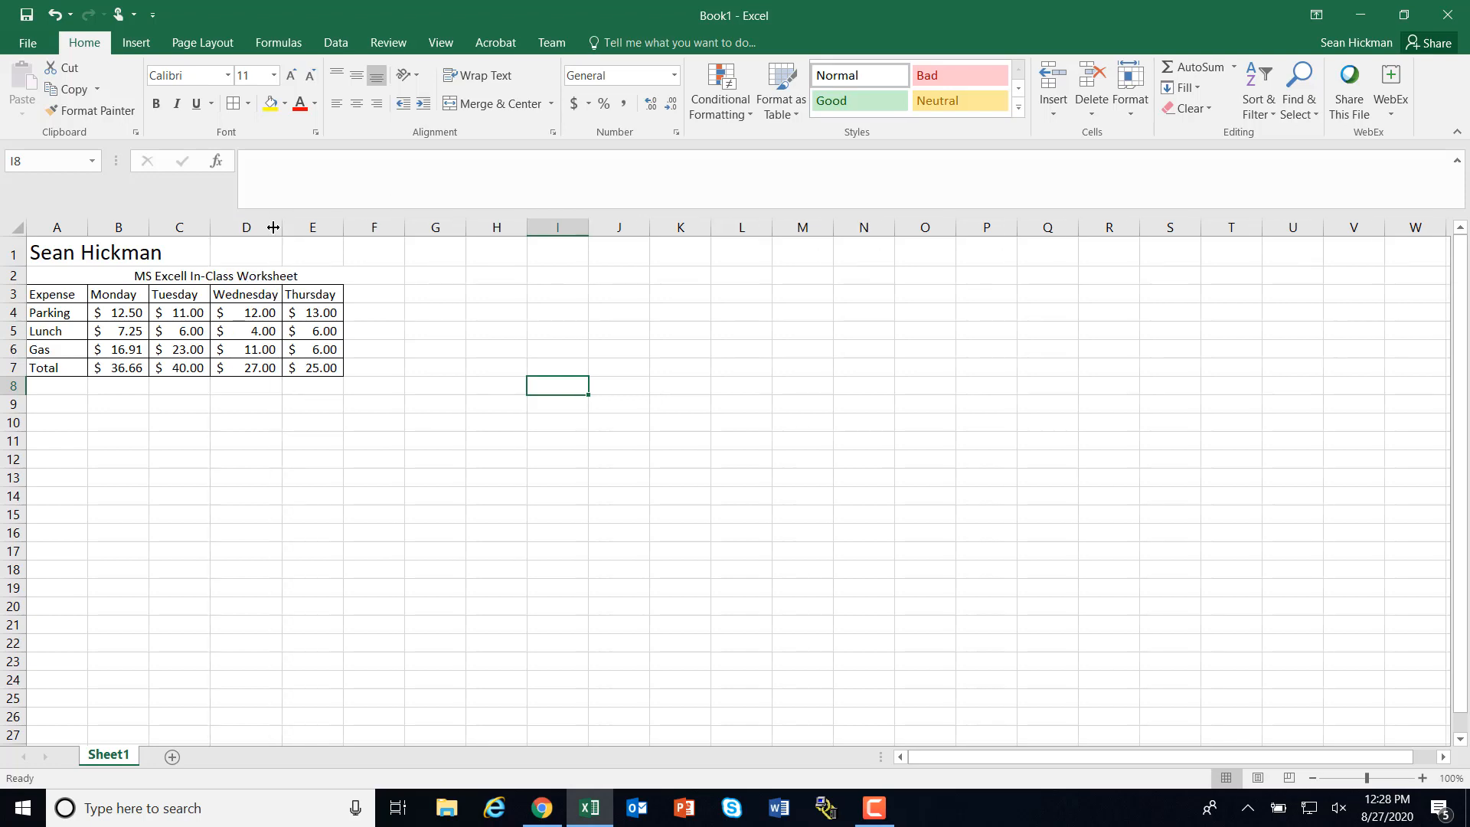
double_click(210, 228)
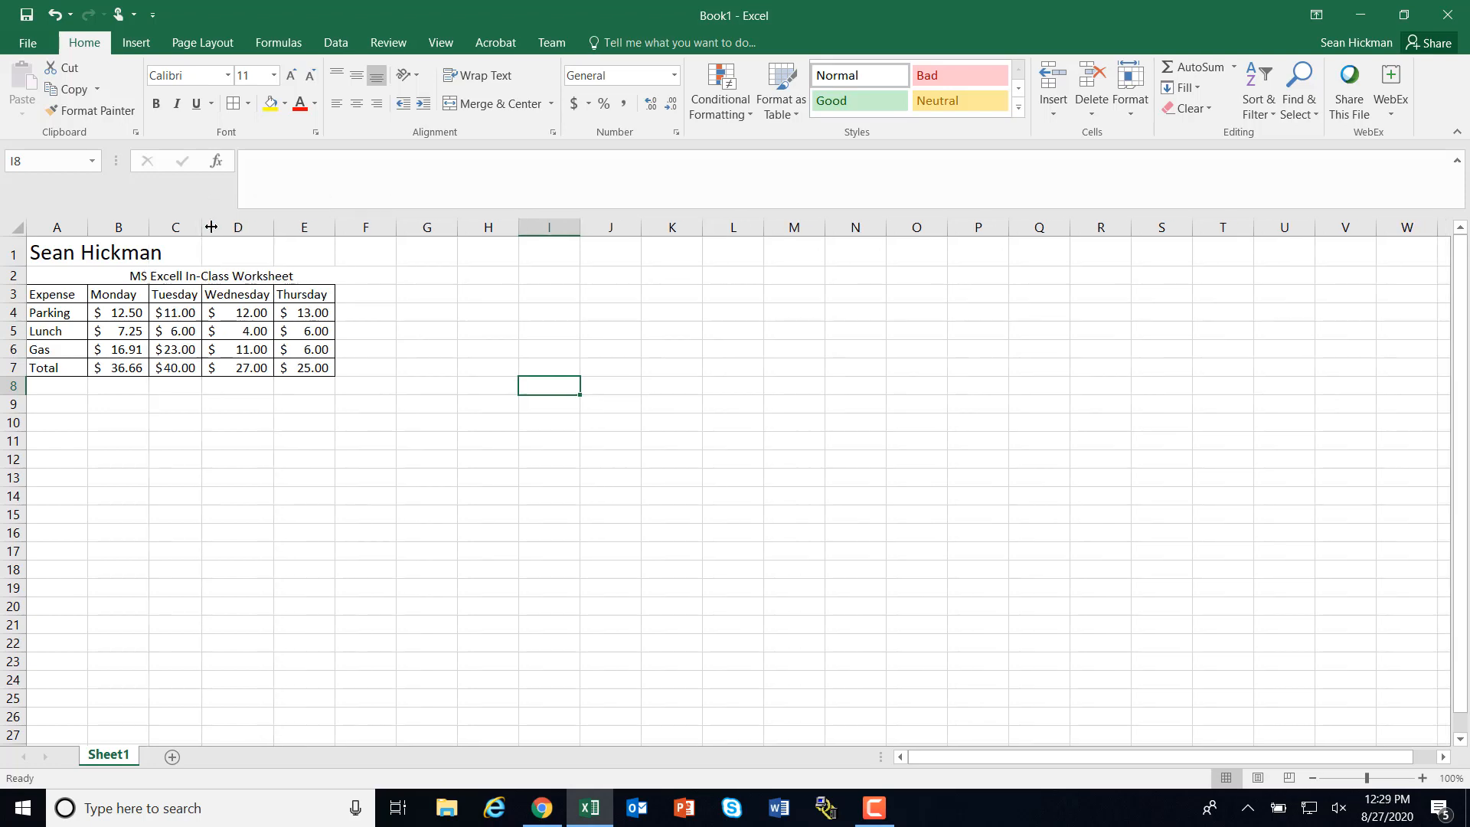
double_click(148, 228)
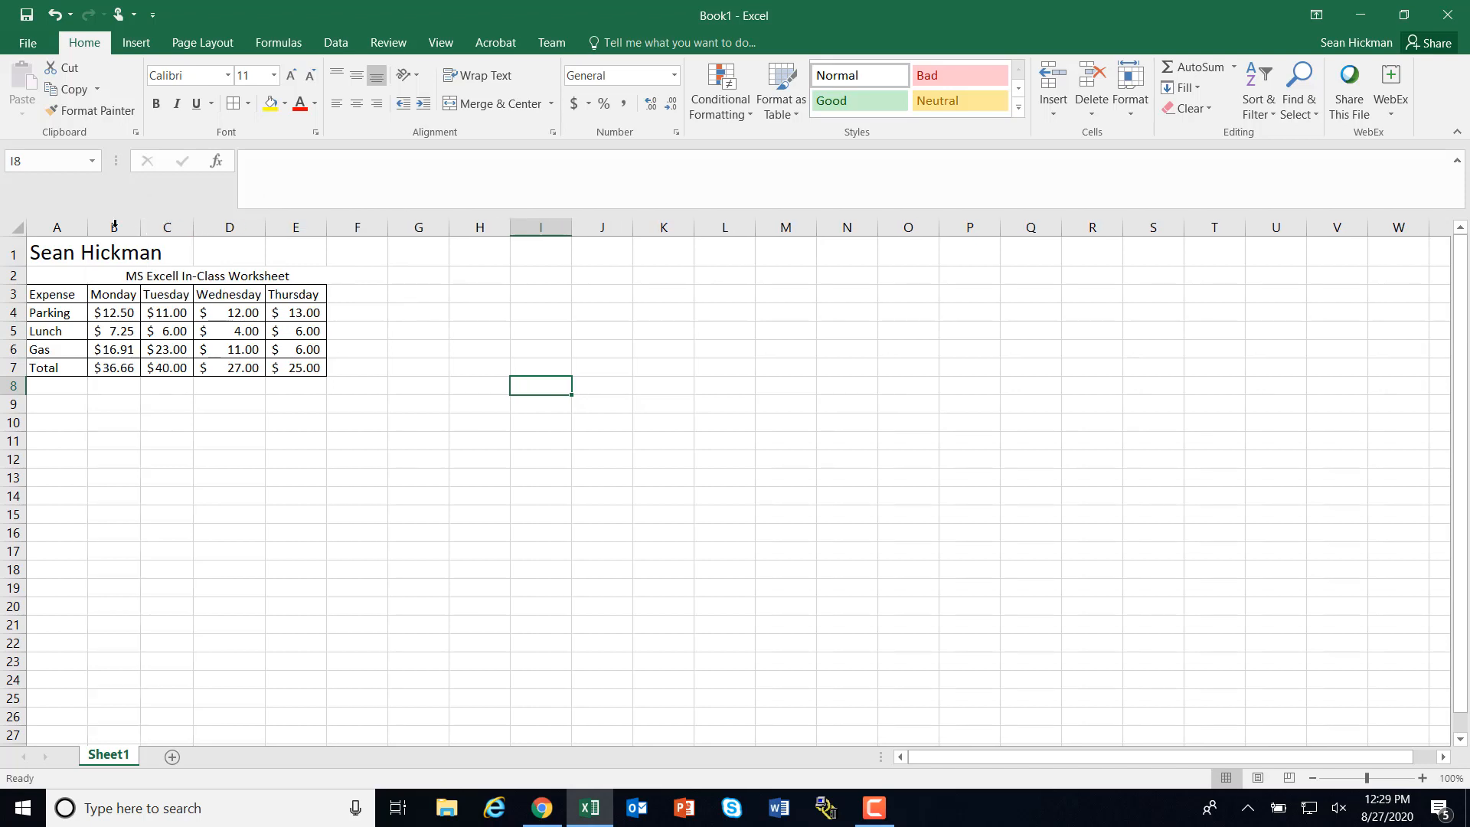
double_click(89, 222)
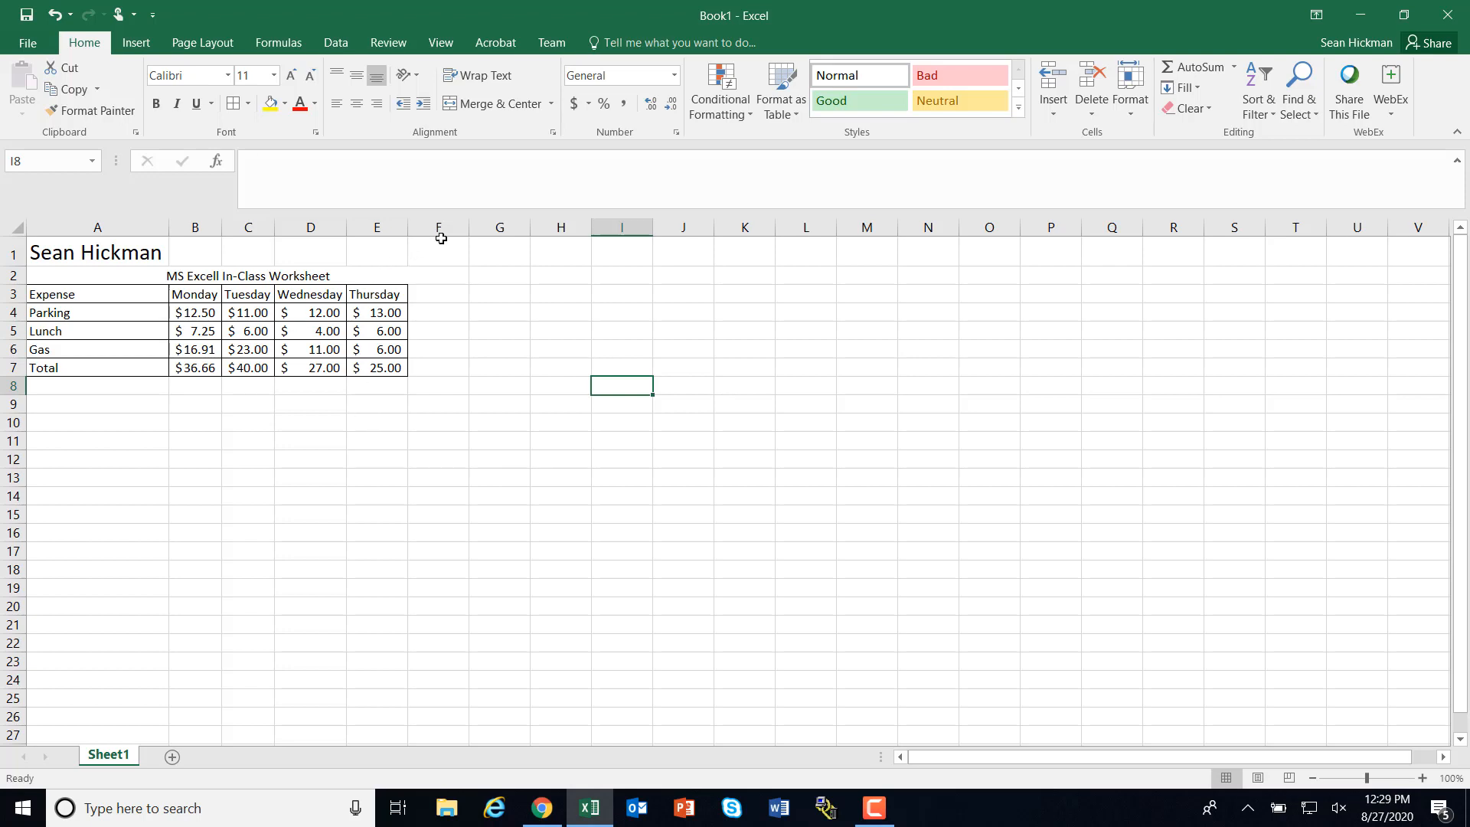
- Label F3 'Total' and AutoSum the Parking row into F4
left_click(442, 292)
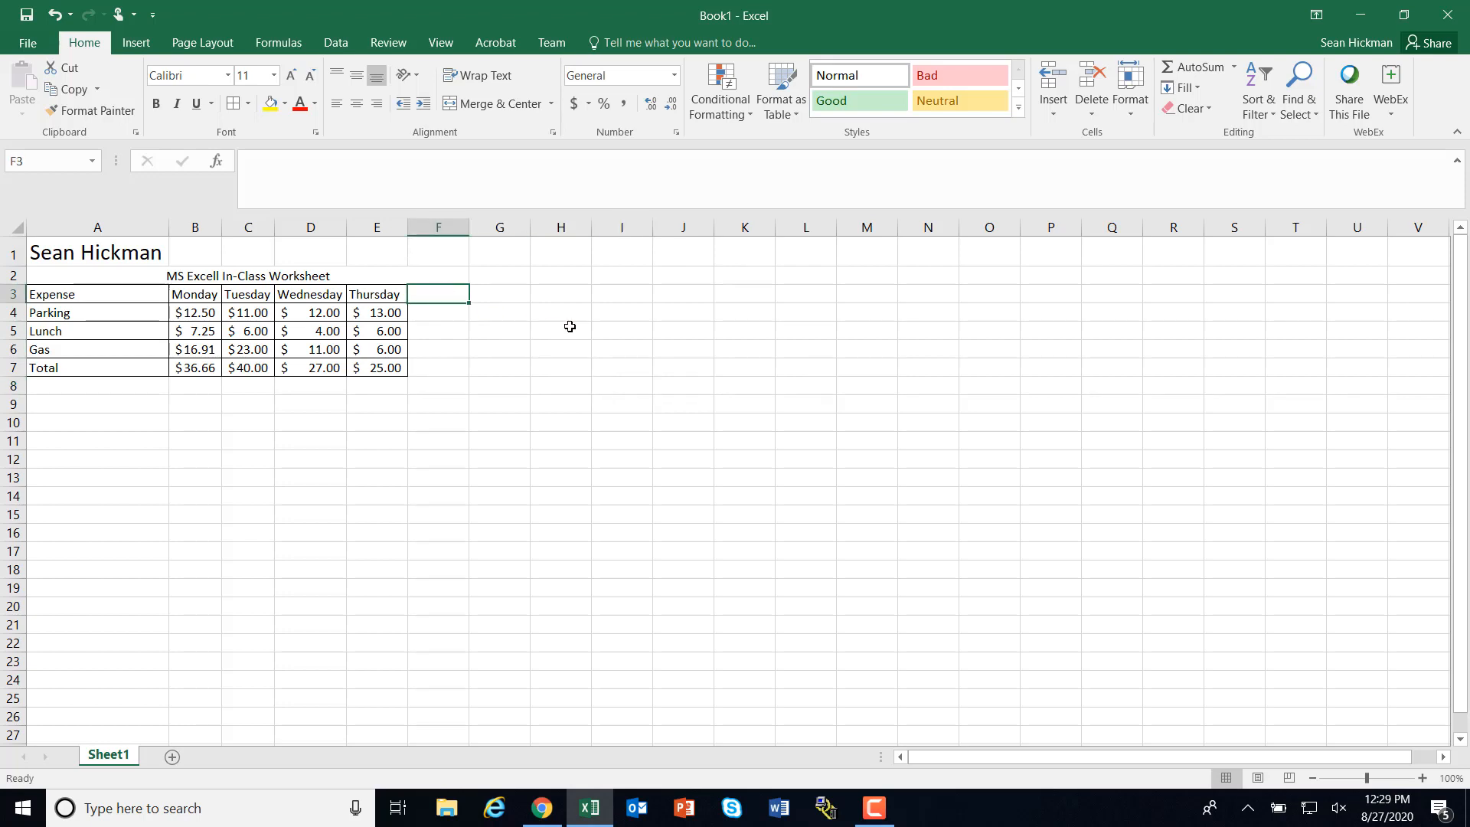
type("Tota")
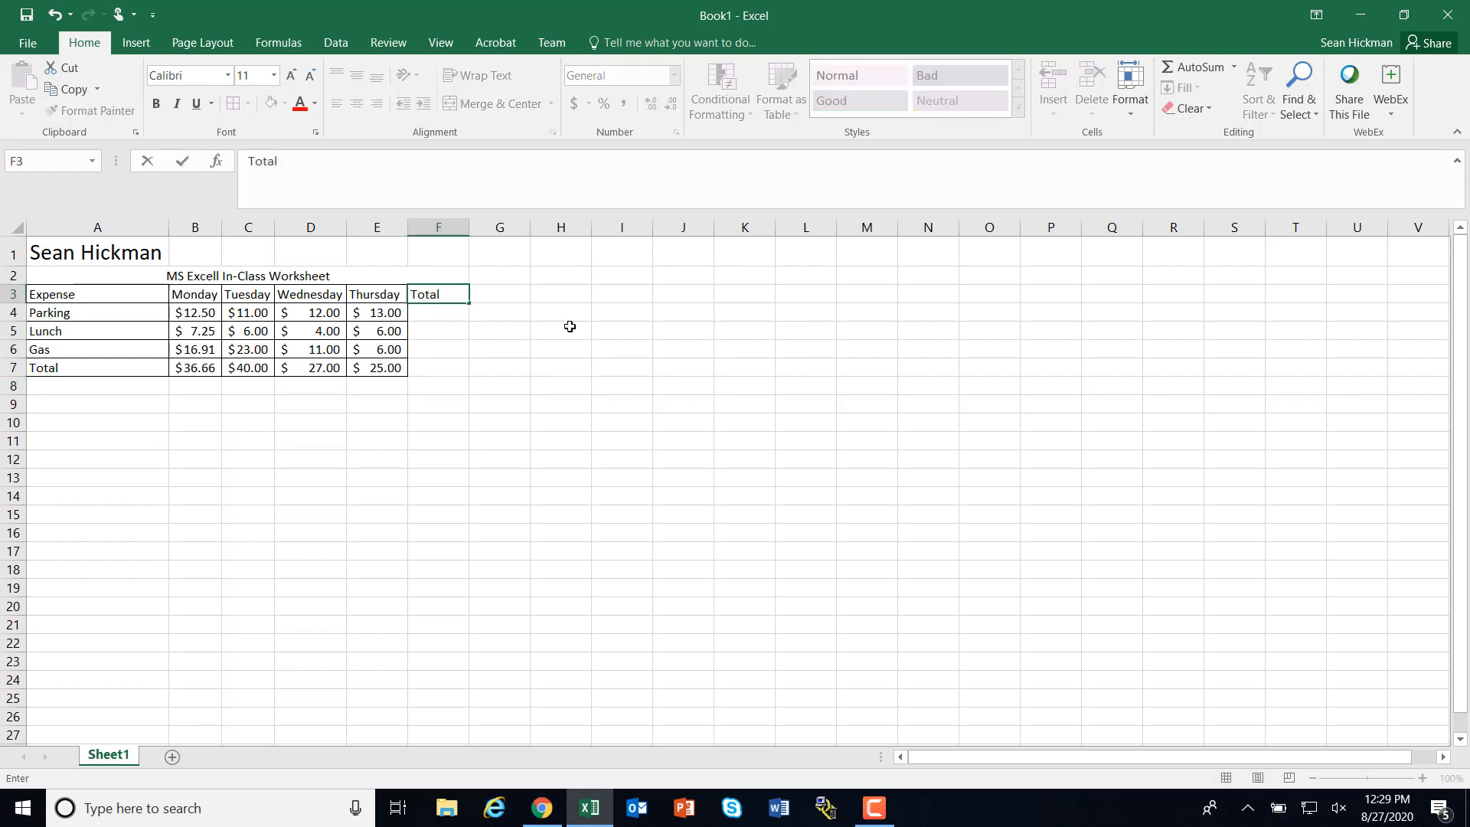
type("l")
left_click(631, 382)
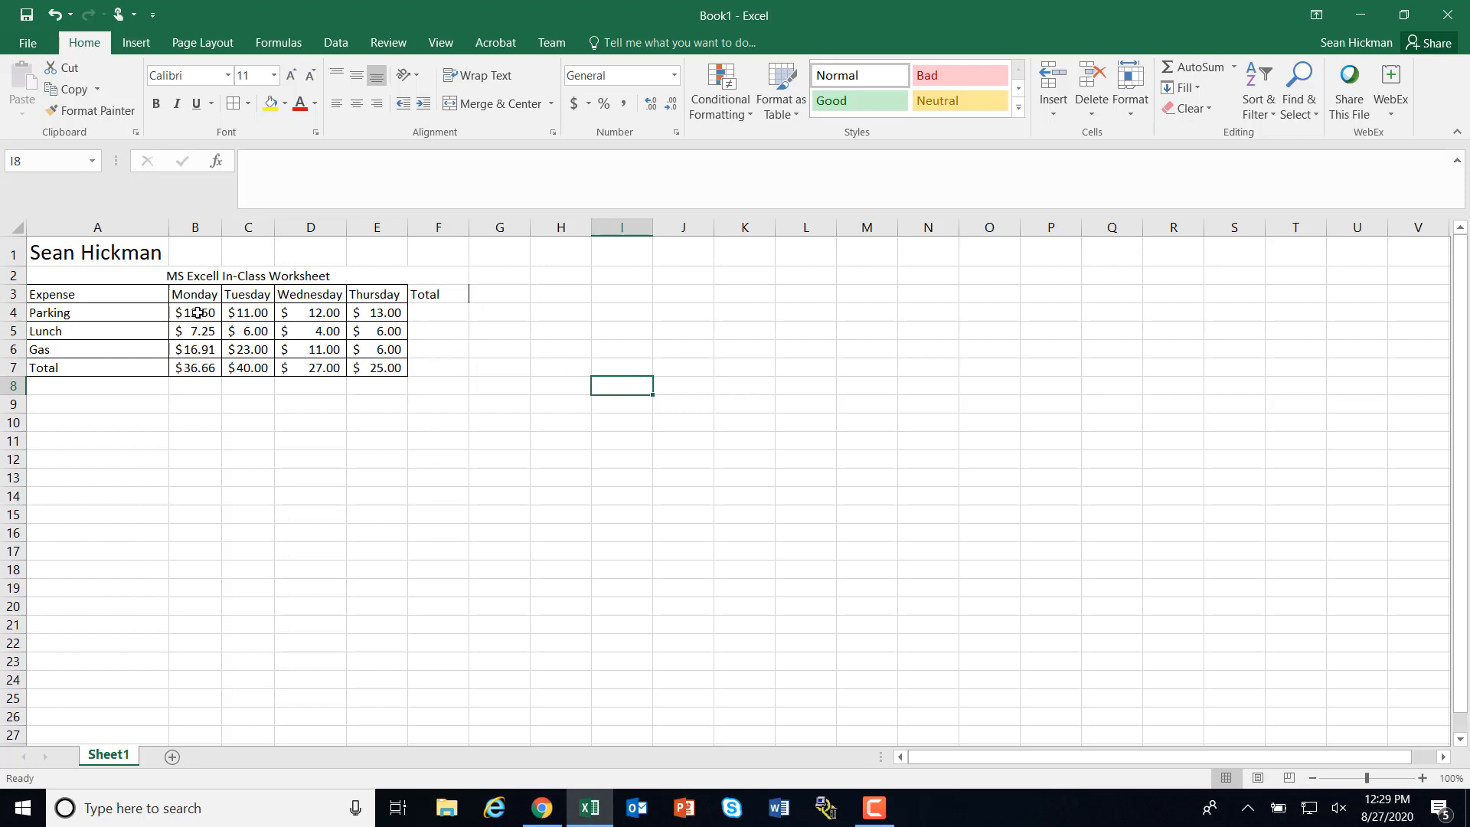
left_click(452, 315)
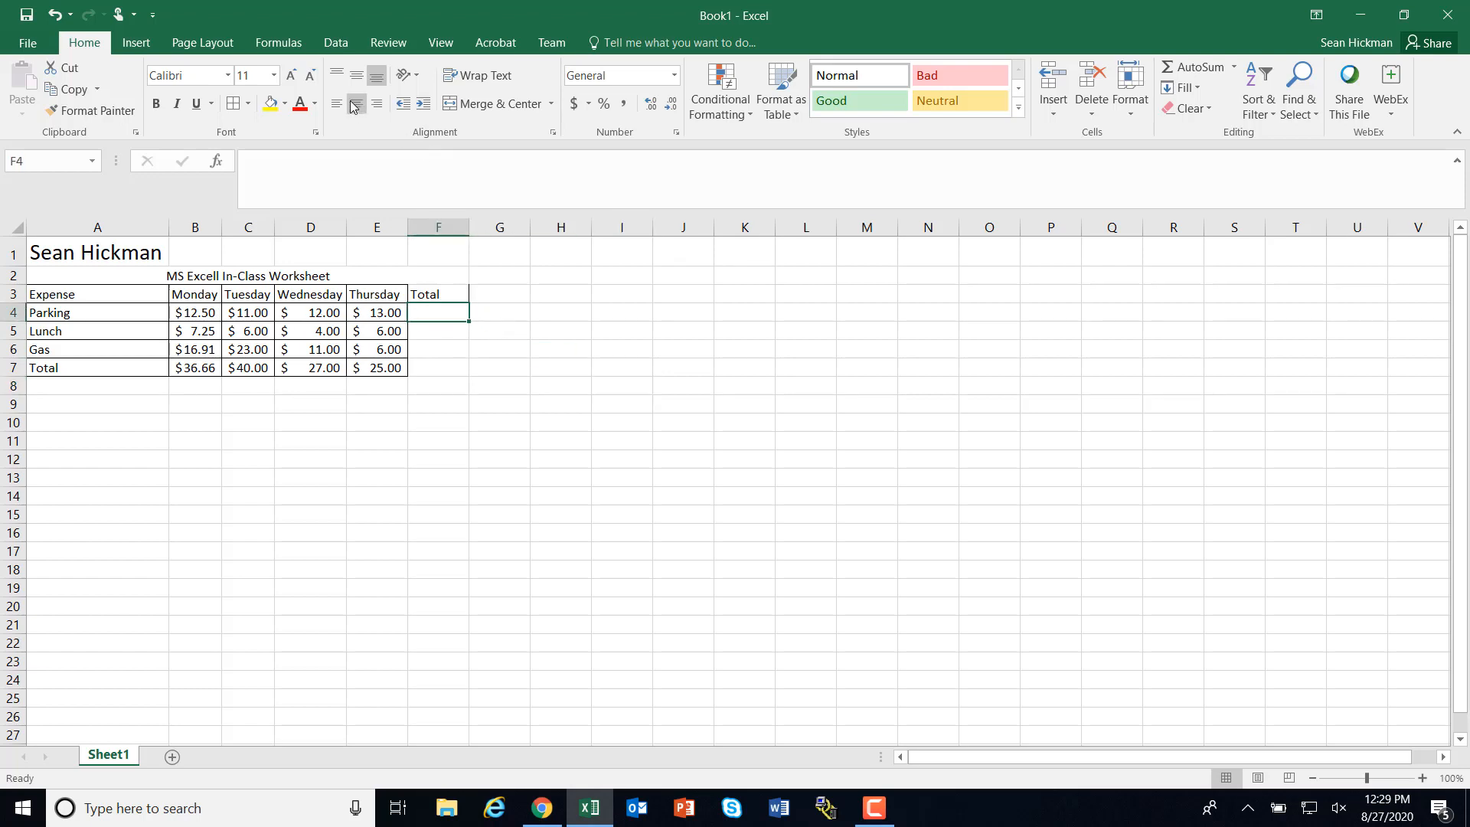
left_click(291, 52)
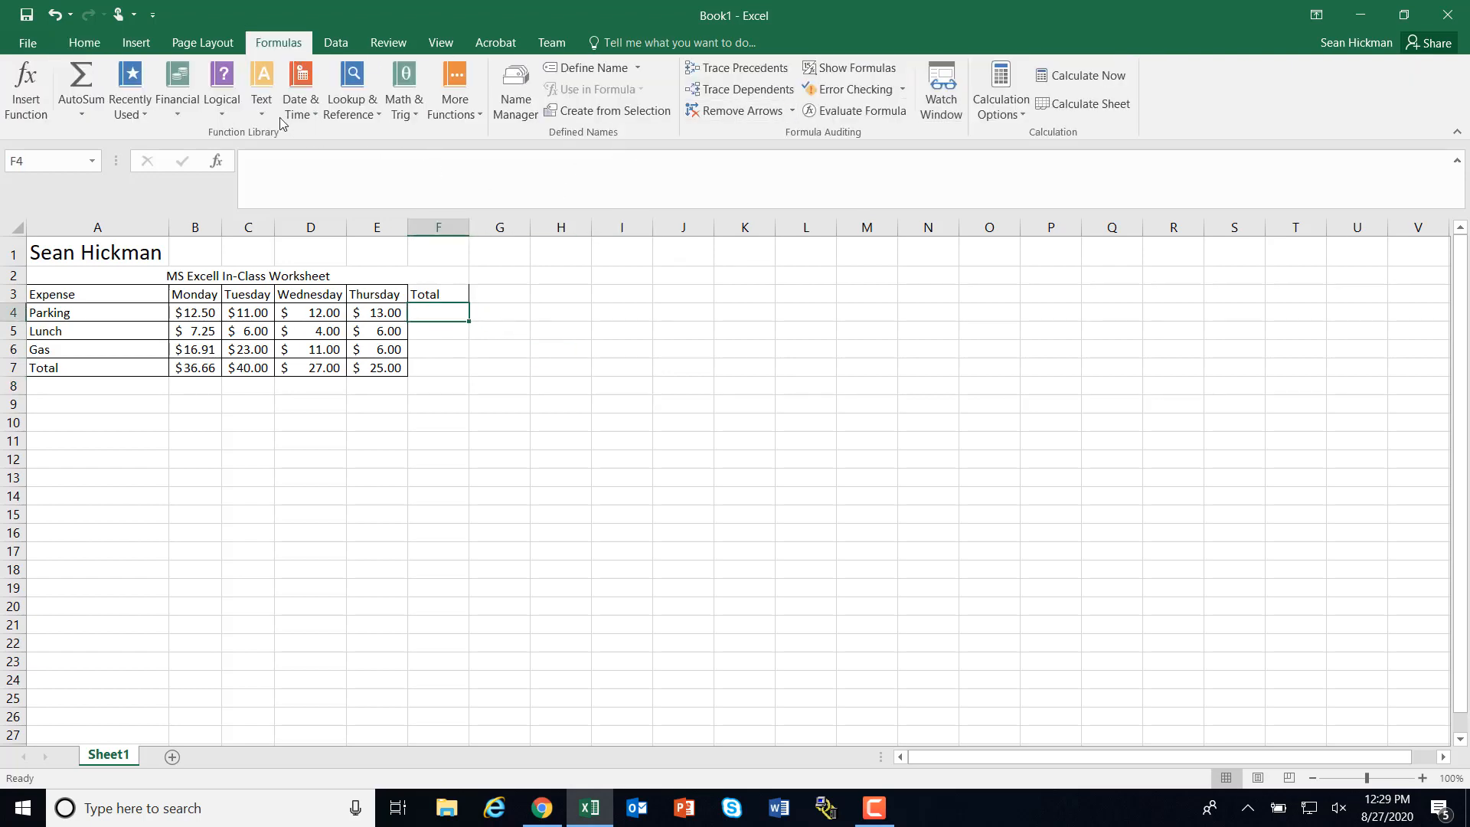
left_click(82, 123)
left_click(98, 139)
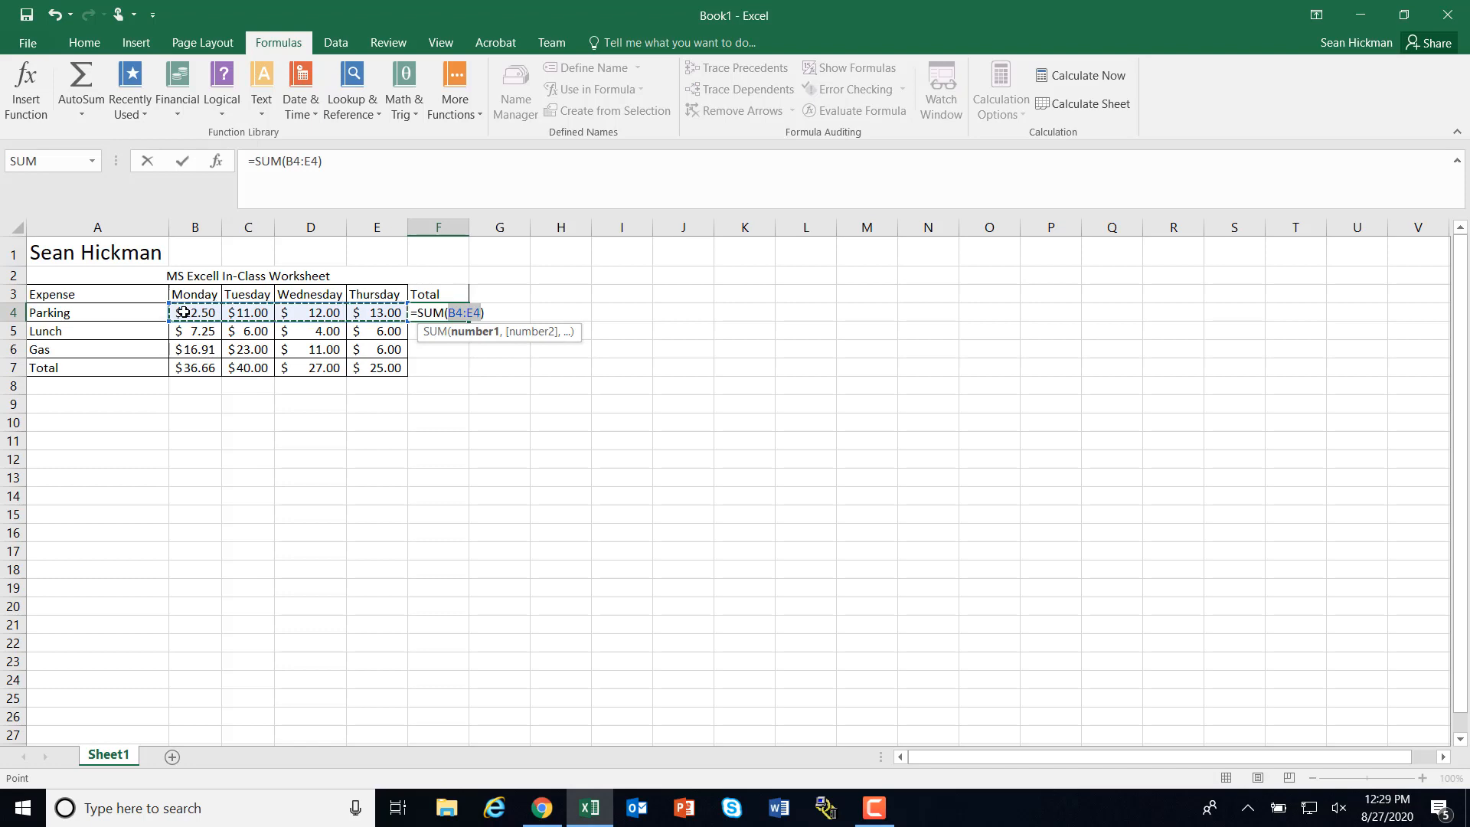
key("Return")
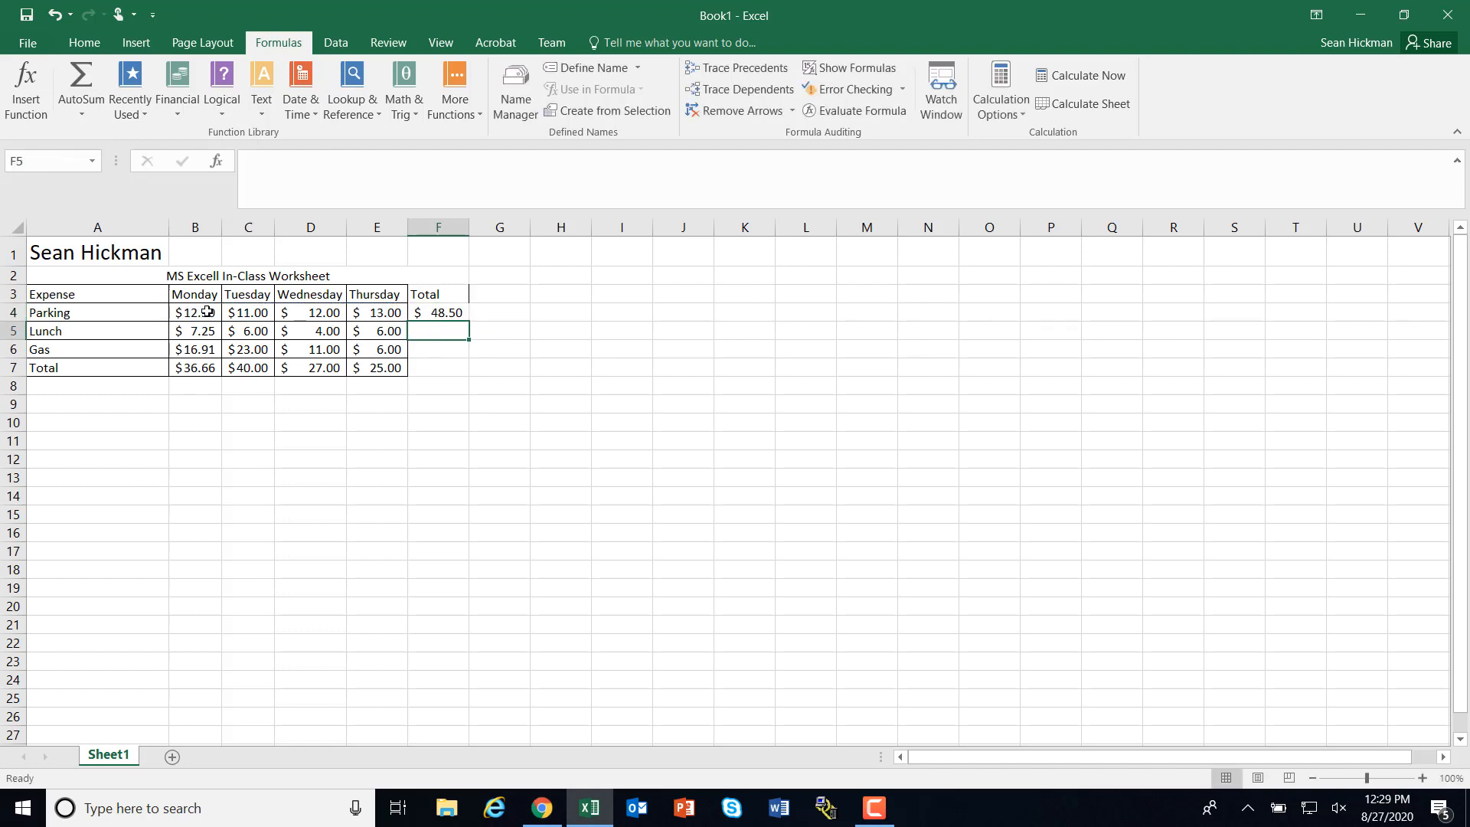
- Fill the row total formula down to F7 and apply All Borders to F3:F7
left_click(446, 313)
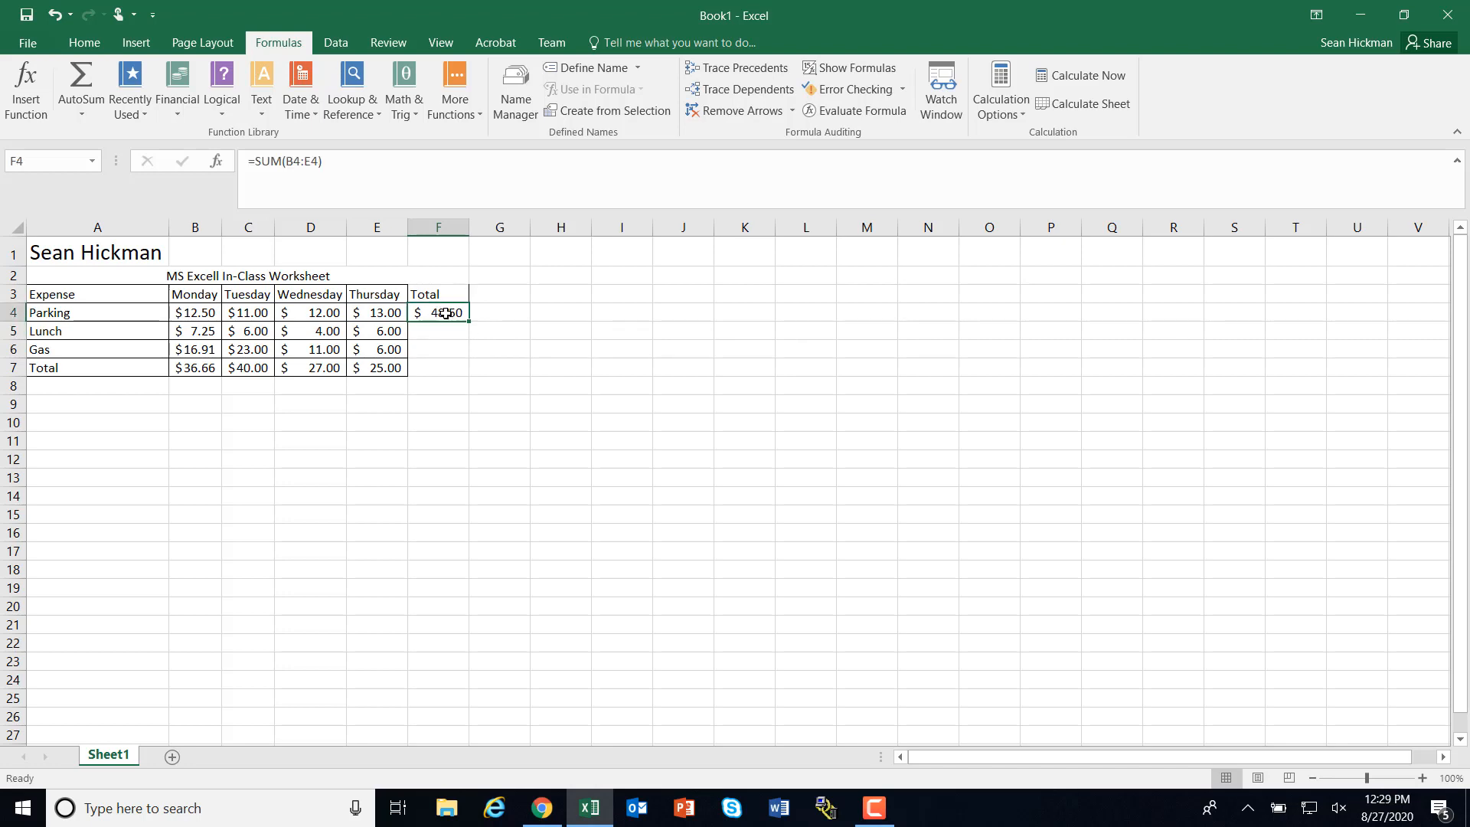
left_click_drag(470, 321, 471, 375)
left_click(515, 438)
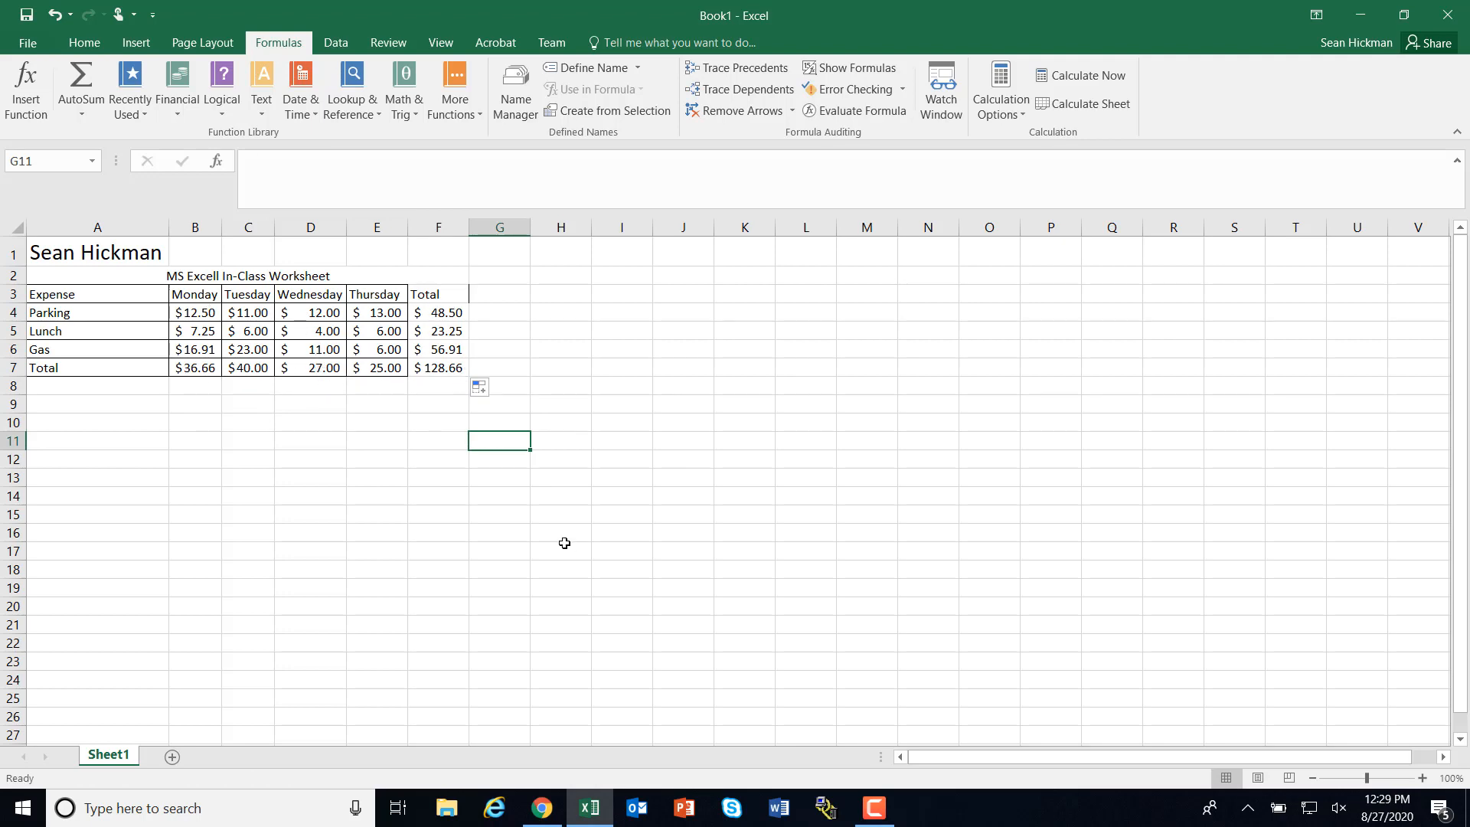
left_click_drag(445, 303, 447, 368)
left_click(90, 48)
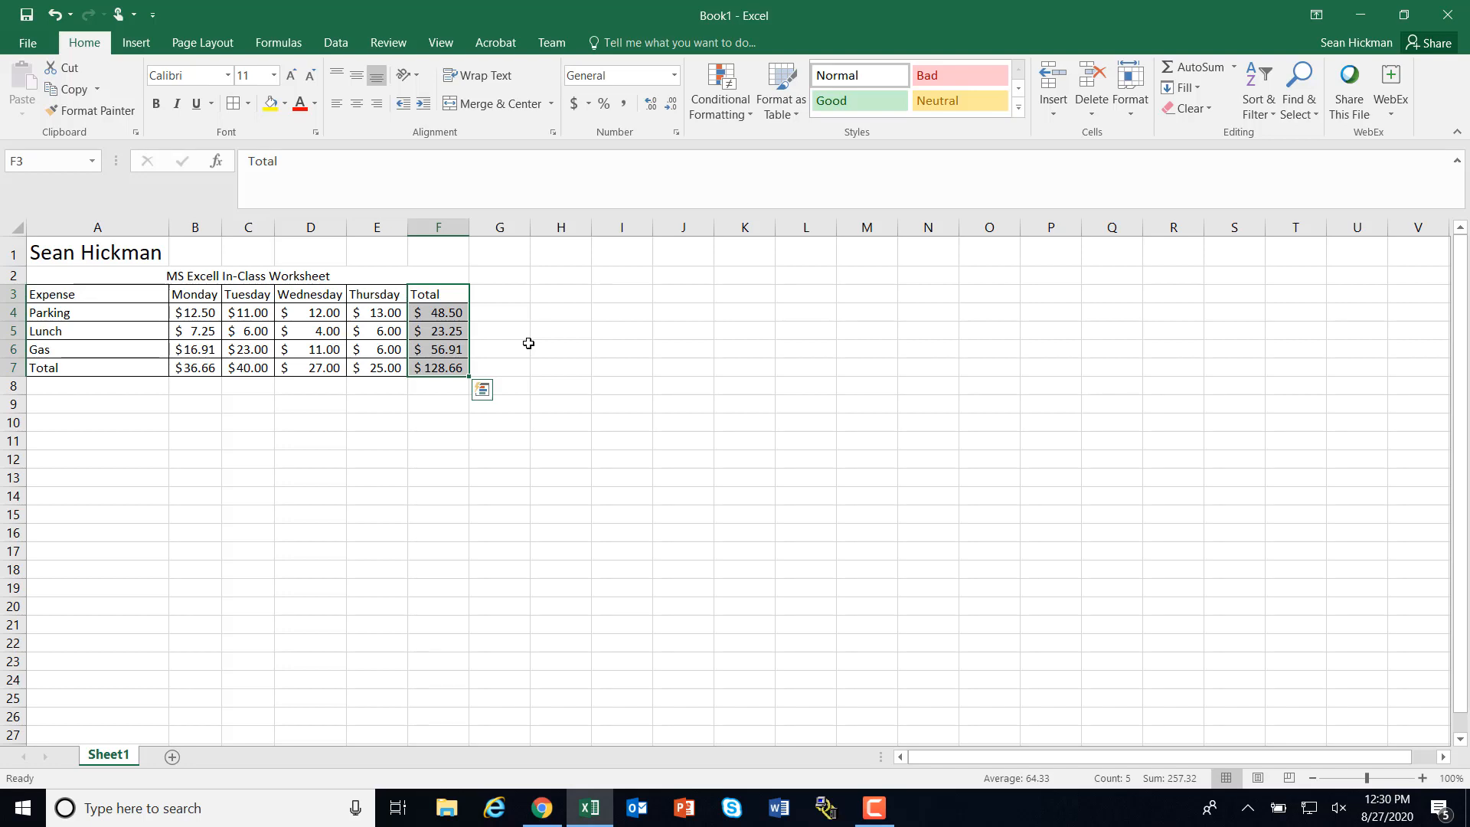
left_click(596, 400)
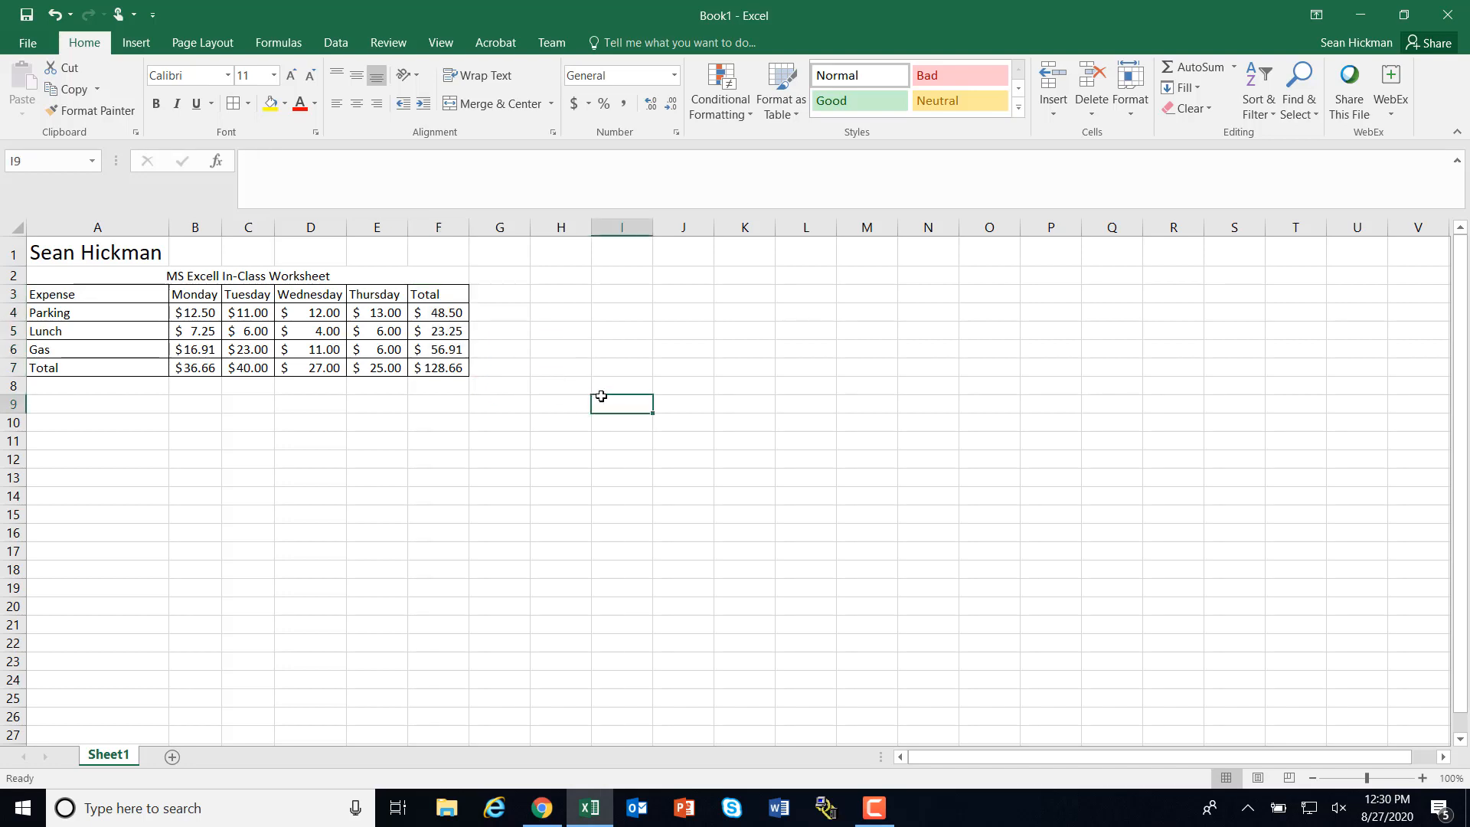
- Type the heading 'Average' in G3
left_click(498, 306)
left_click(504, 298)
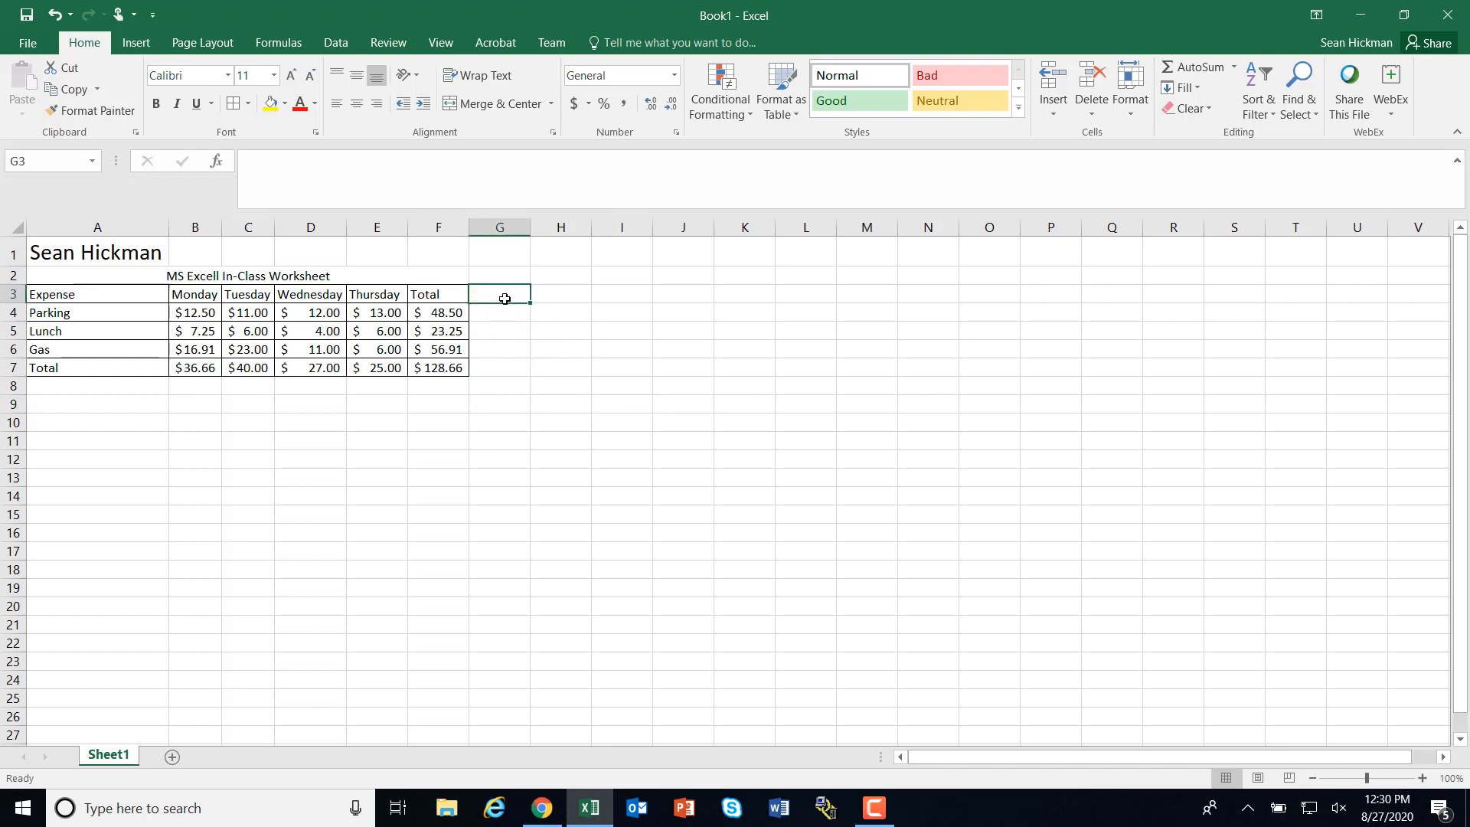
type("Averag")
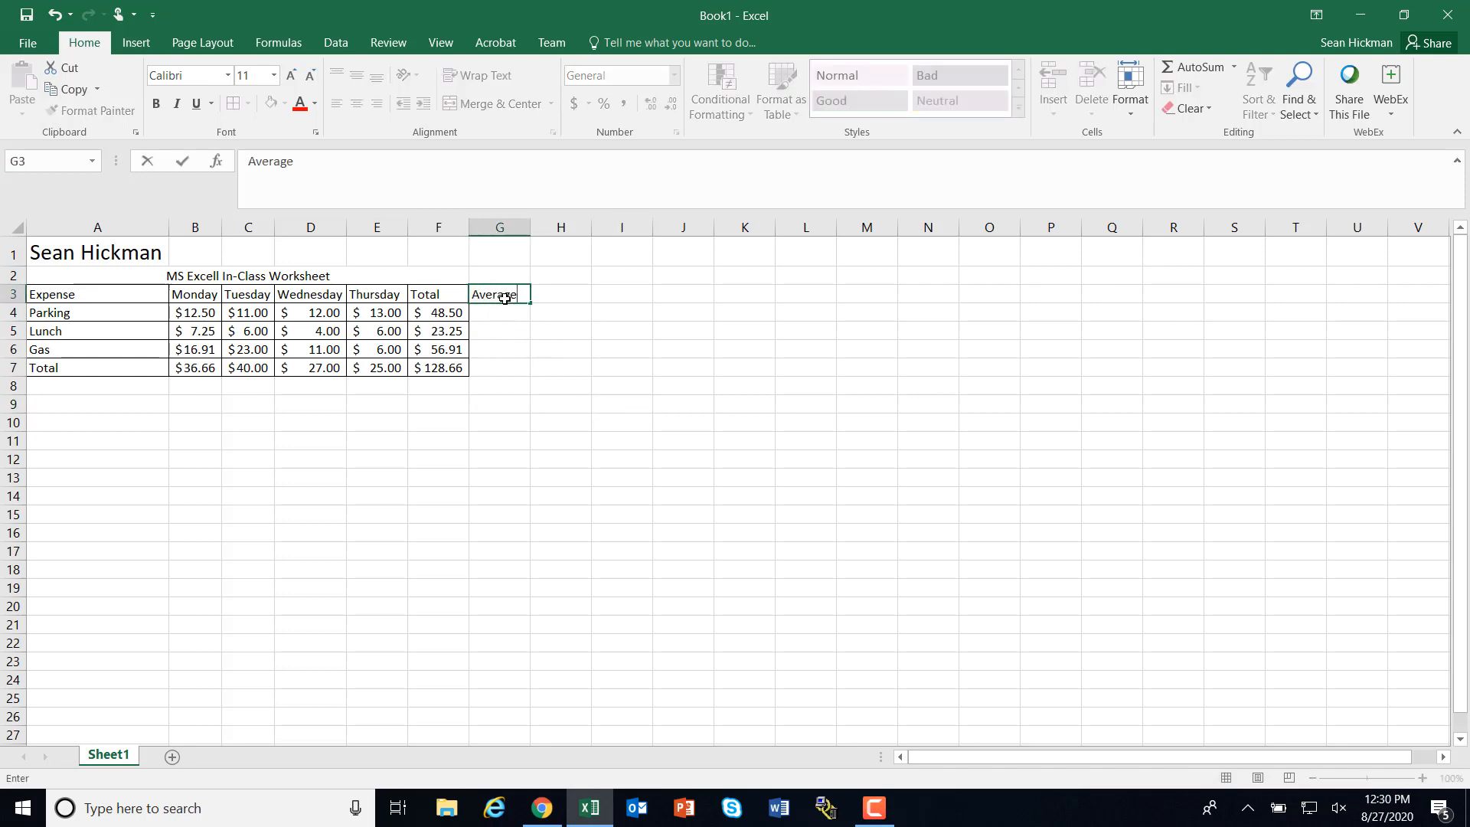
type("e")
left_click(580, 349)
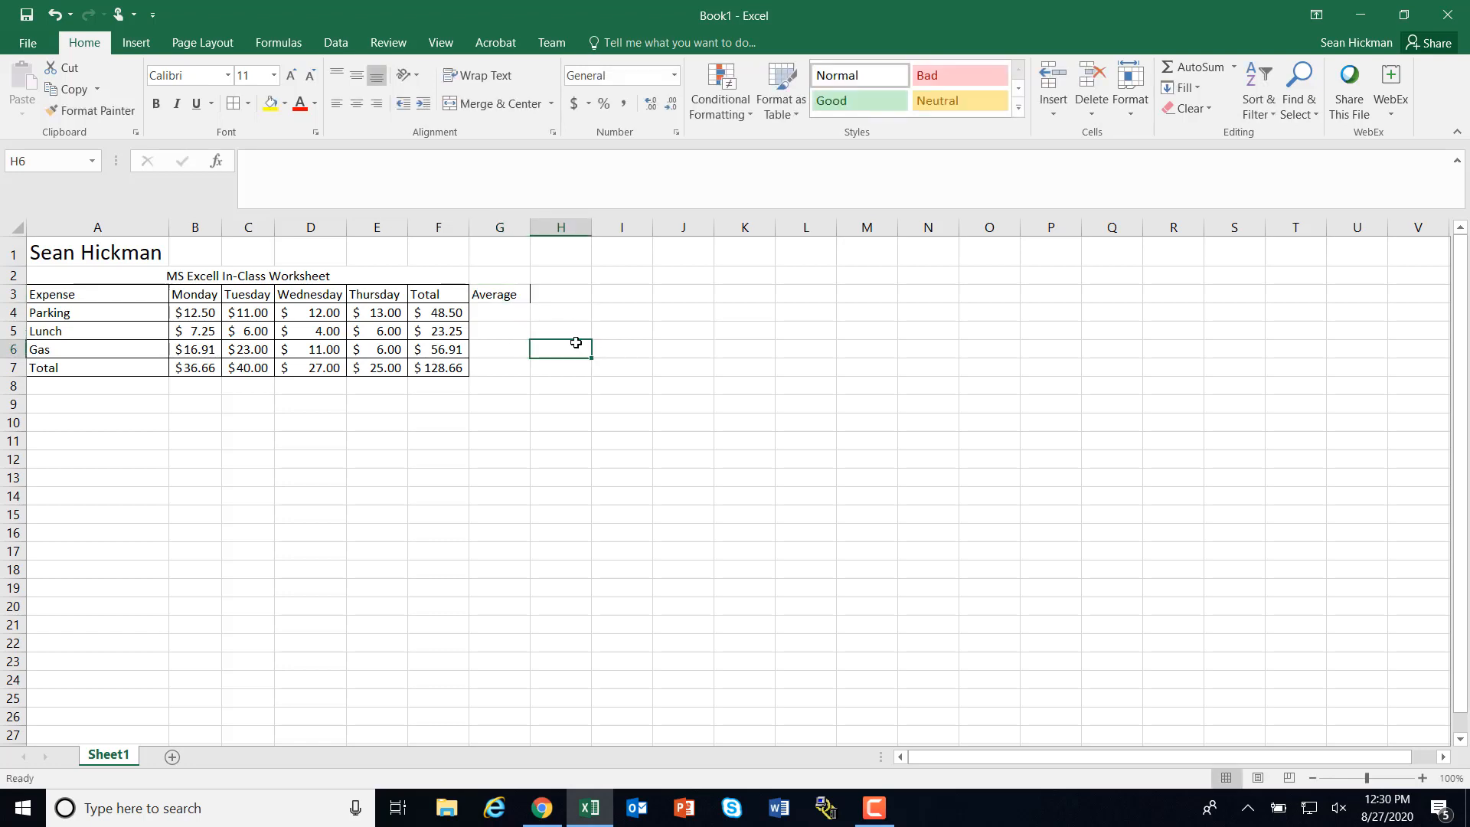
- Insert an AutoSum Average in G4 covering B4:E4, Monday–Thursday Parking only
left_click(503, 314)
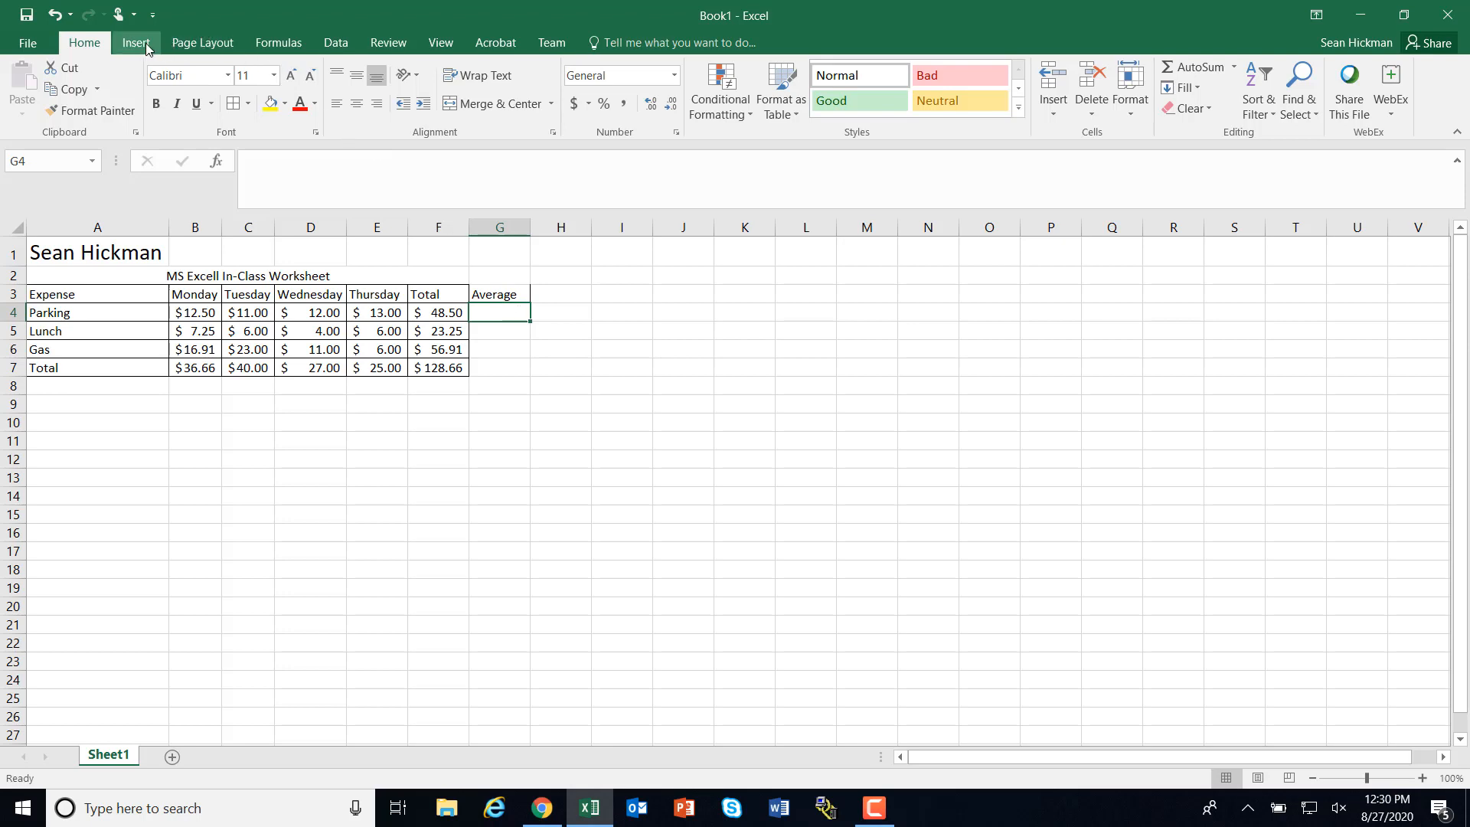
left_click(279, 43)
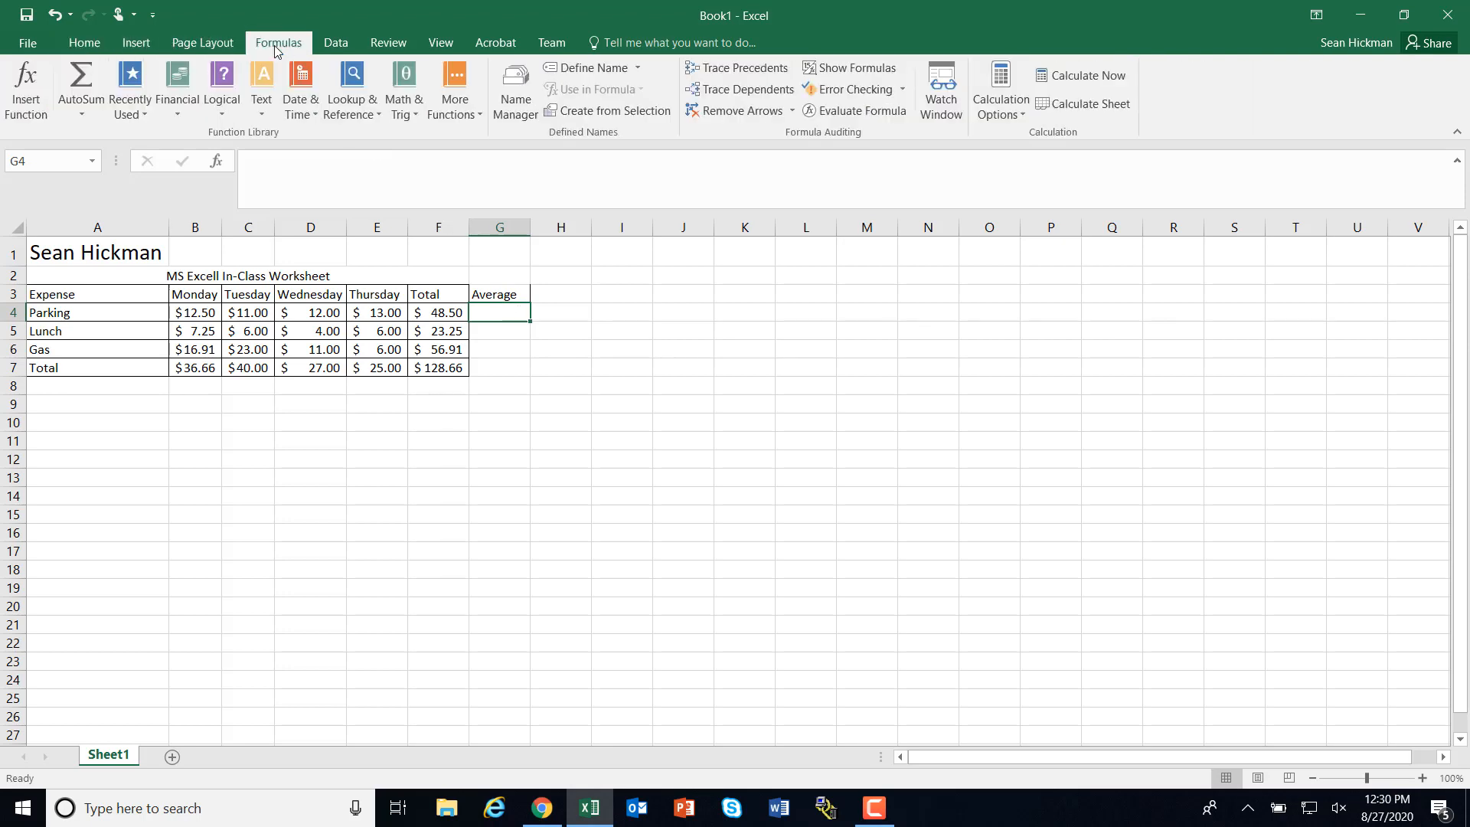
left_click(81, 115)
left_click(104, 155)
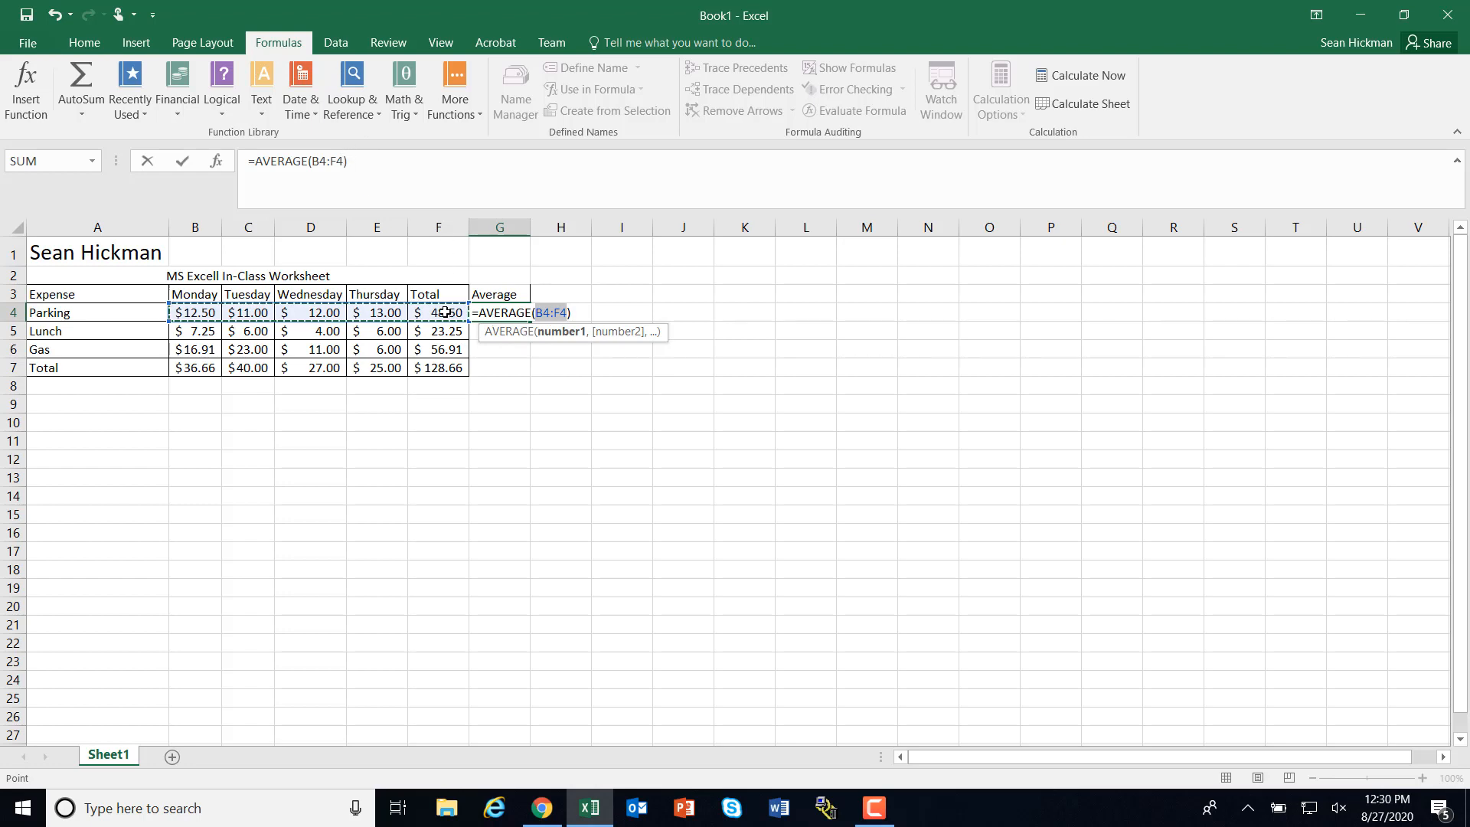
left_click(337, 163)
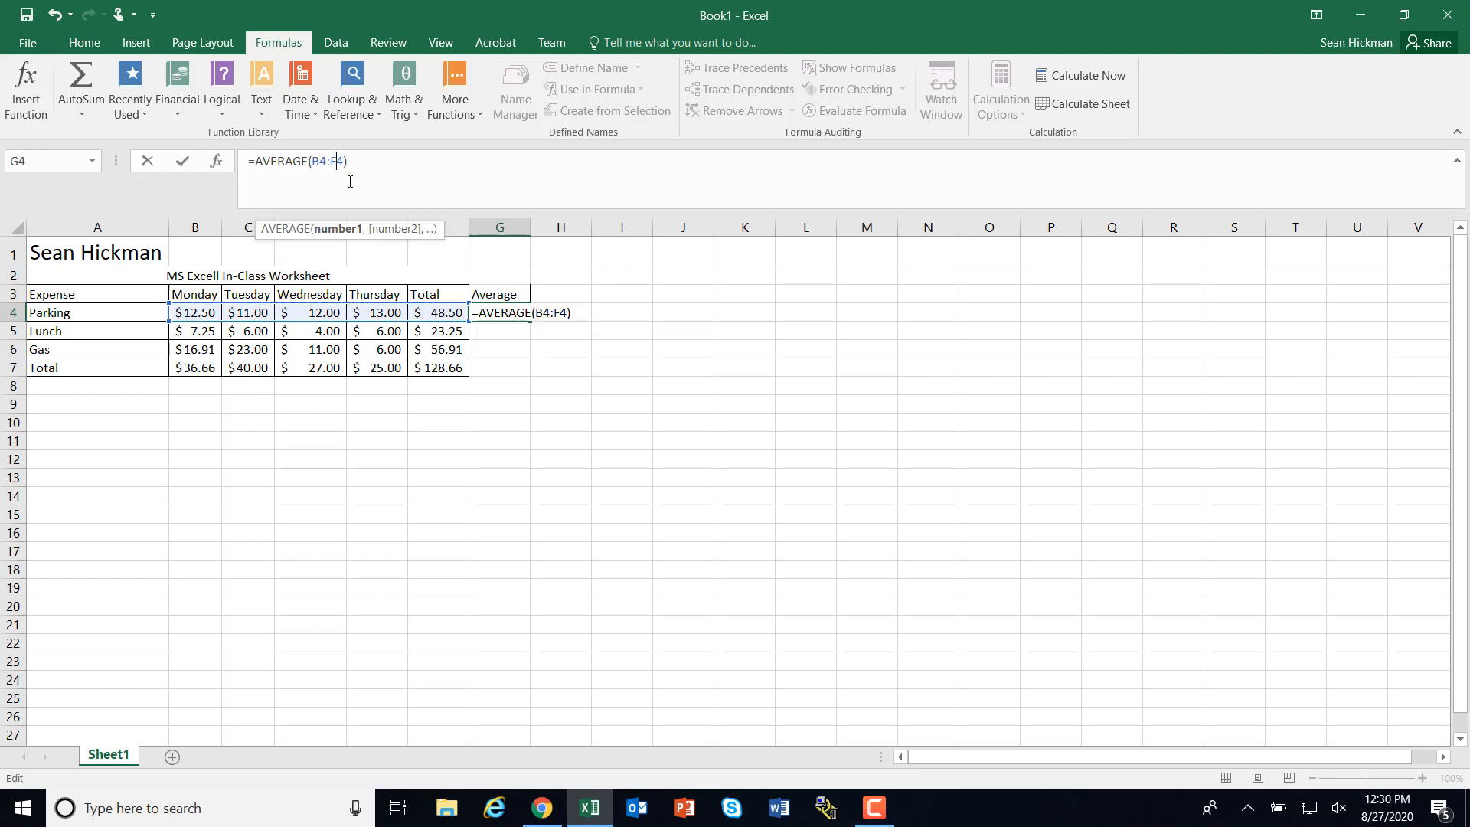
key("BackSpace")
type("E")
key("Return")
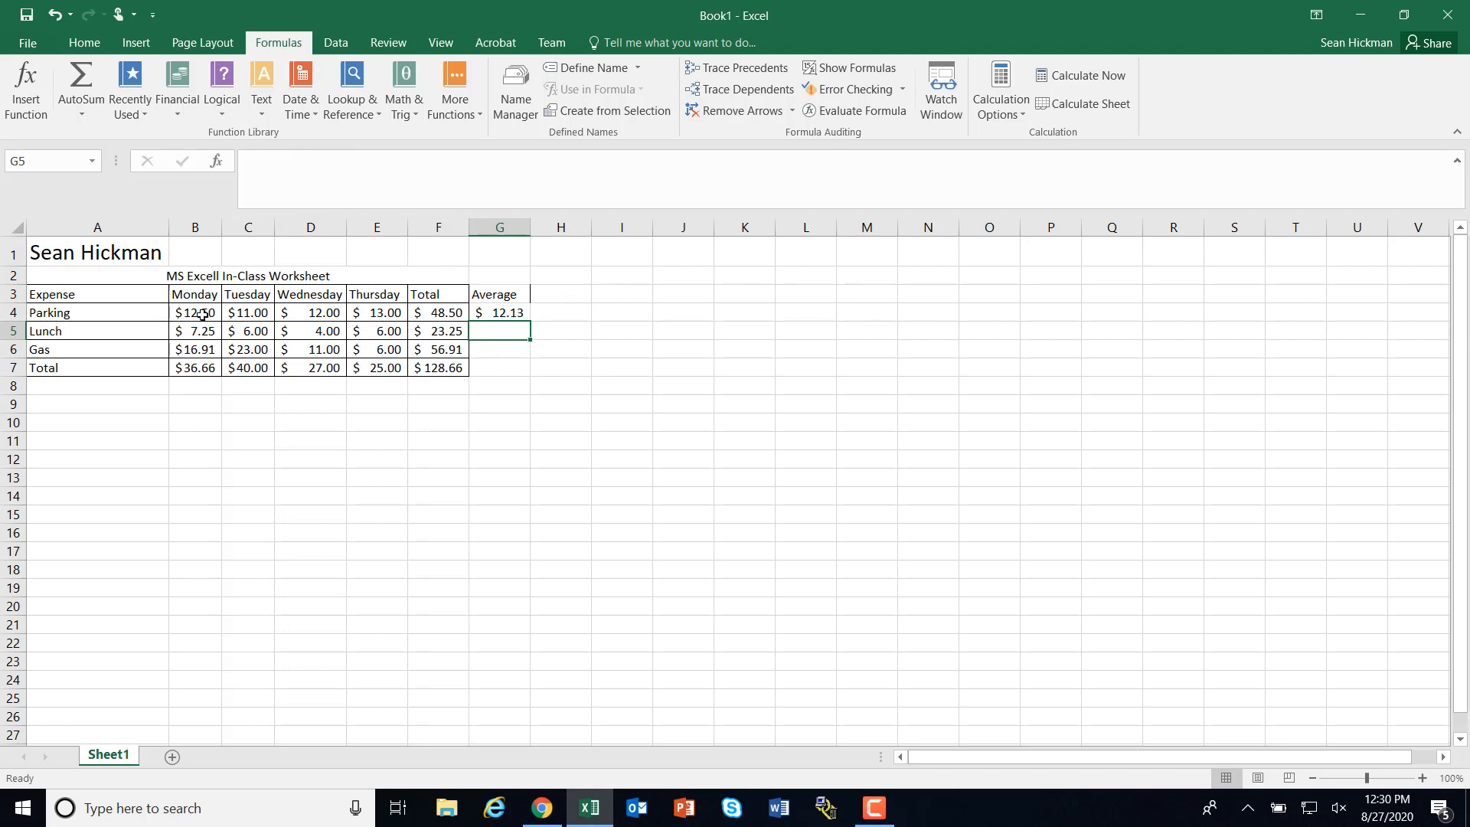
- Fill the average formula down to G7 and select G3:G7
left_click(551, 360)
left_click(509, 314)
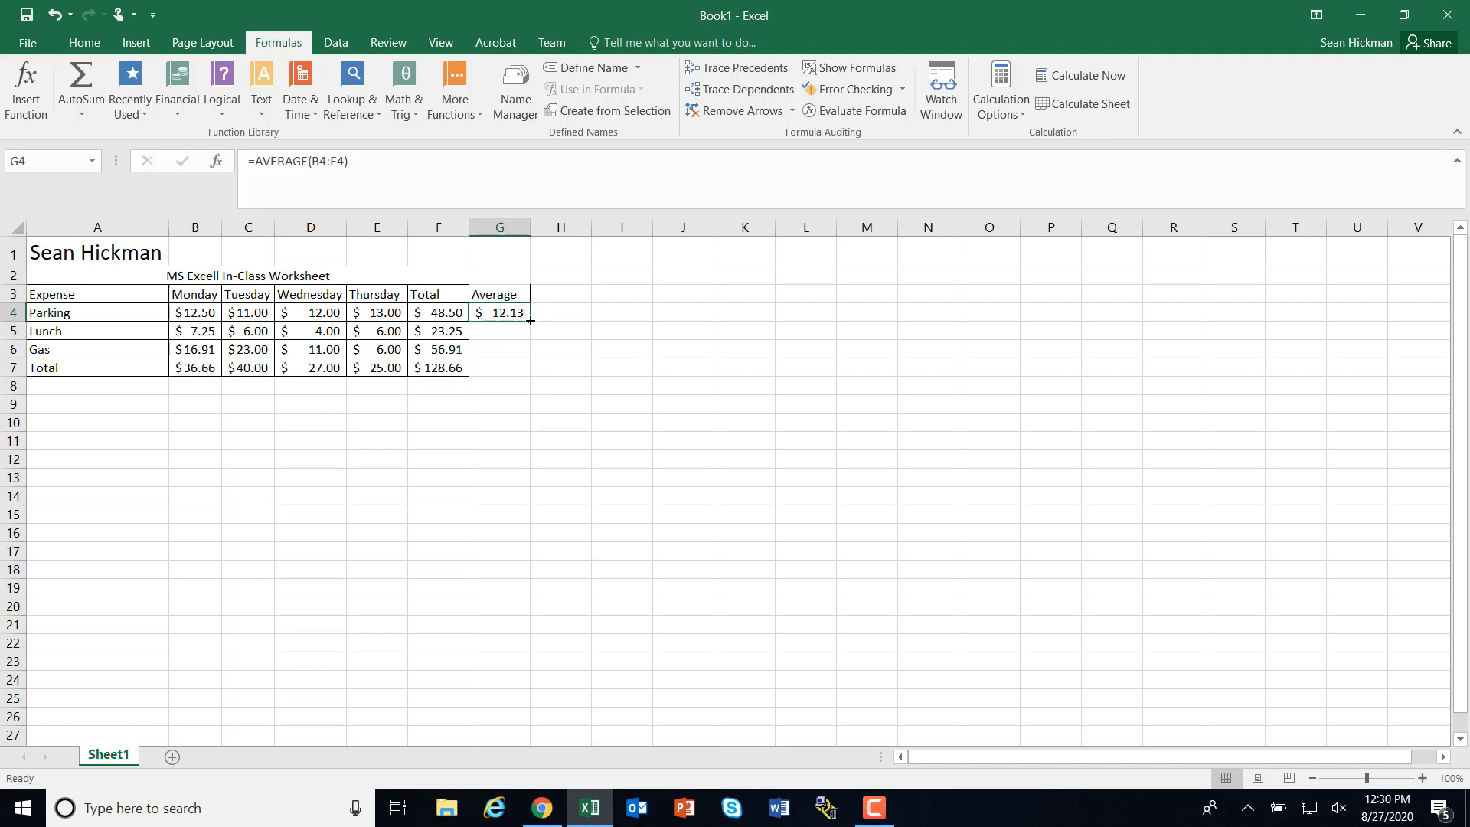
left_click_drag(531, 321, 530, 369)
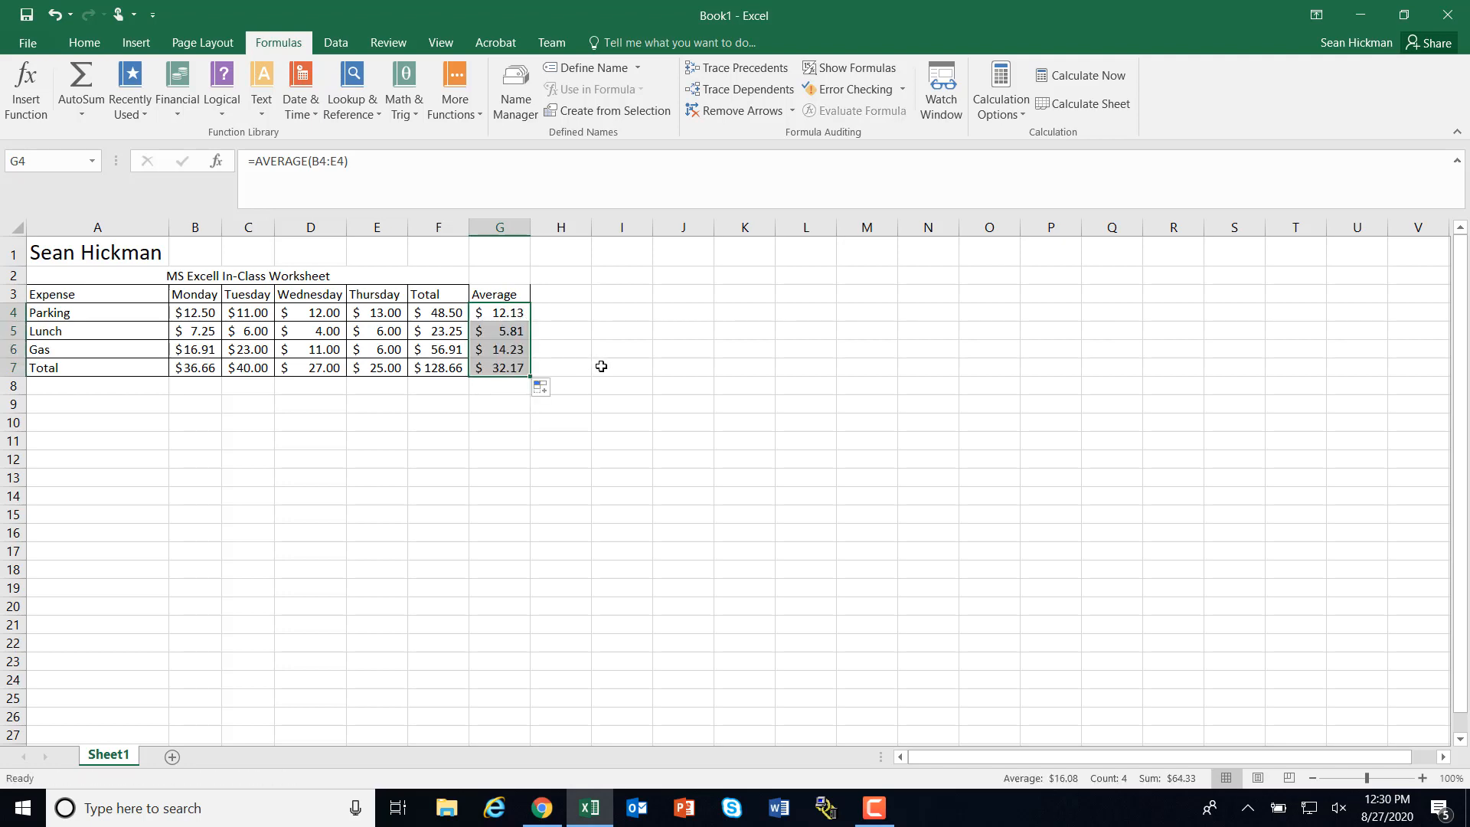
left_click(601, 367)
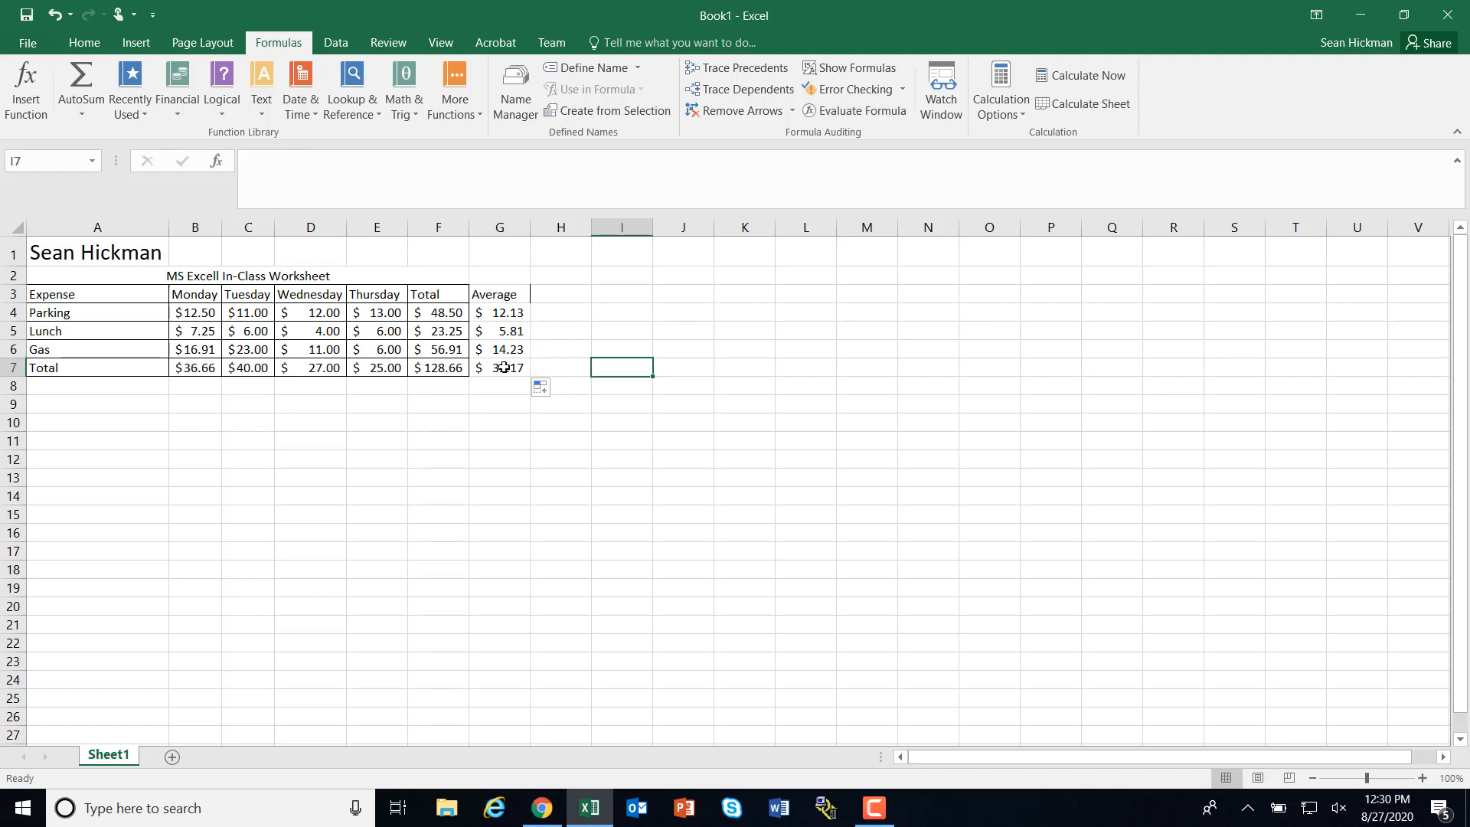
left_click_drag(499, 293, 502, 367)
- Border the Average column and add a Reimbursed heading in H3, autofitting column H
left_click(84, 43)
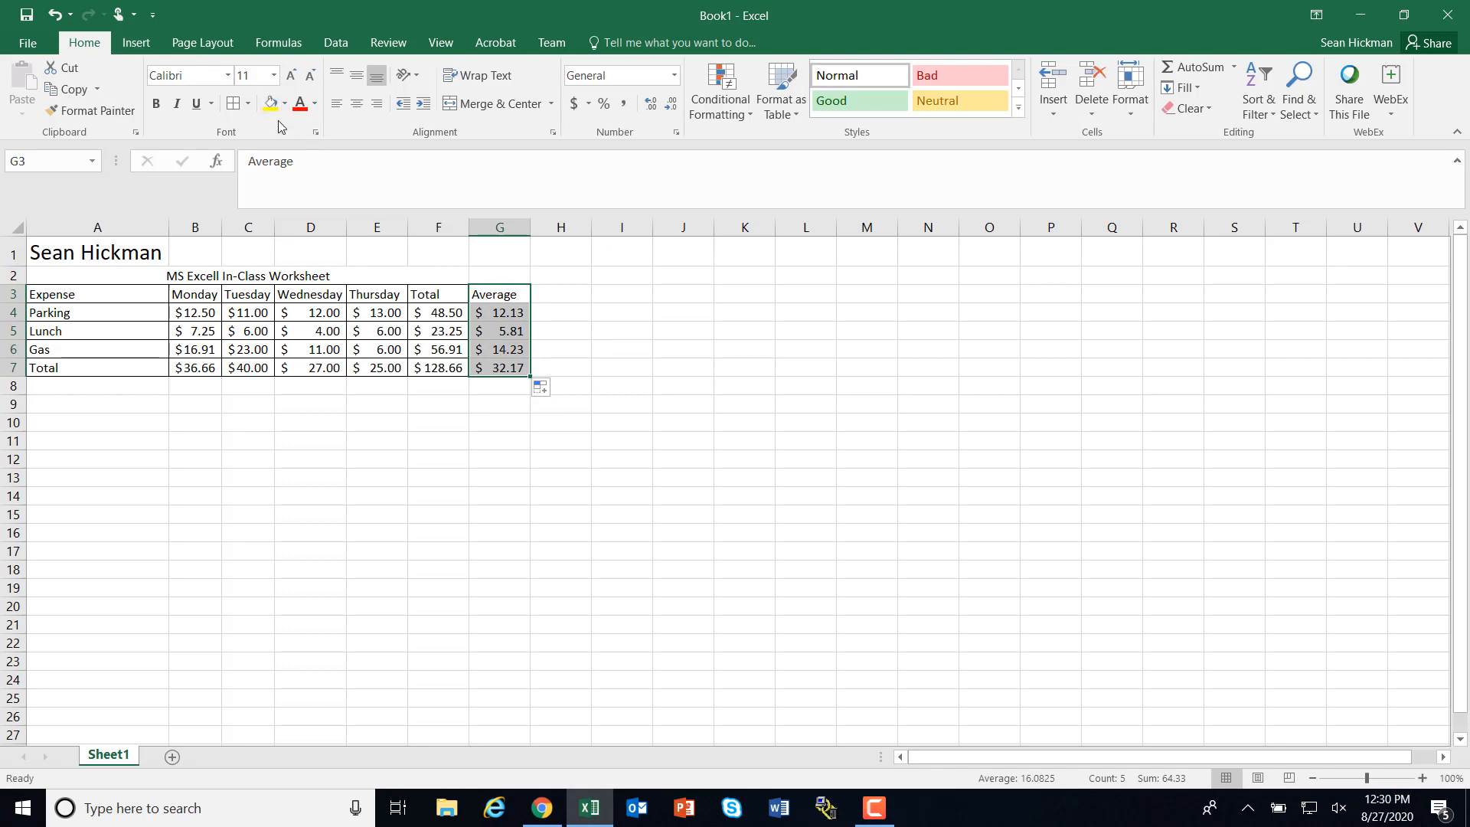
left_click(636, 344)
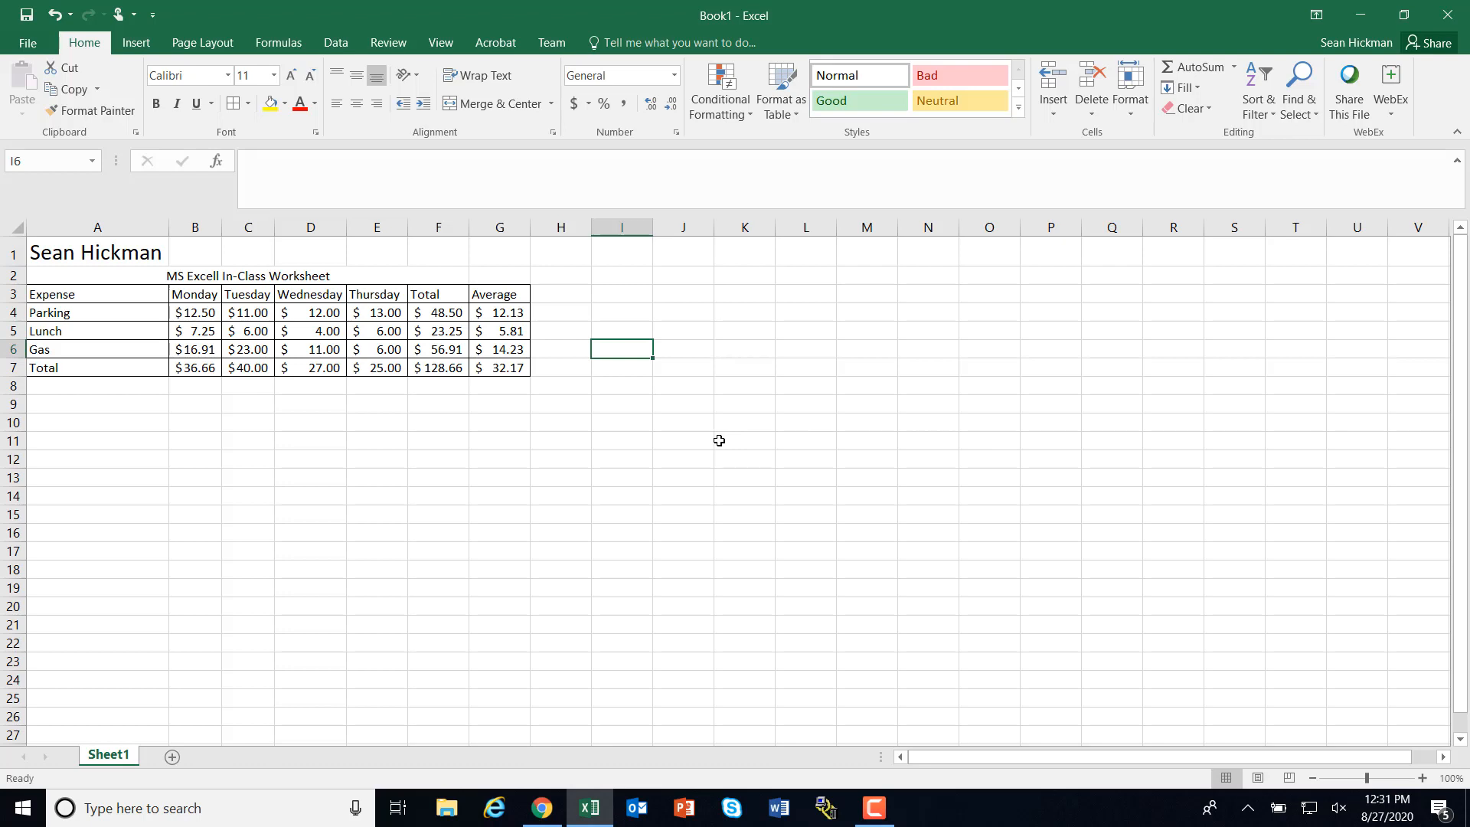
left_click(565, 297)
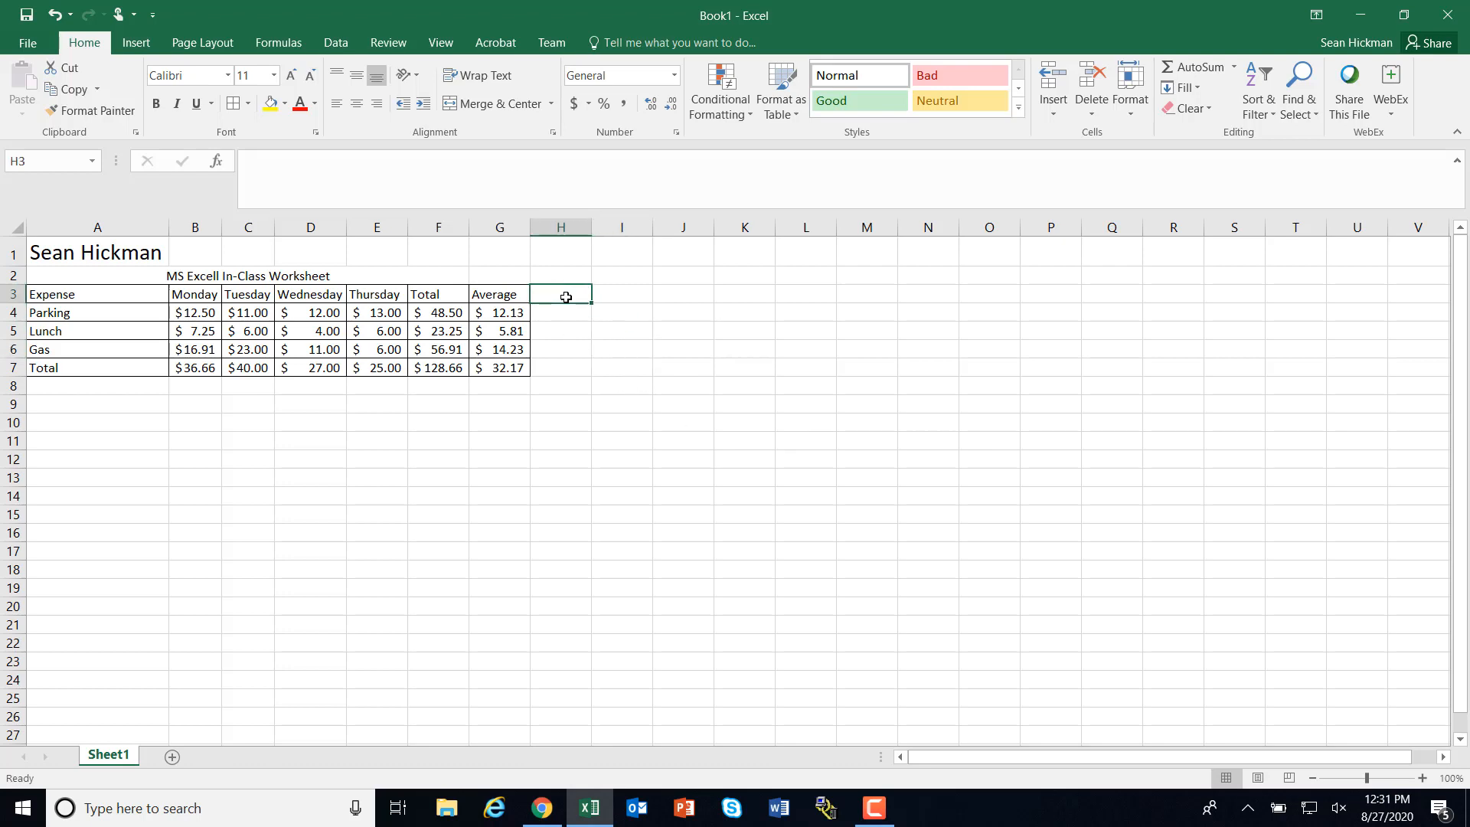
type("& ")
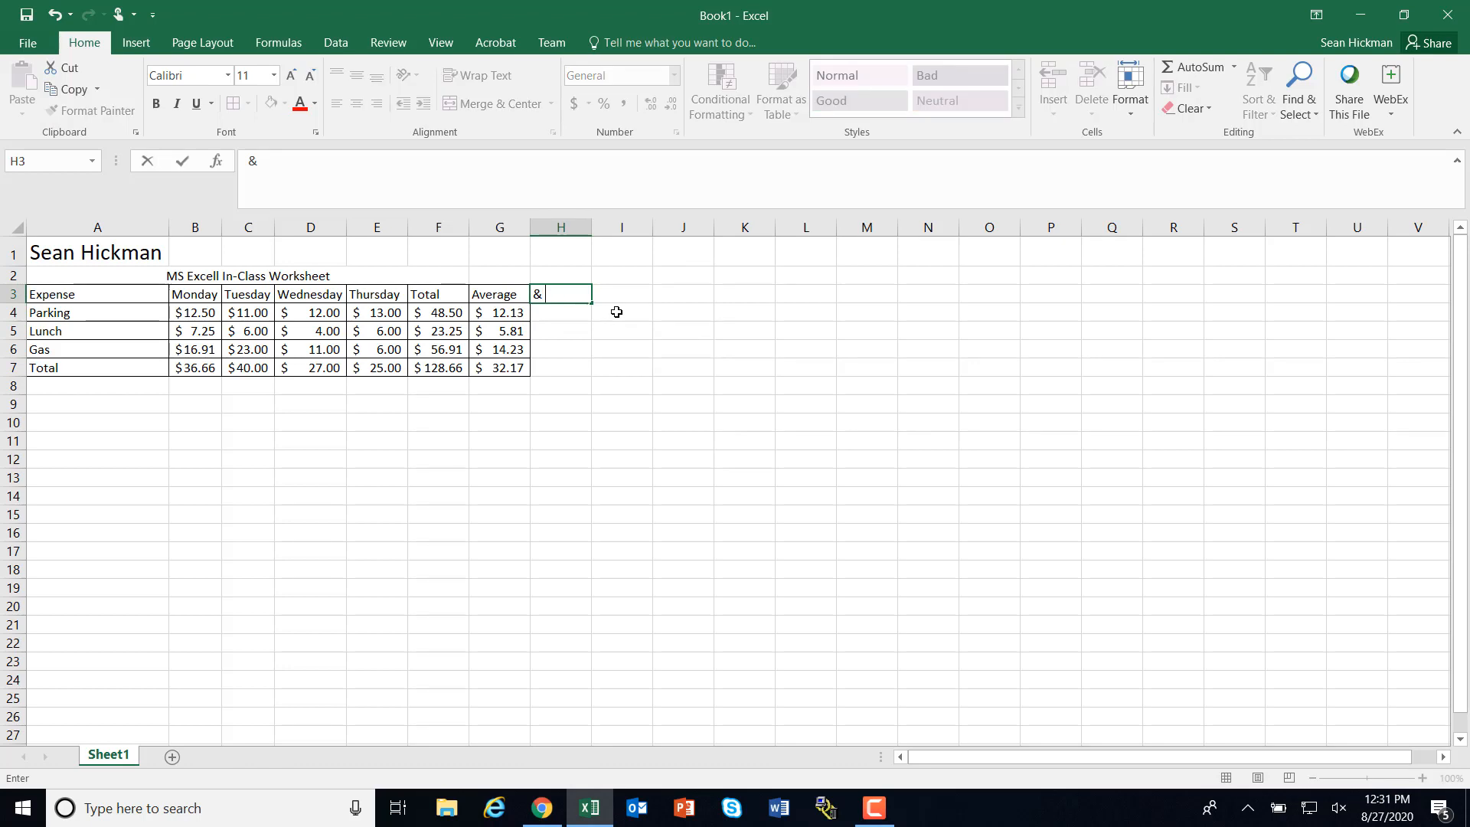
type("REimbursed")
key("Return")
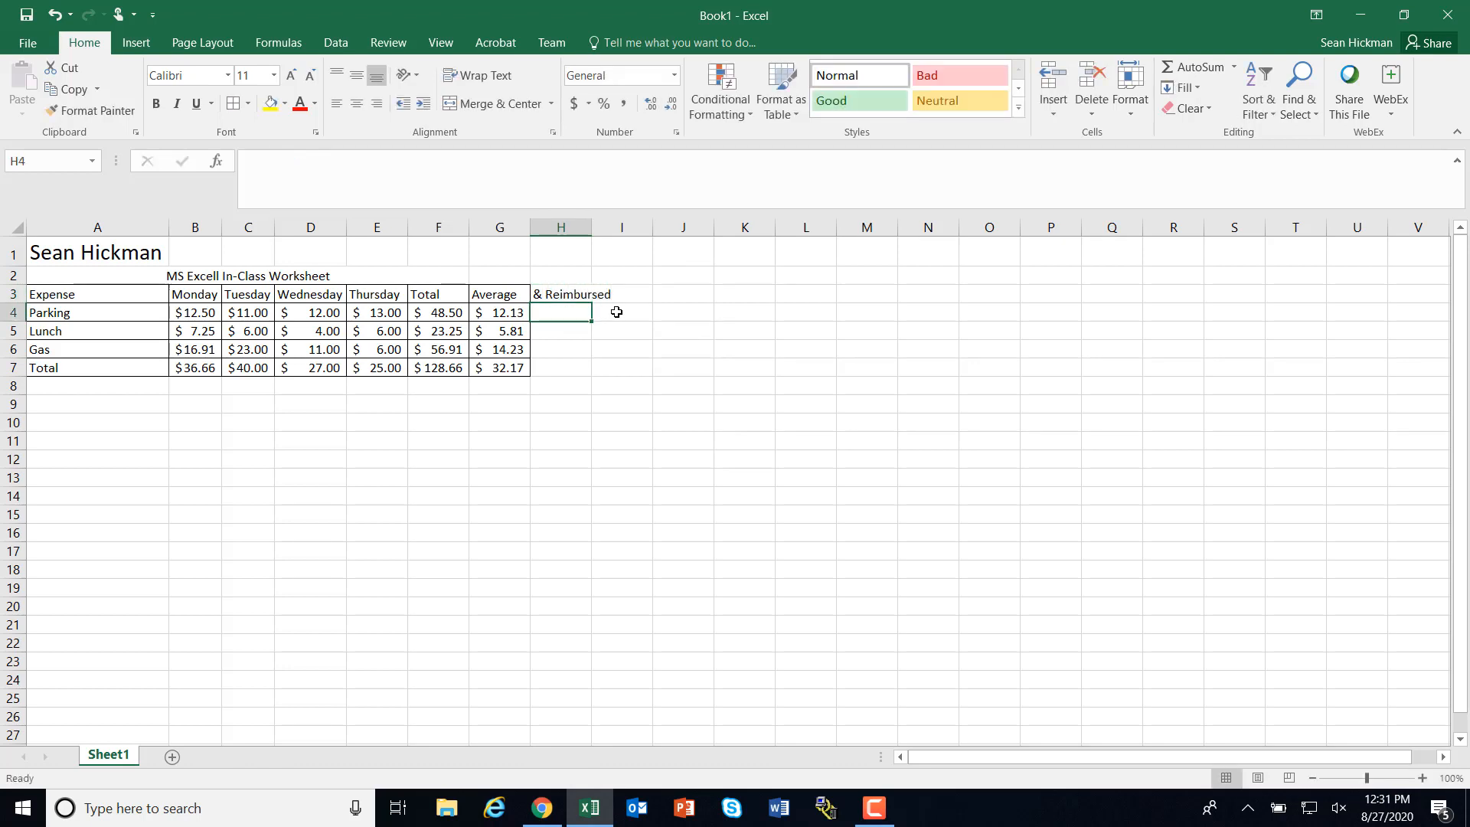
double_click(591, 227)
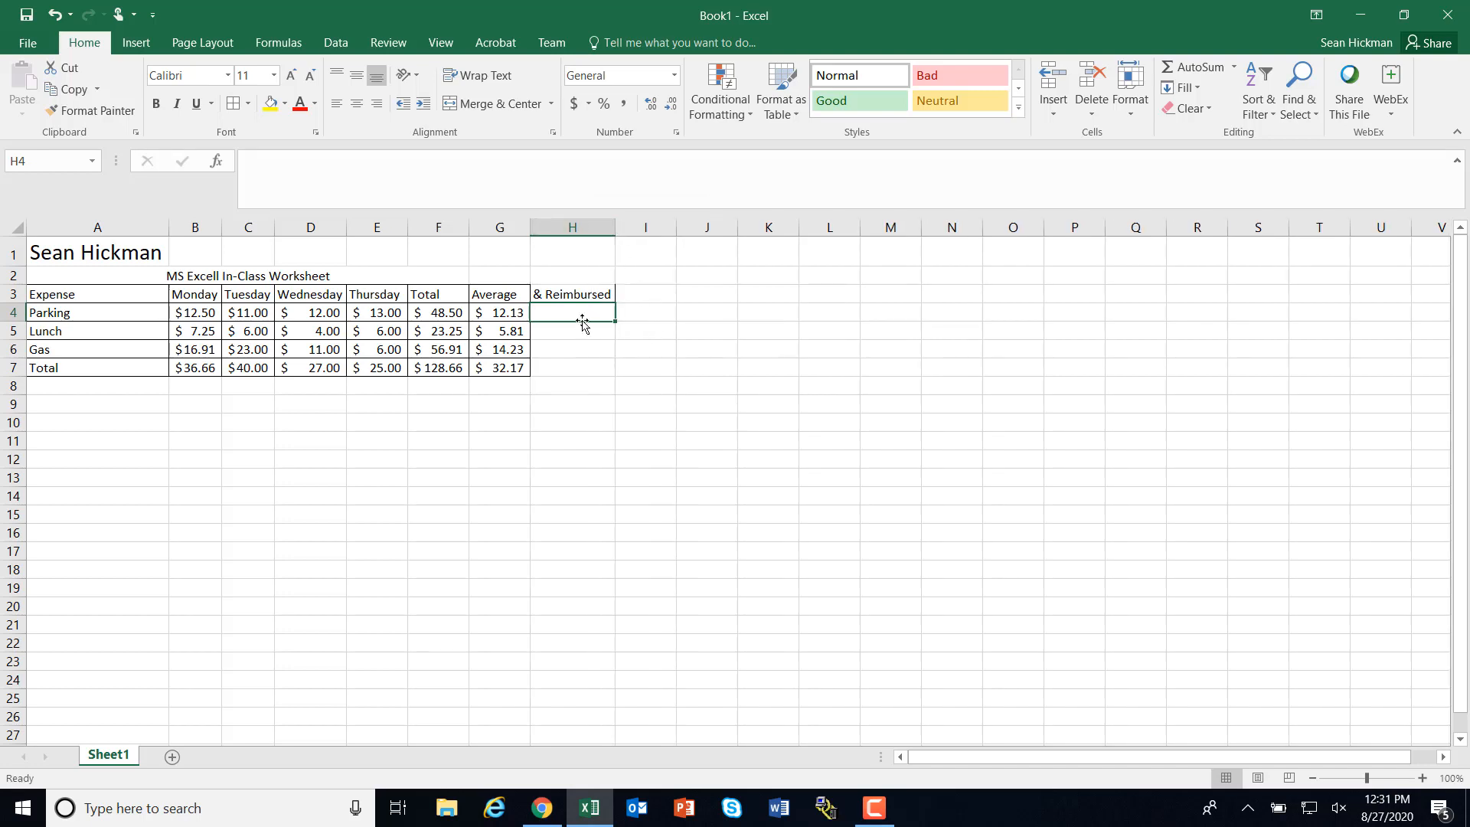
- Correct the H3 heading to read '% Reimbursed'
left_click(564, 298)
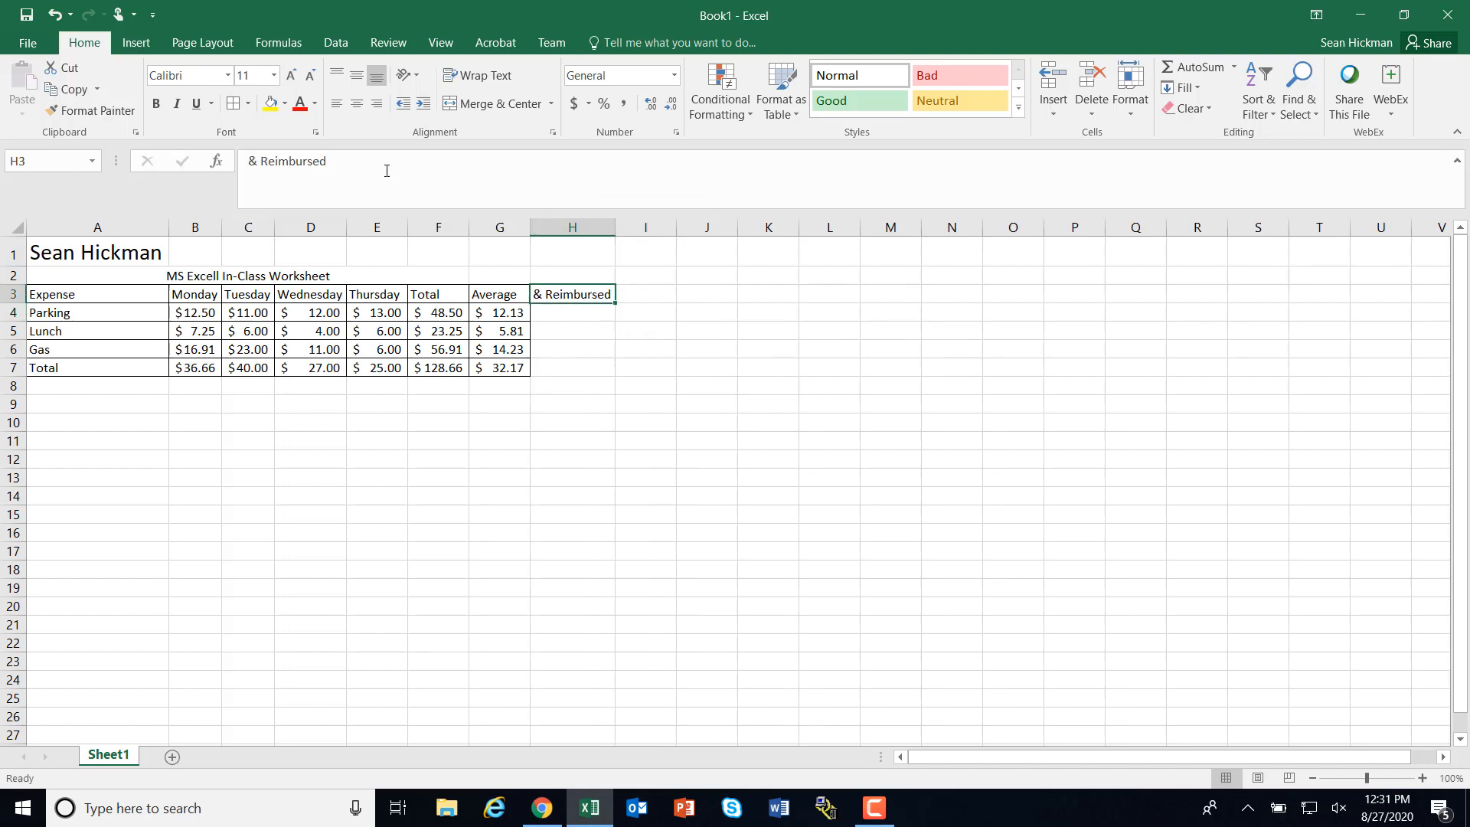
left_click(258, 159)
key("BackSpace")
key("BackSpace")
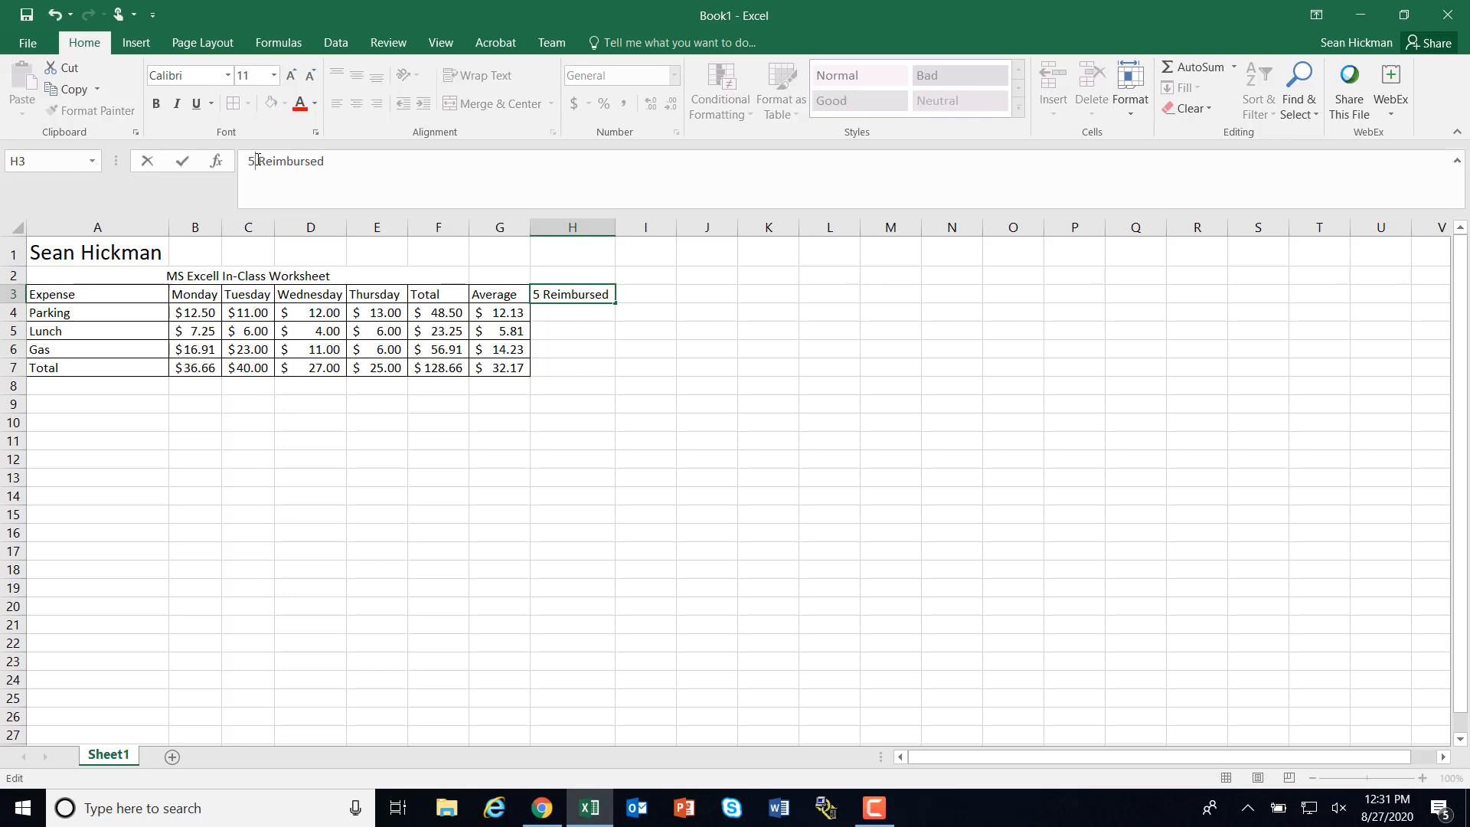
type("%")
key("Return")
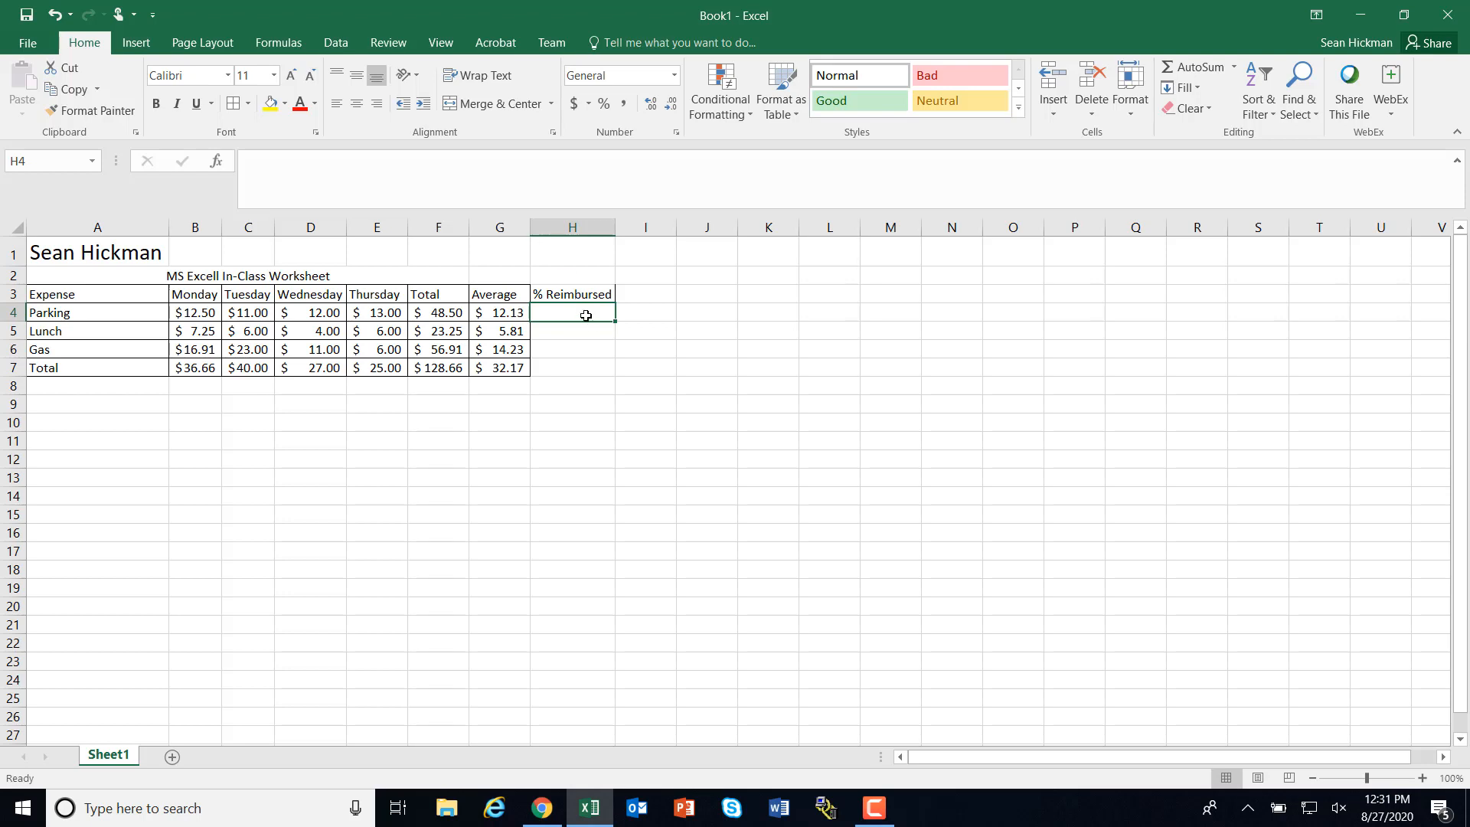
- Enter reimbursed shares .9, .5 and .75 for Parking, Lunch and Gas in H4:H6
type(".9")
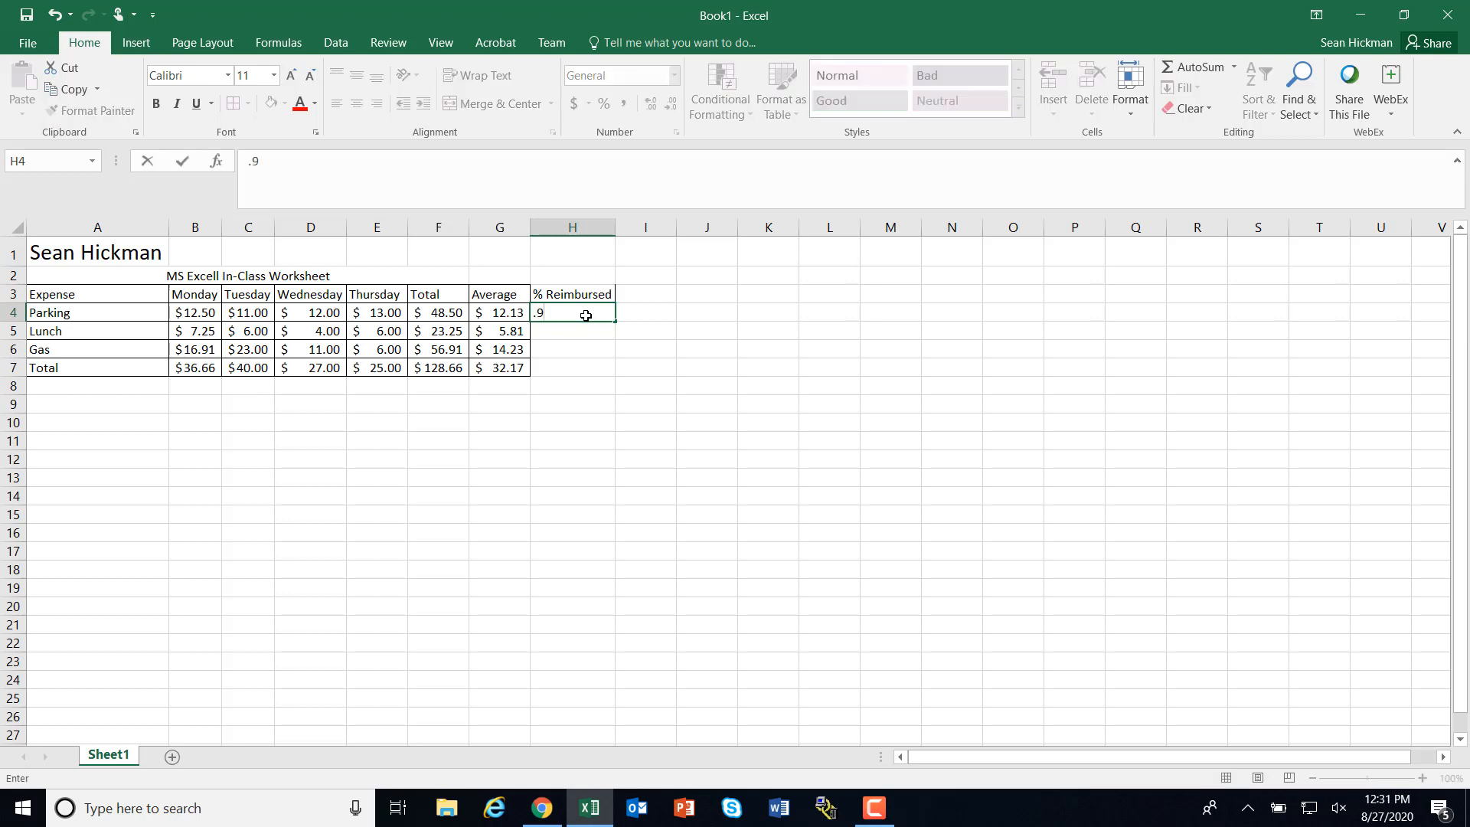
key("Return")
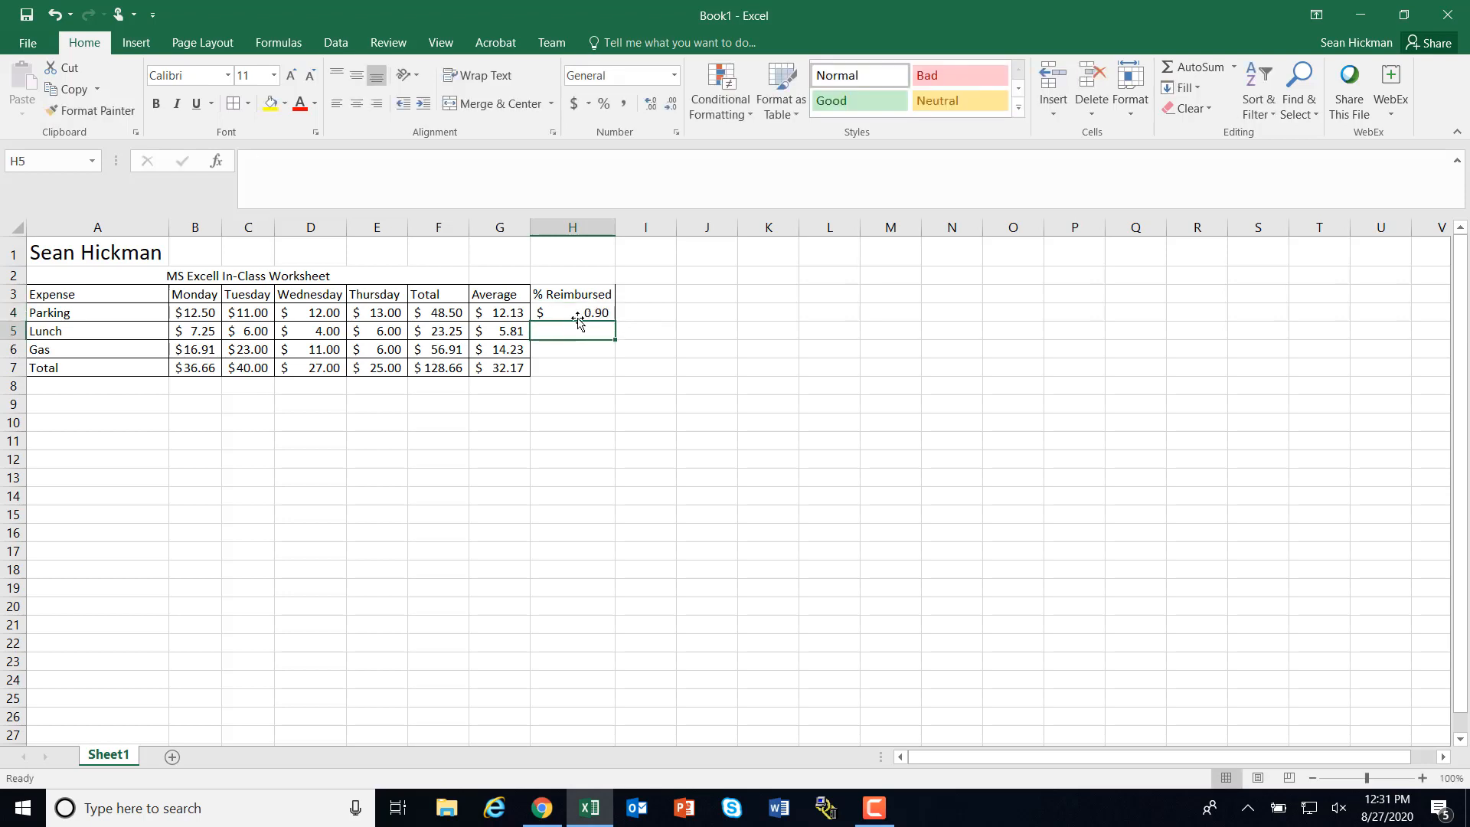
type(".")
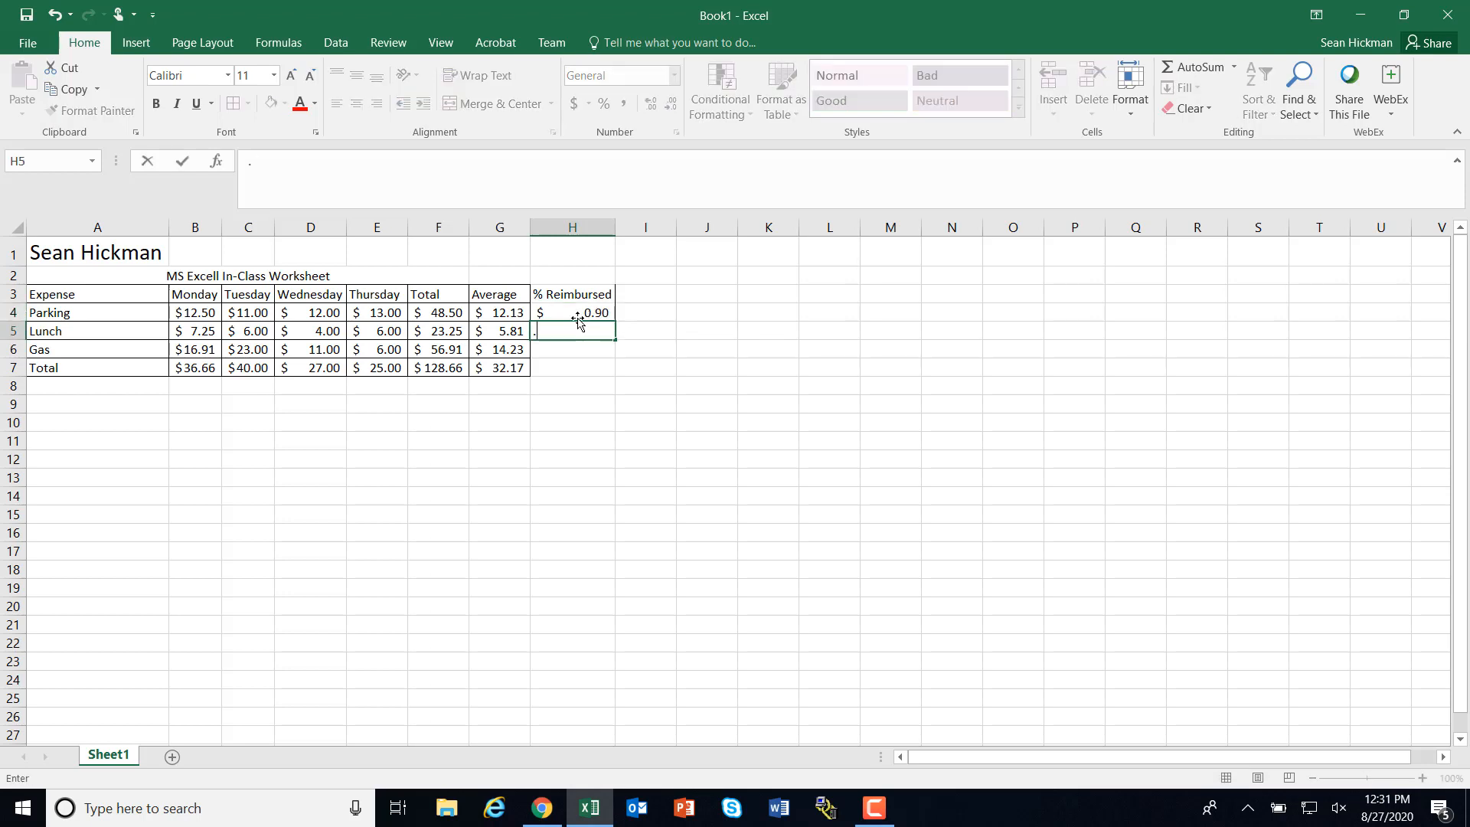
type("5")
key("Return")
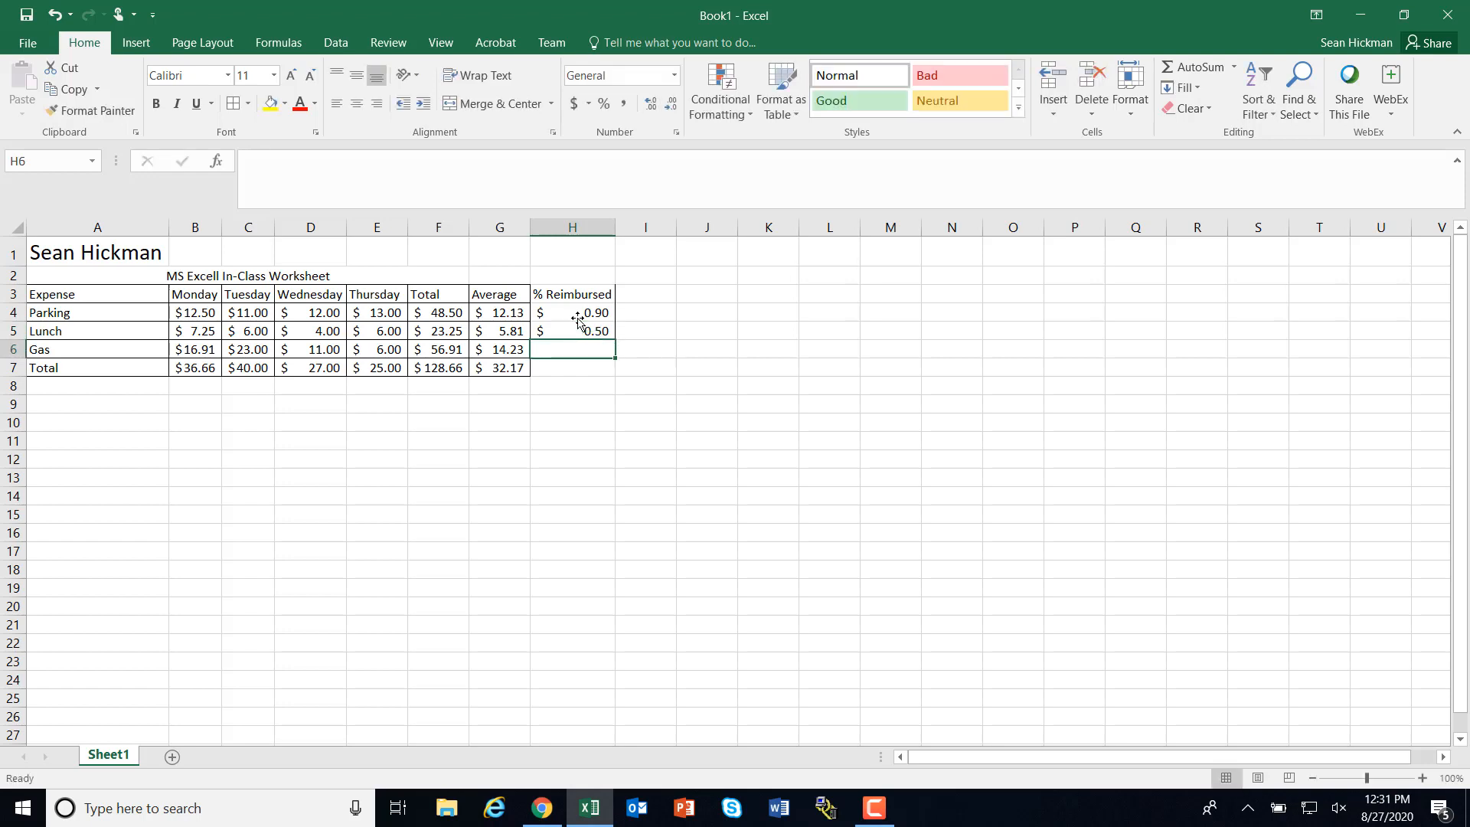
type(".75")
key("Return")
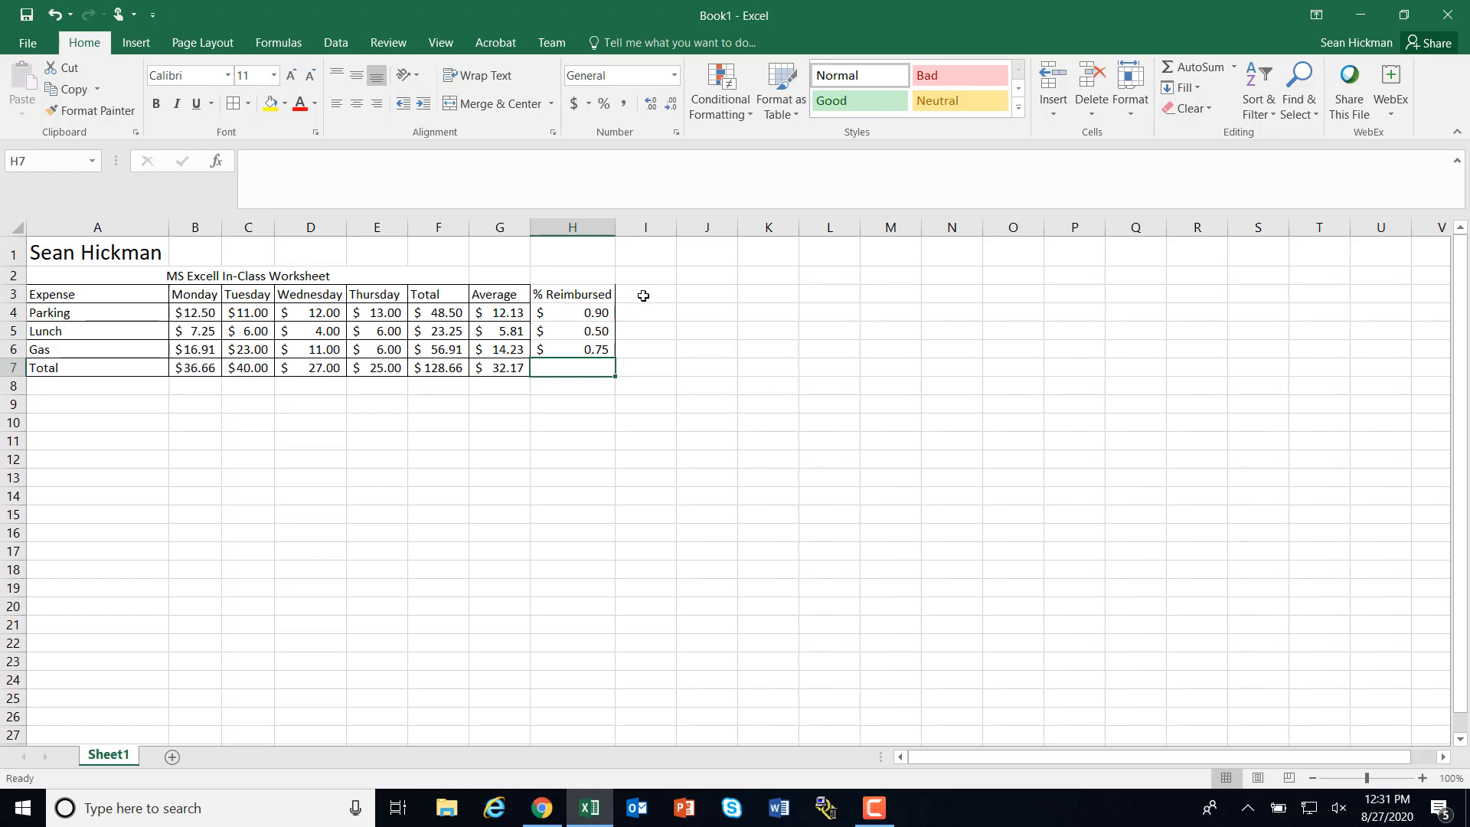
- Add the 'My Cost' heading in I3
left_click(644, 295)
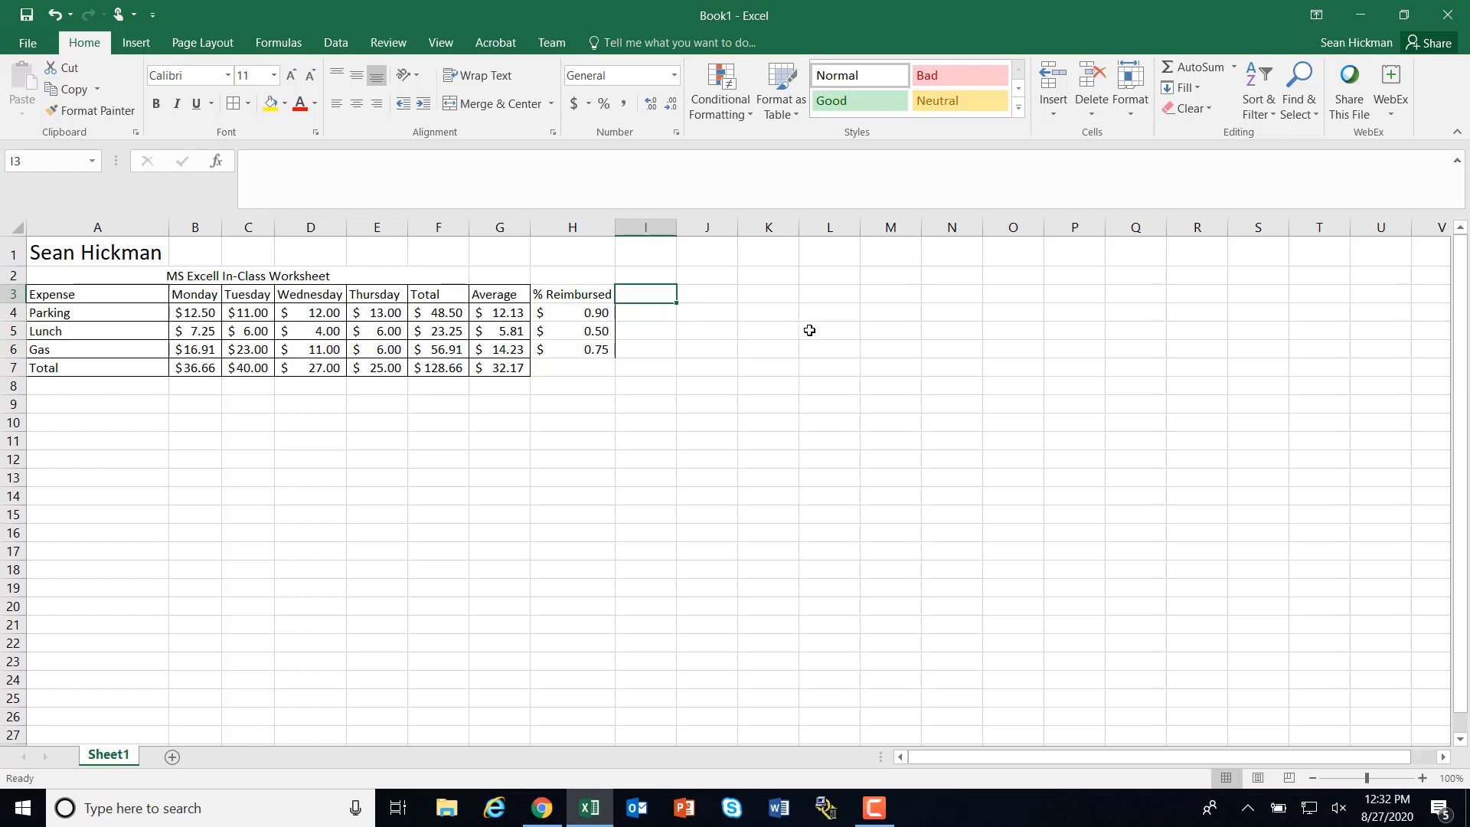
type("My Cost")
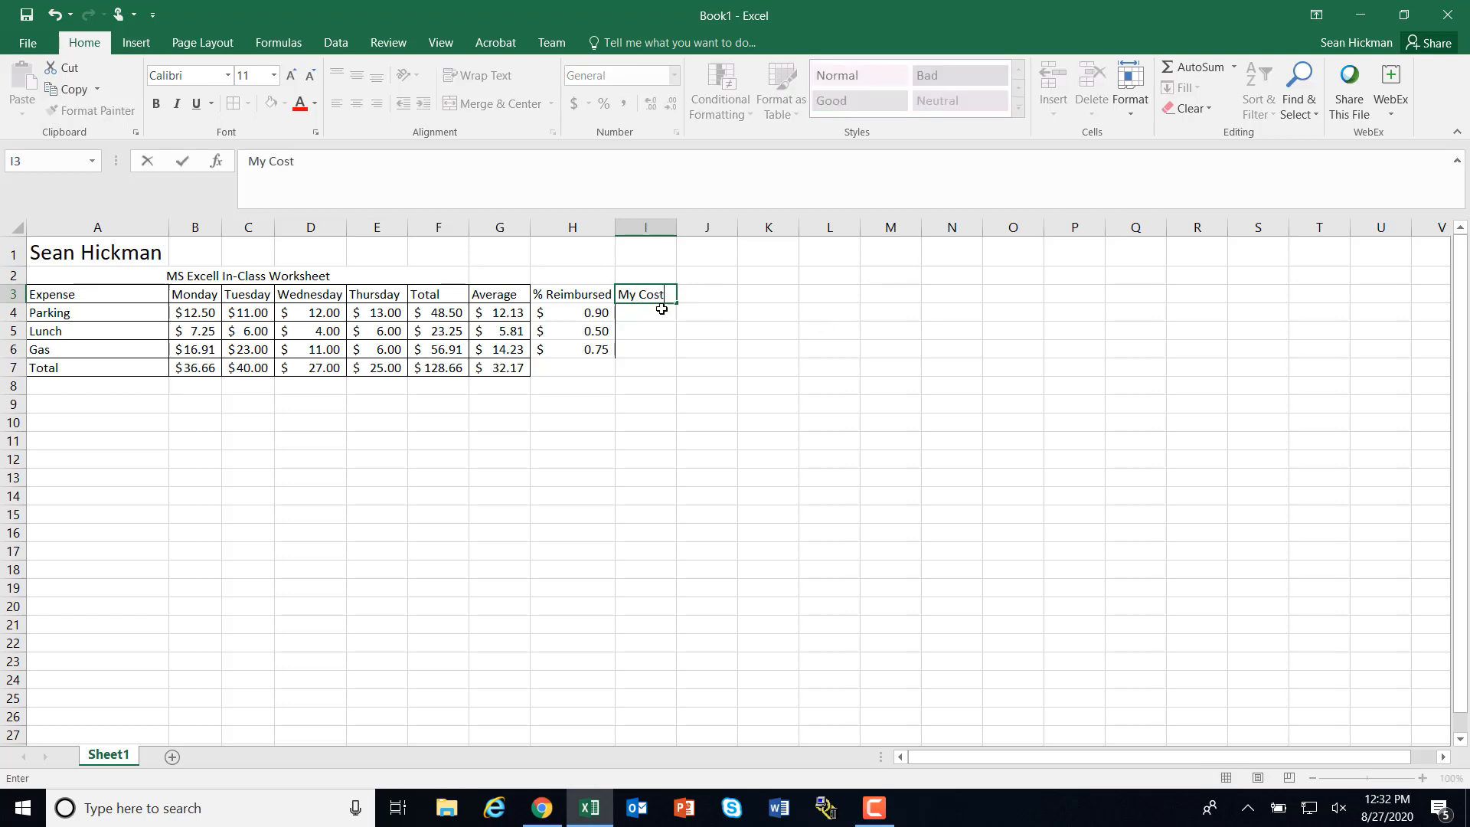
key("Return")
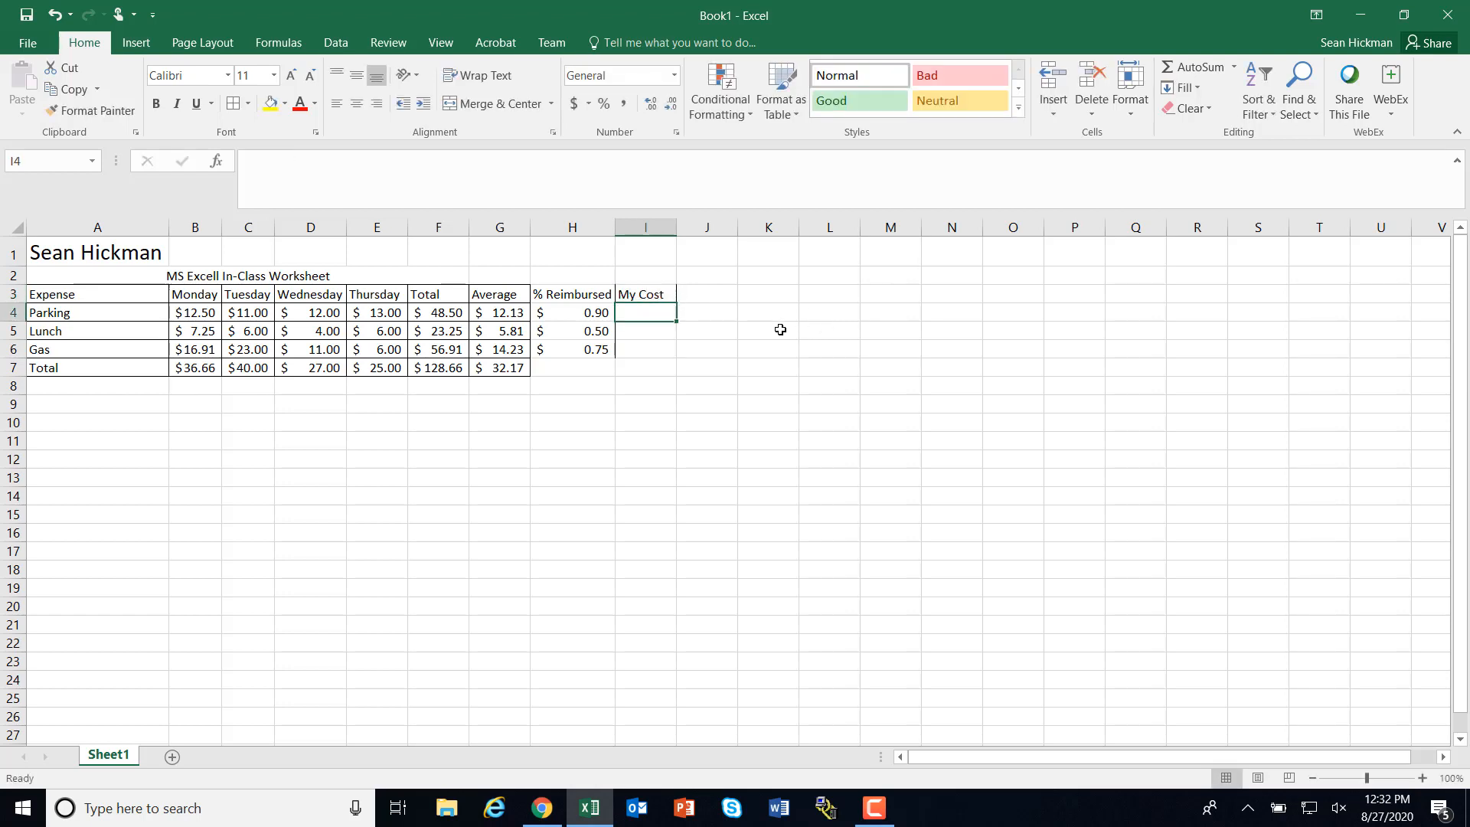
- Enter =H4*F4 in I4 so Parking's cost shows 43.65
type("=")
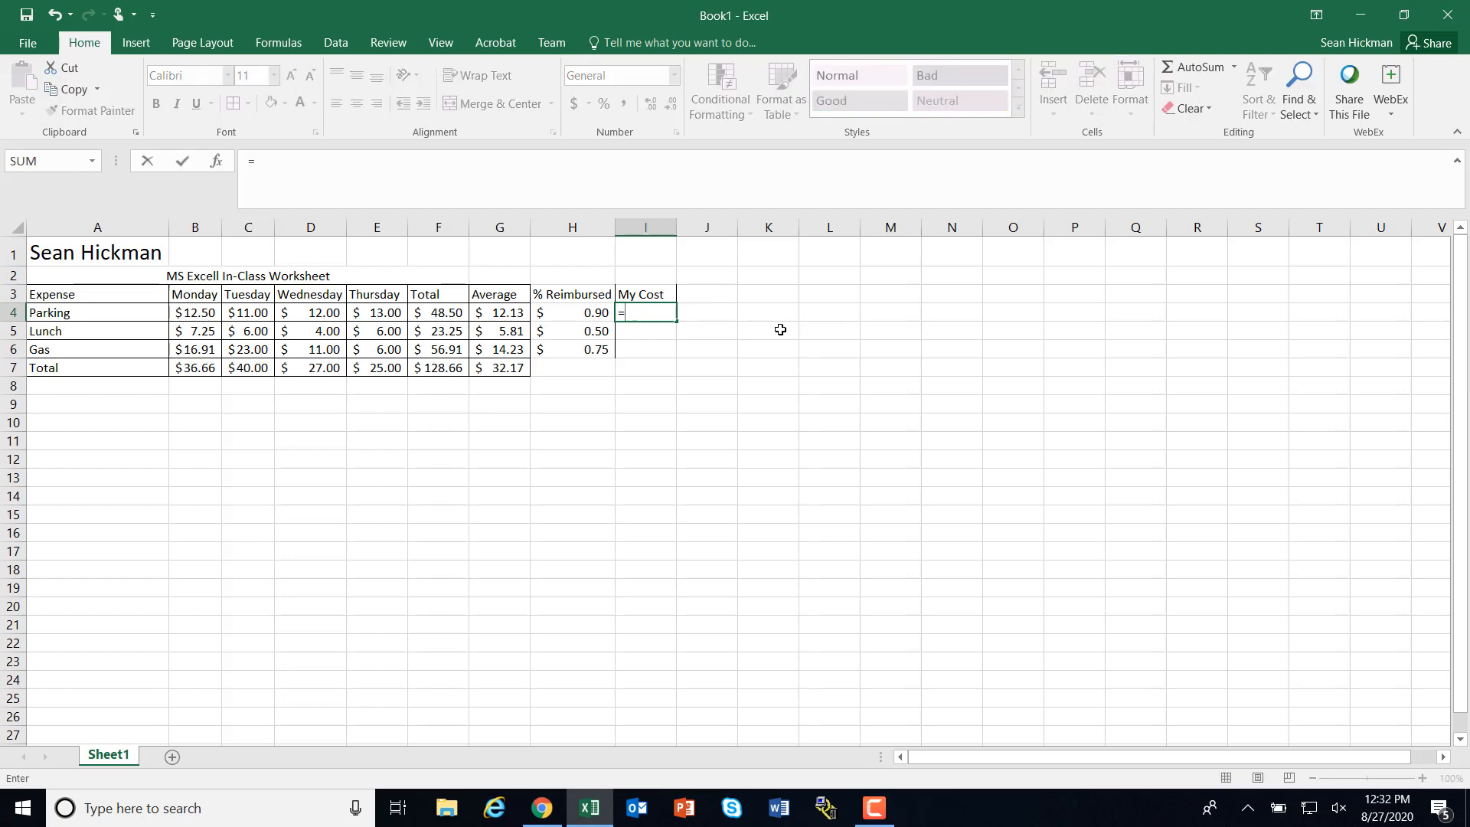
left_click(580, 313)
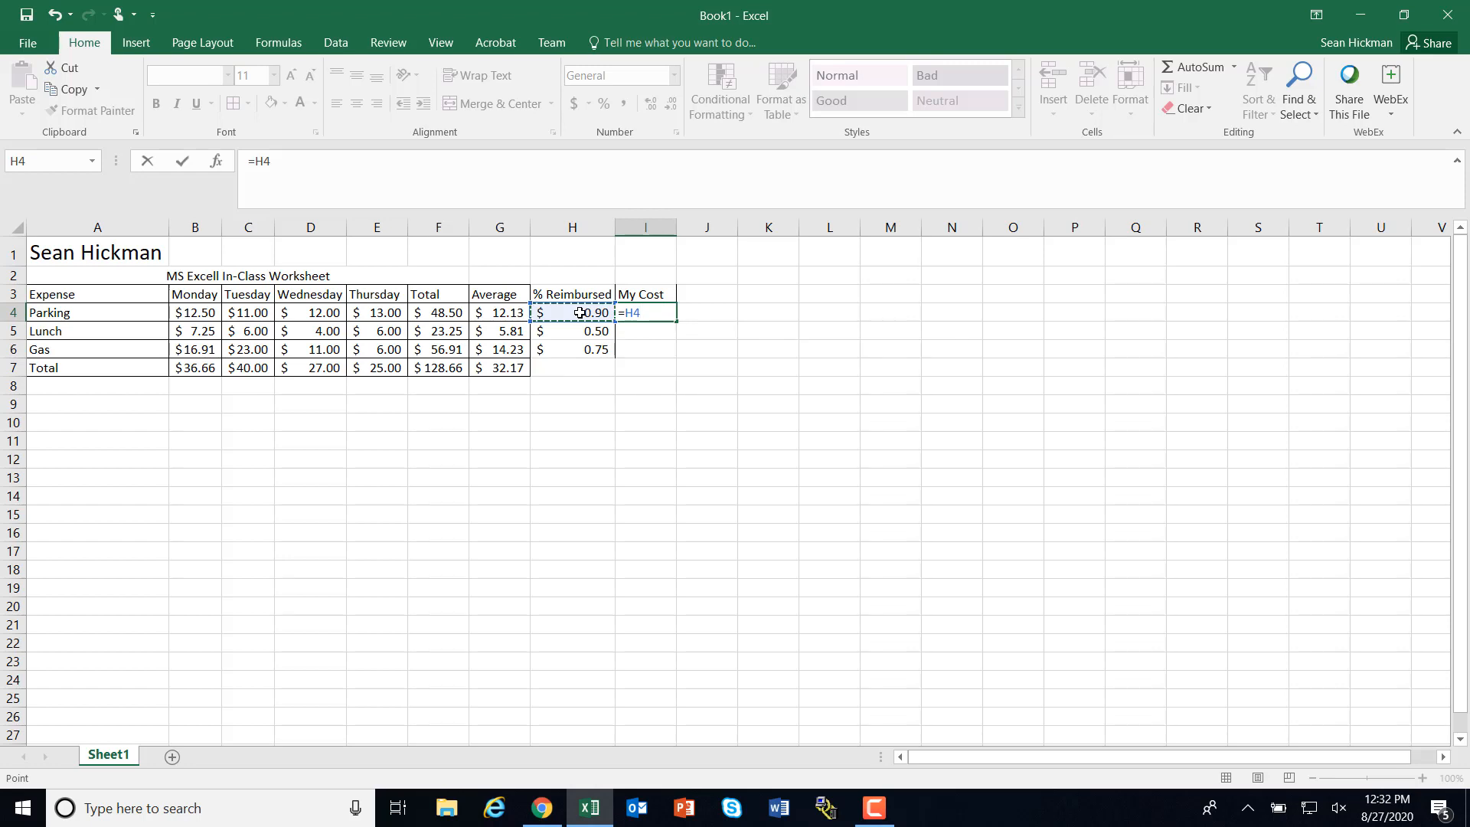
type("*")
left_click(439, 314)
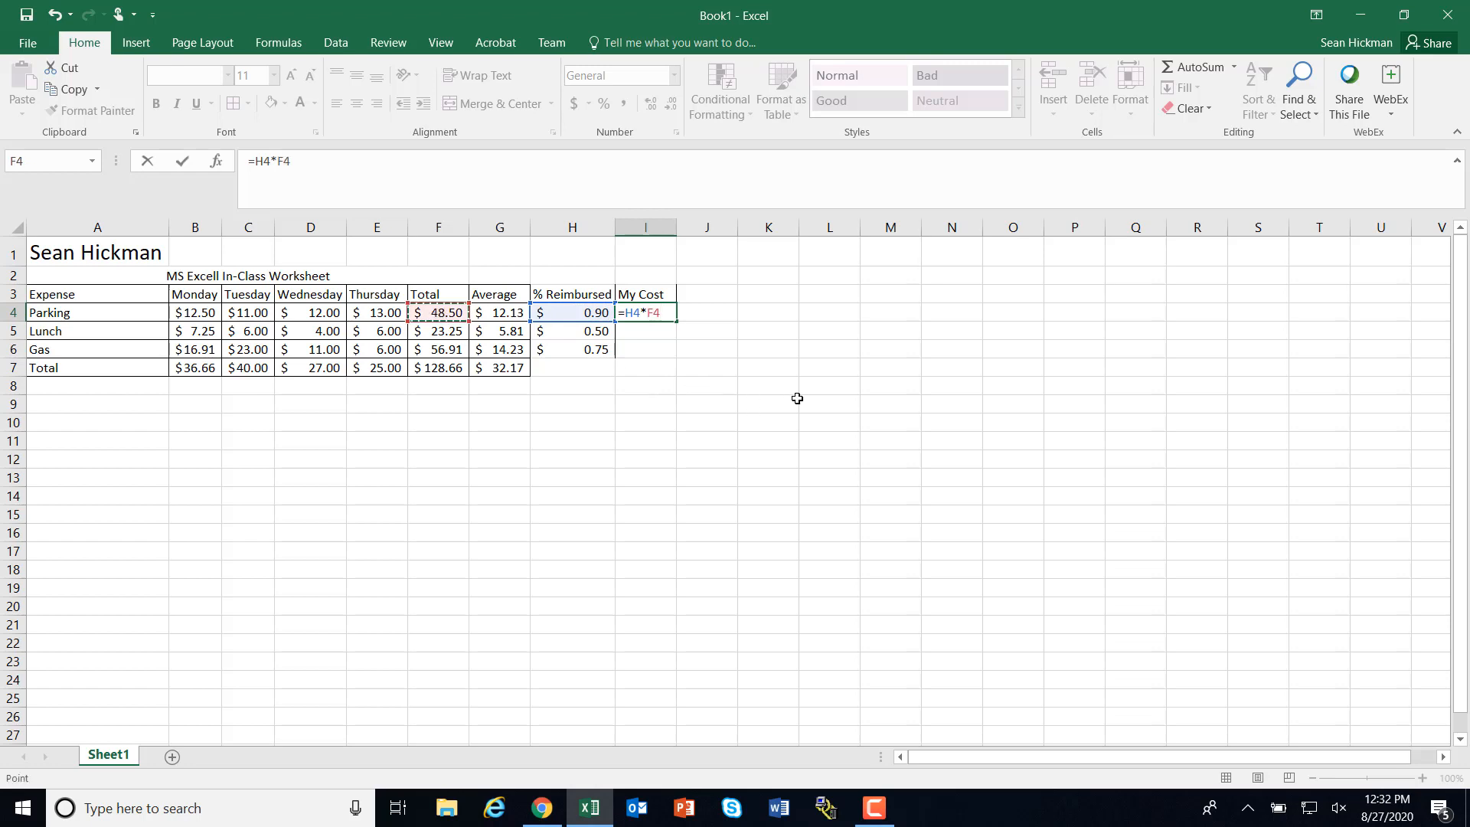
key("Return")
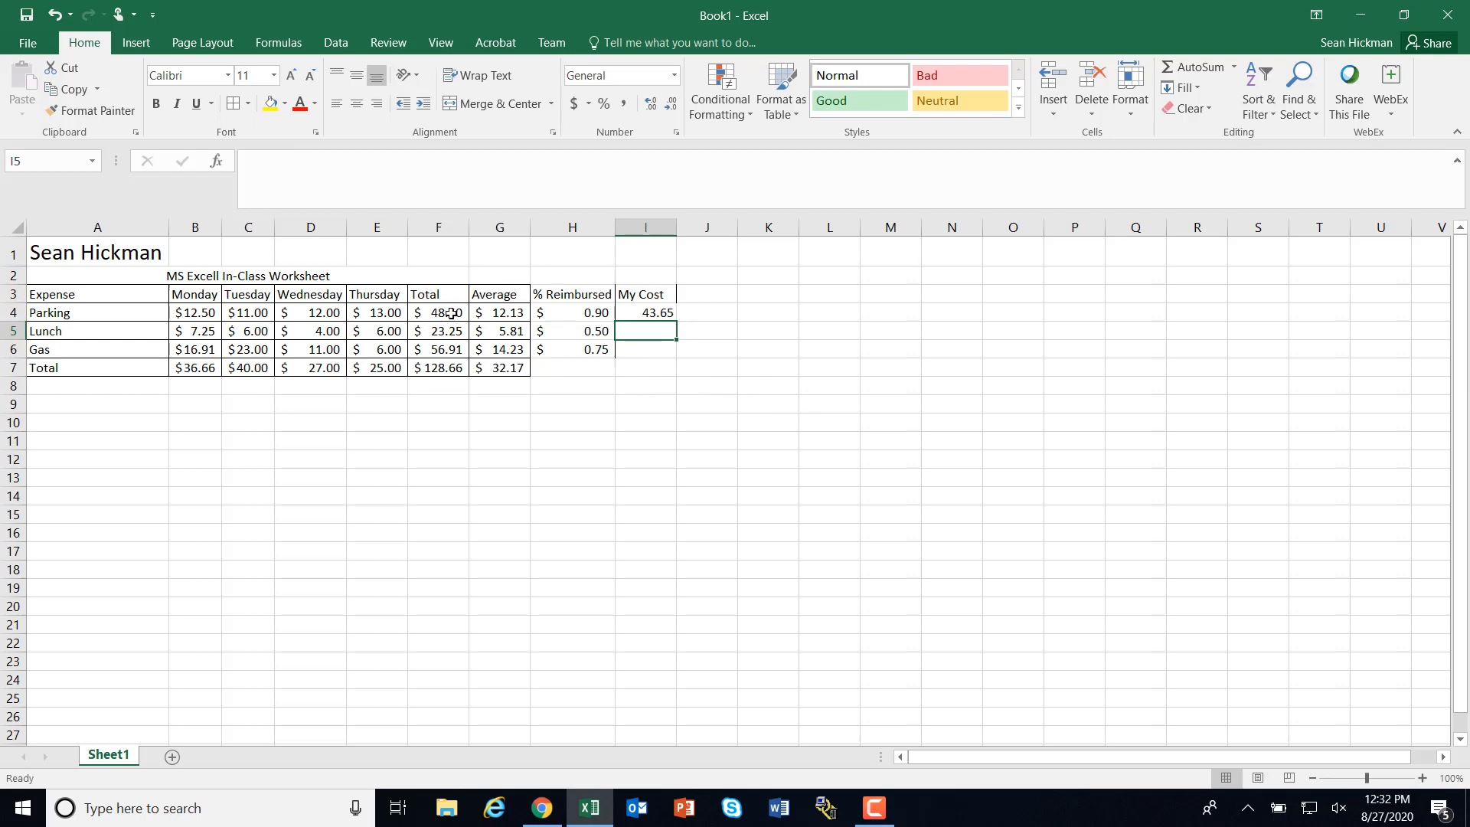
- Fill the My Cost formula down to I7 (11.625, 42.6825, 0) and border H3:I7
left_click(655, 313)
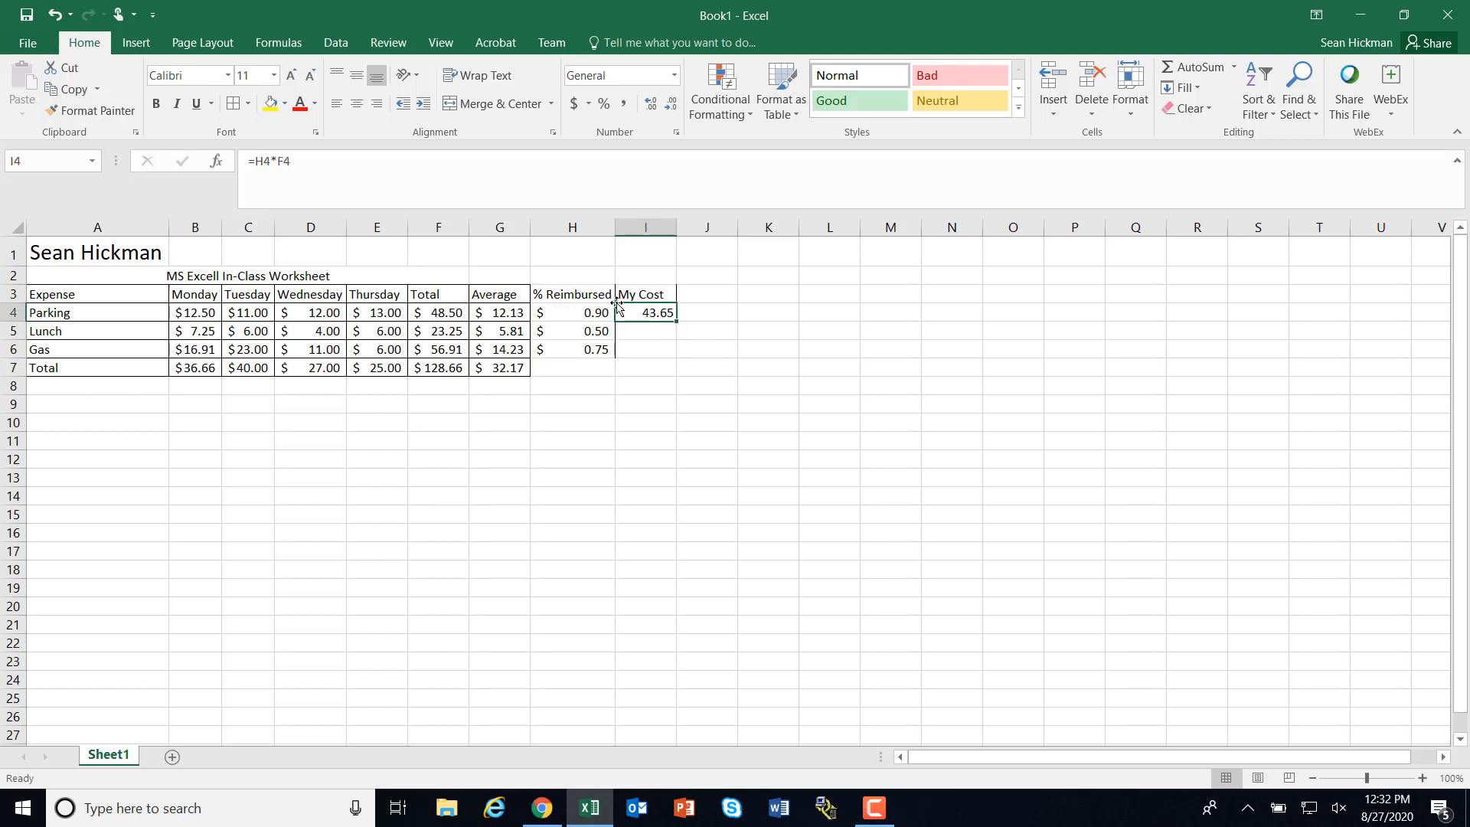
left_click(731, 319)
left_click(666, 314)
left_click_drag(676, 322, 675, 374)
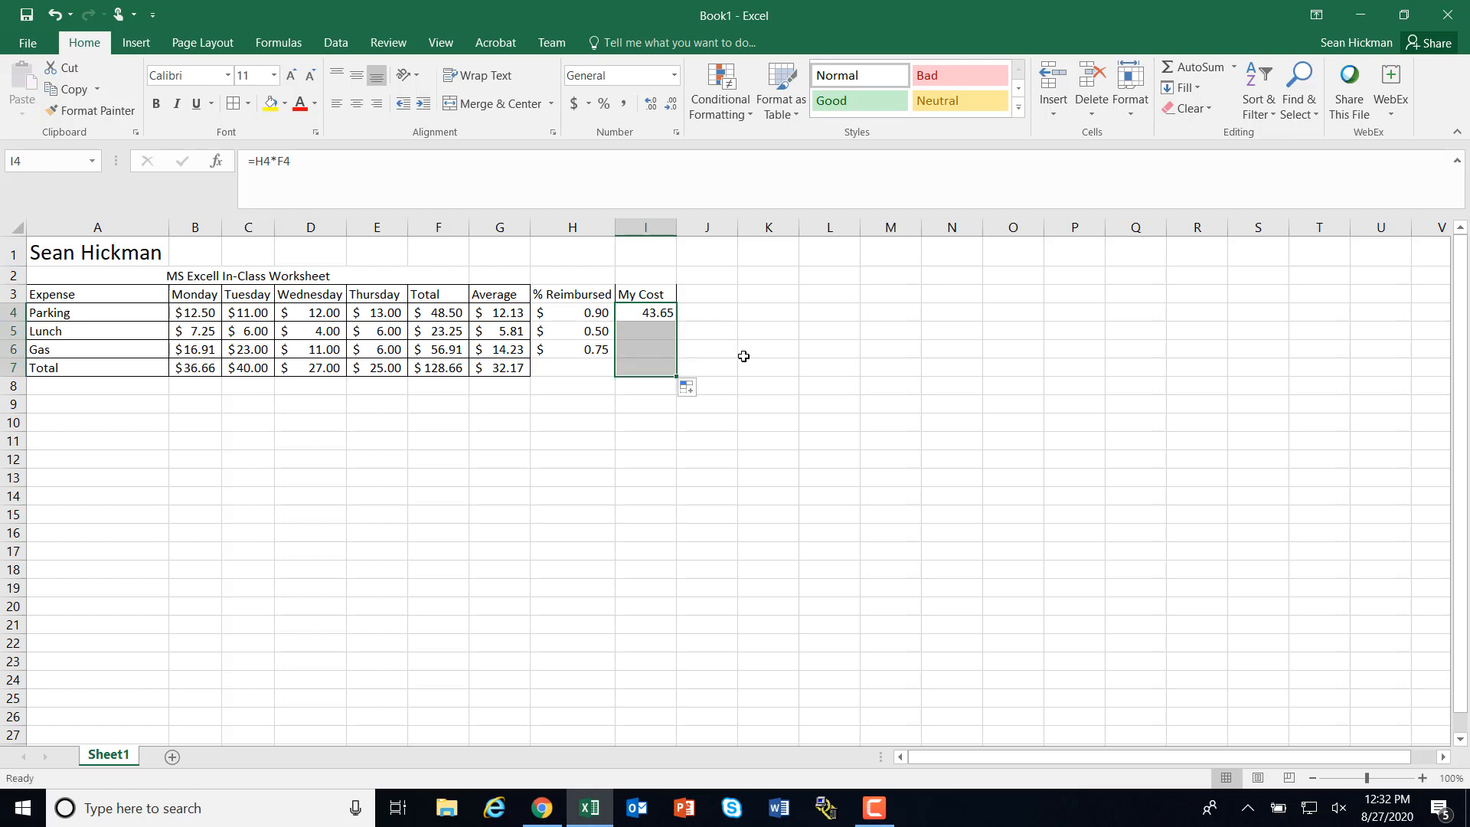
left_click(744, 352)
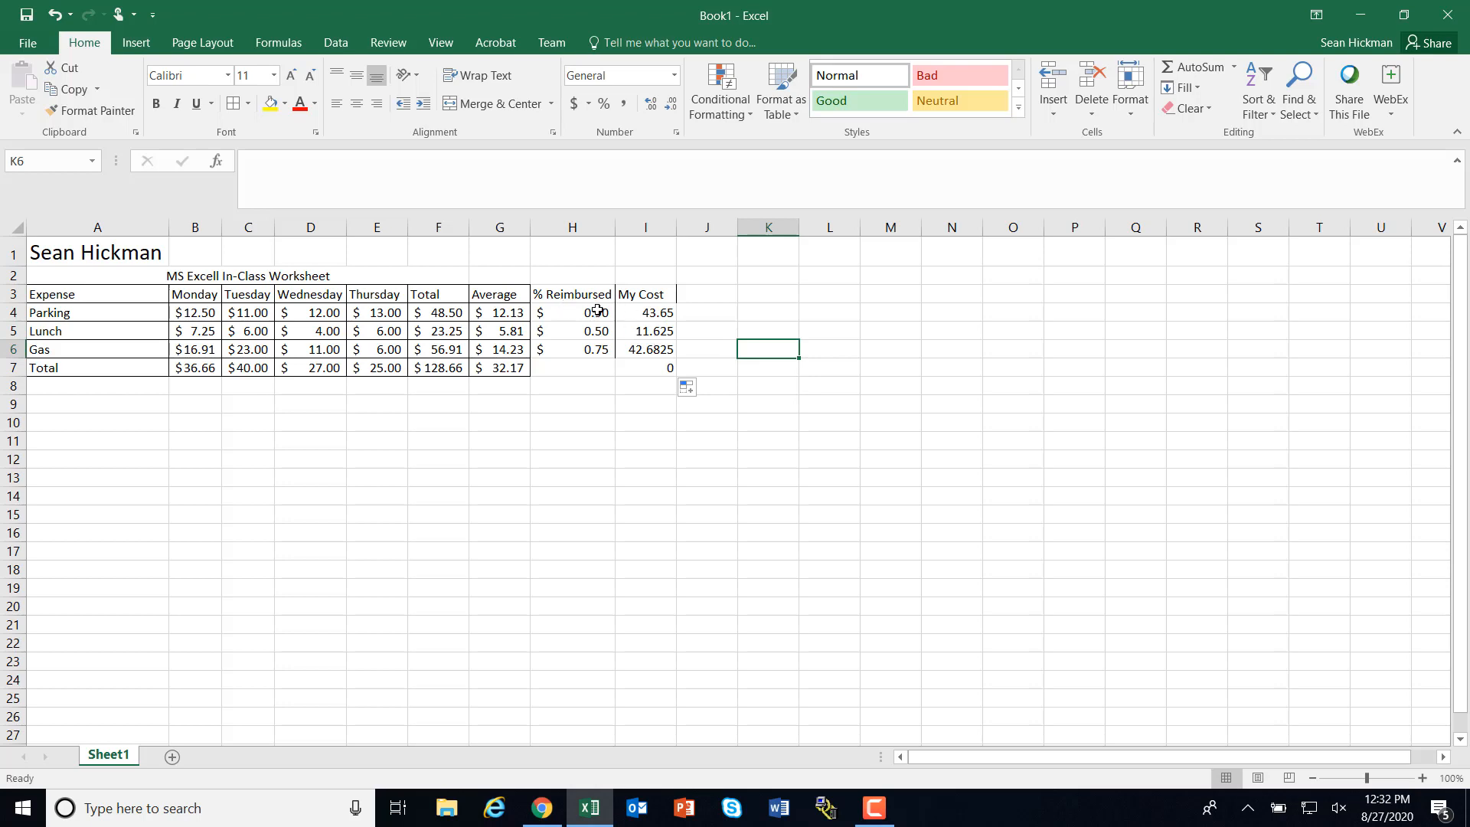
left_click_drag(566, 294, 641, 367)
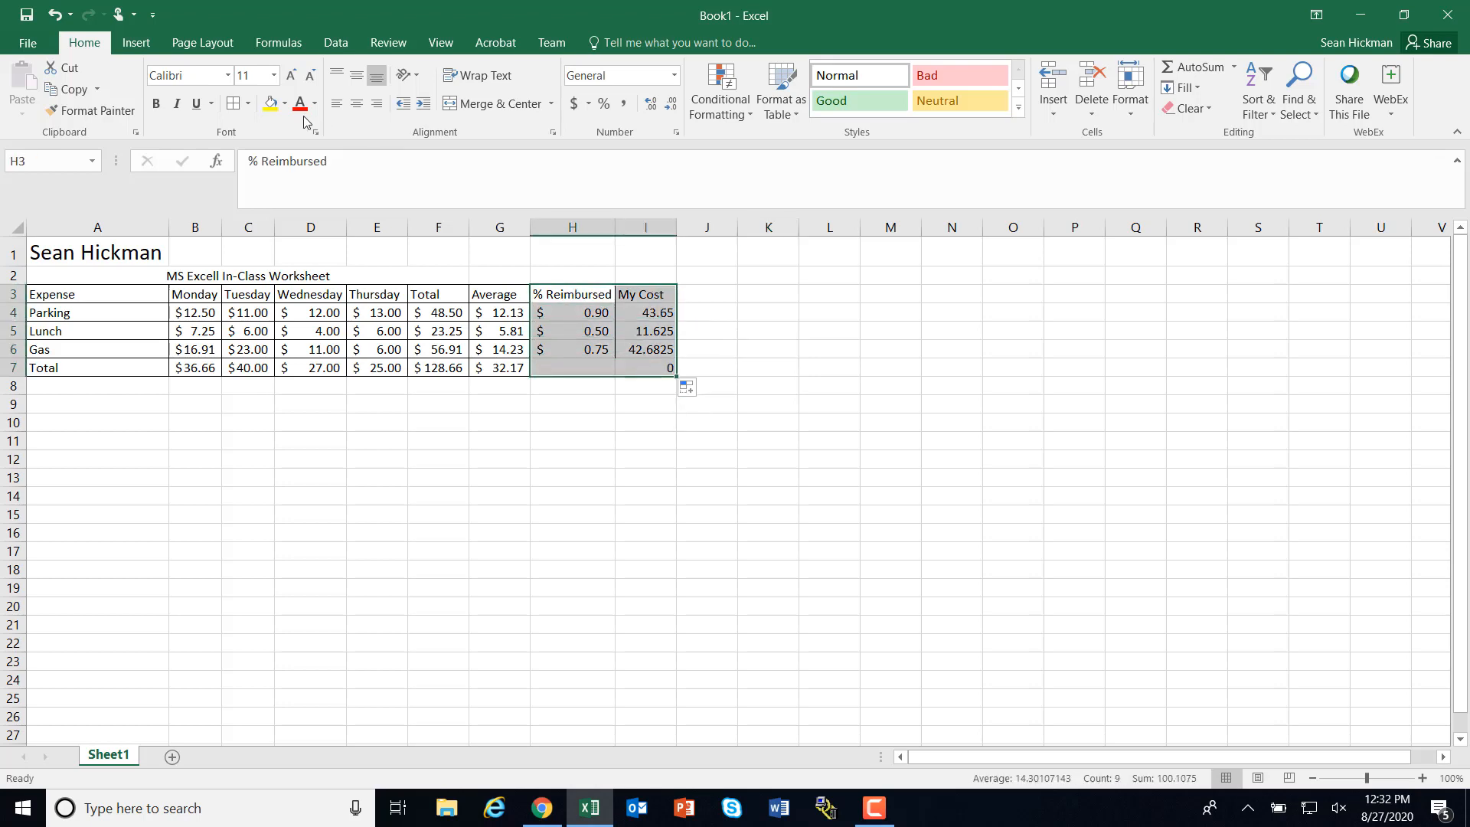
left_click(731, 329)
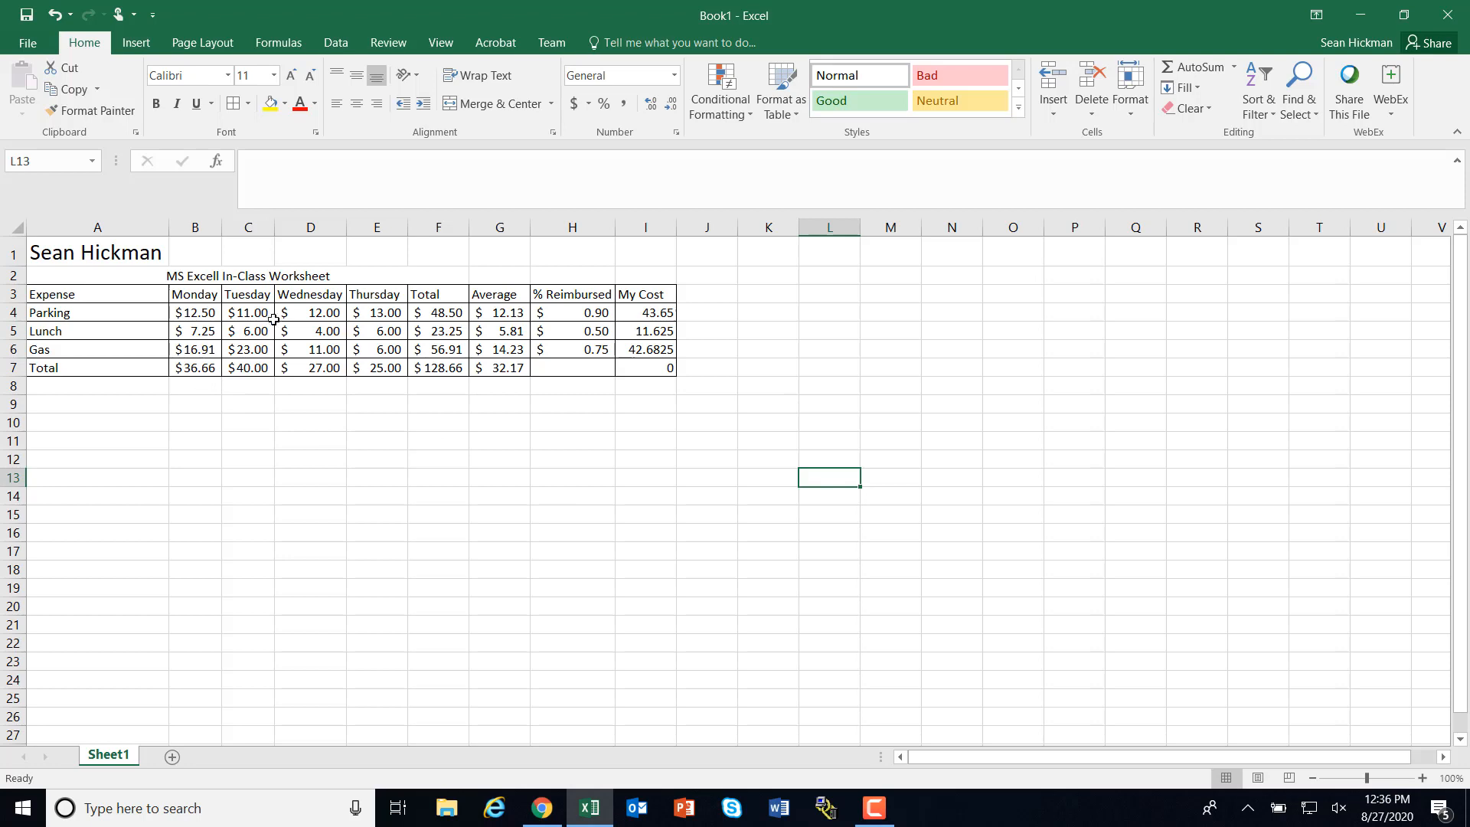
- Chart A3:E7 as a recommended clustered column chart grouped by expense, placed beside the table
left_click_drag(59, 294, 371, 377)
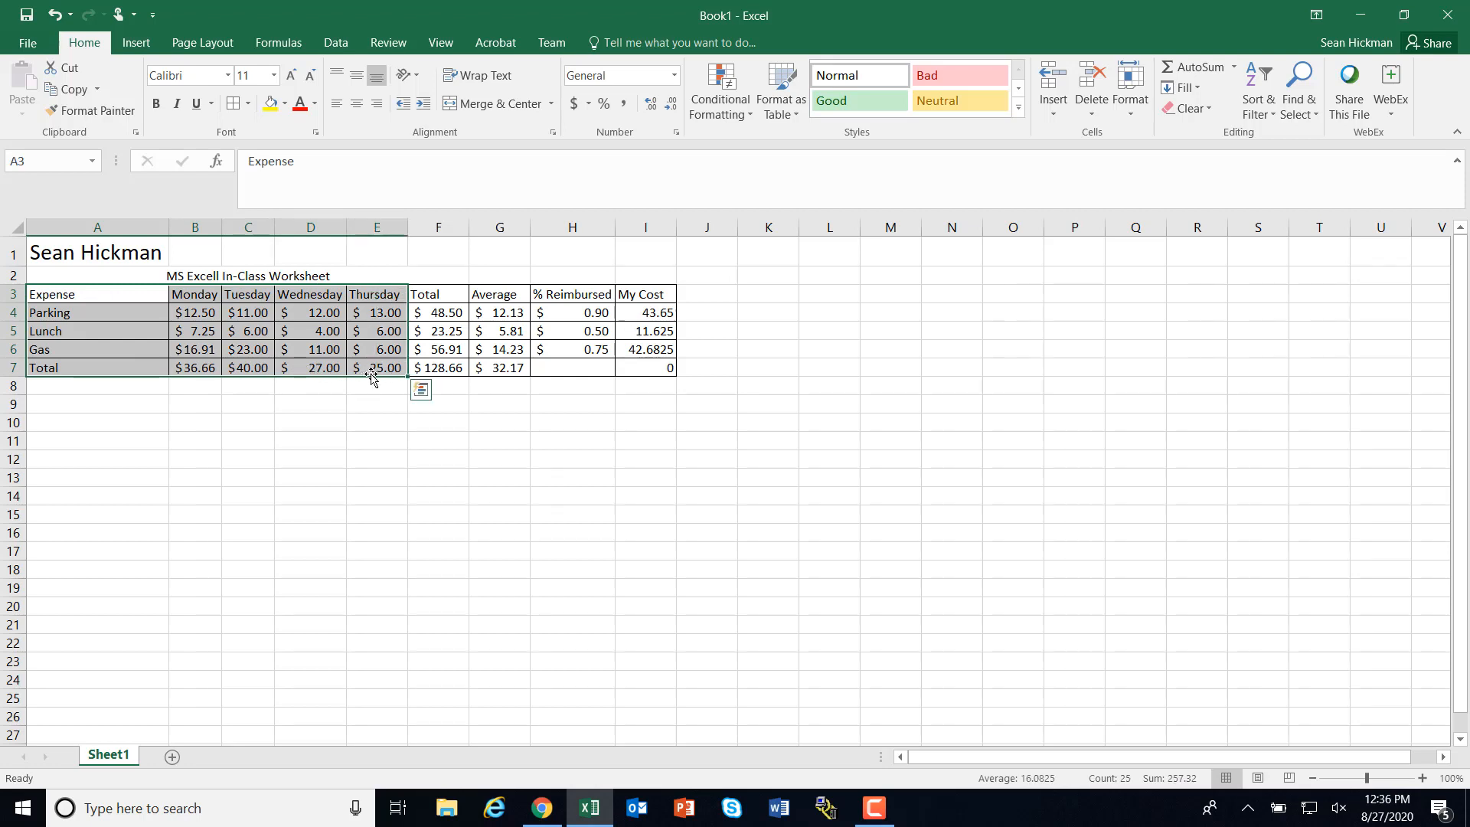
left_click(135, 45)
left_click(570, 93)
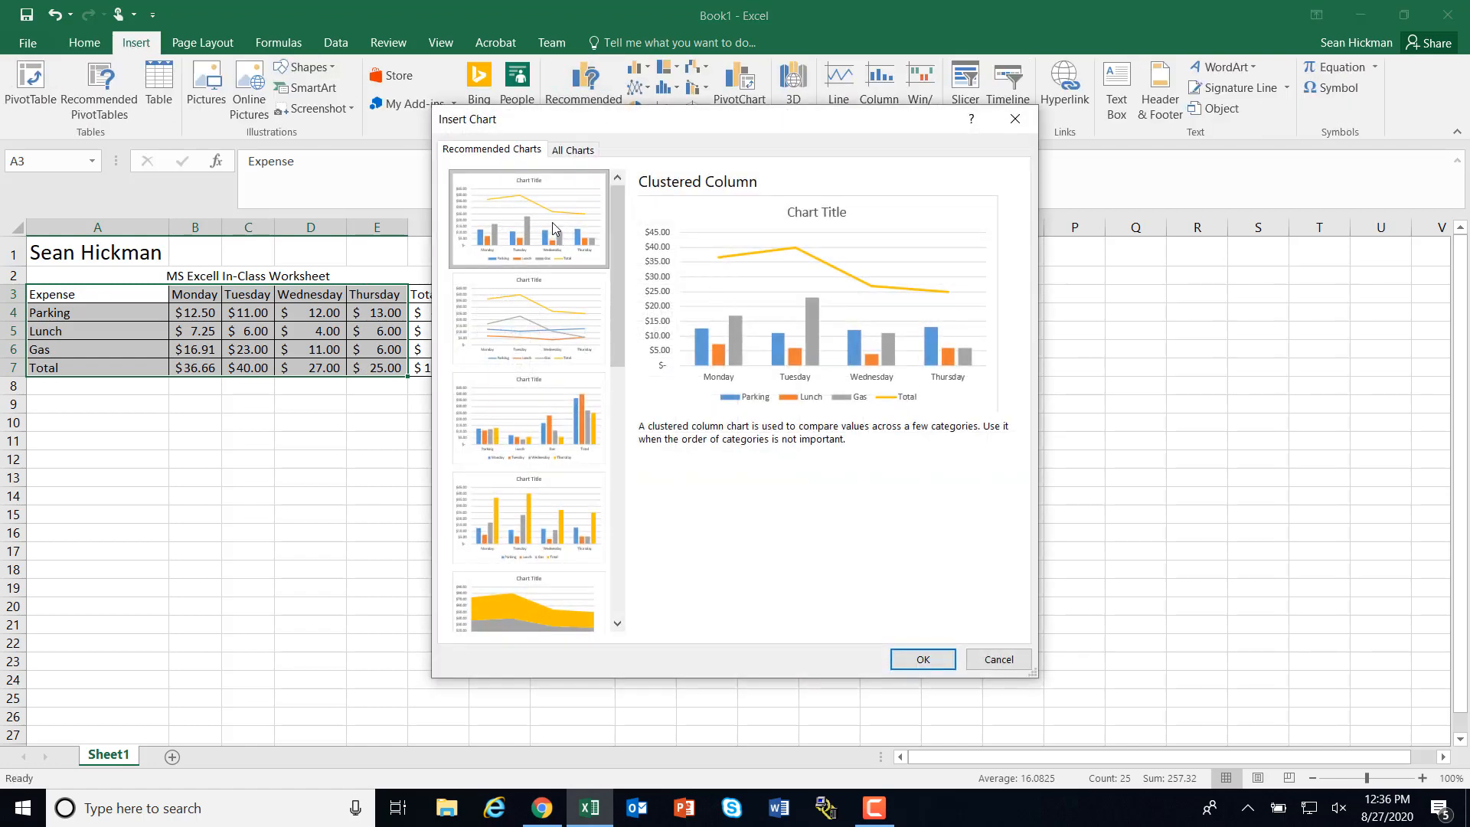
left_click(536, 420)
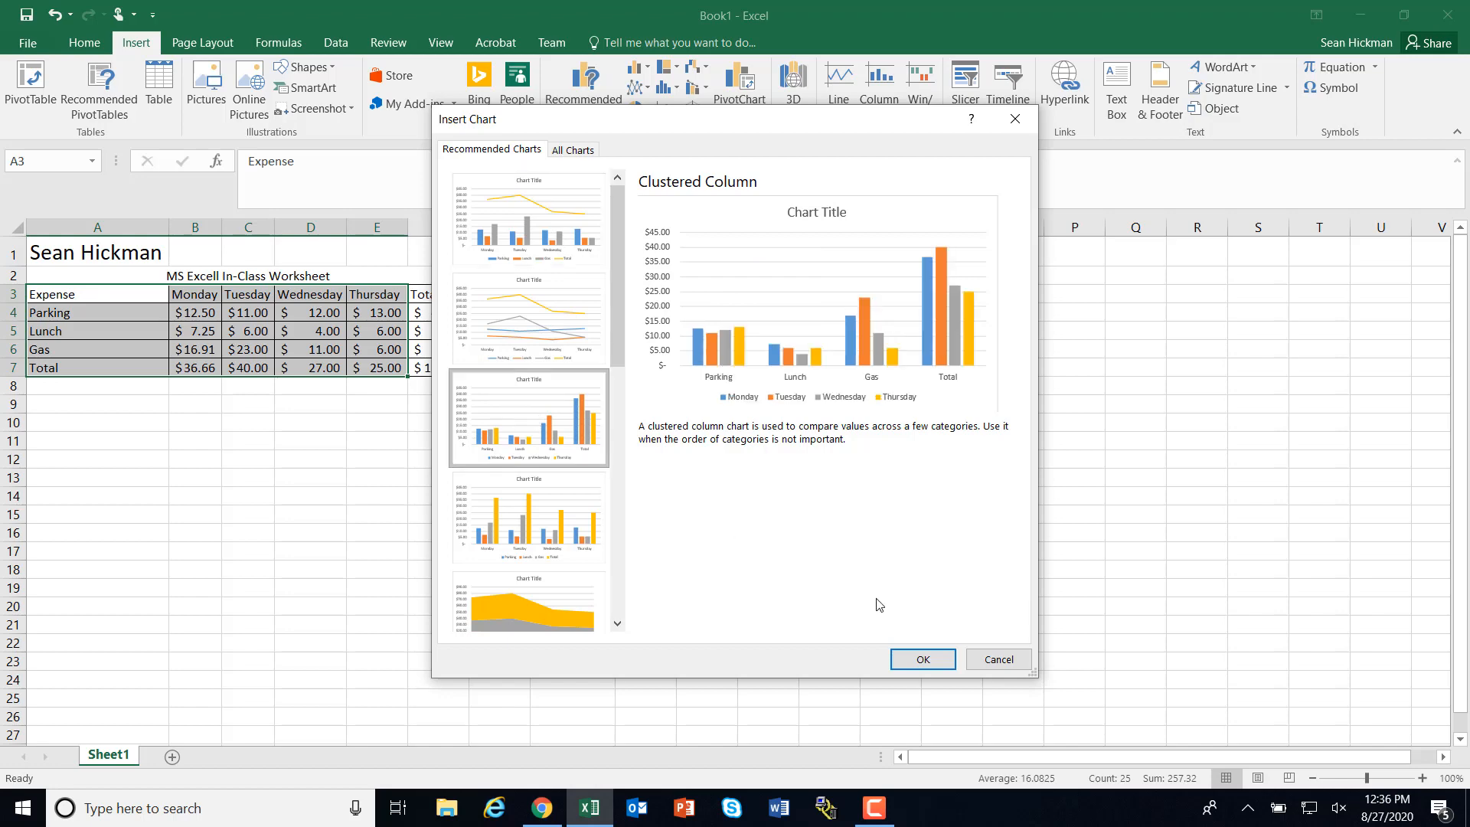
left_click(922, 660)
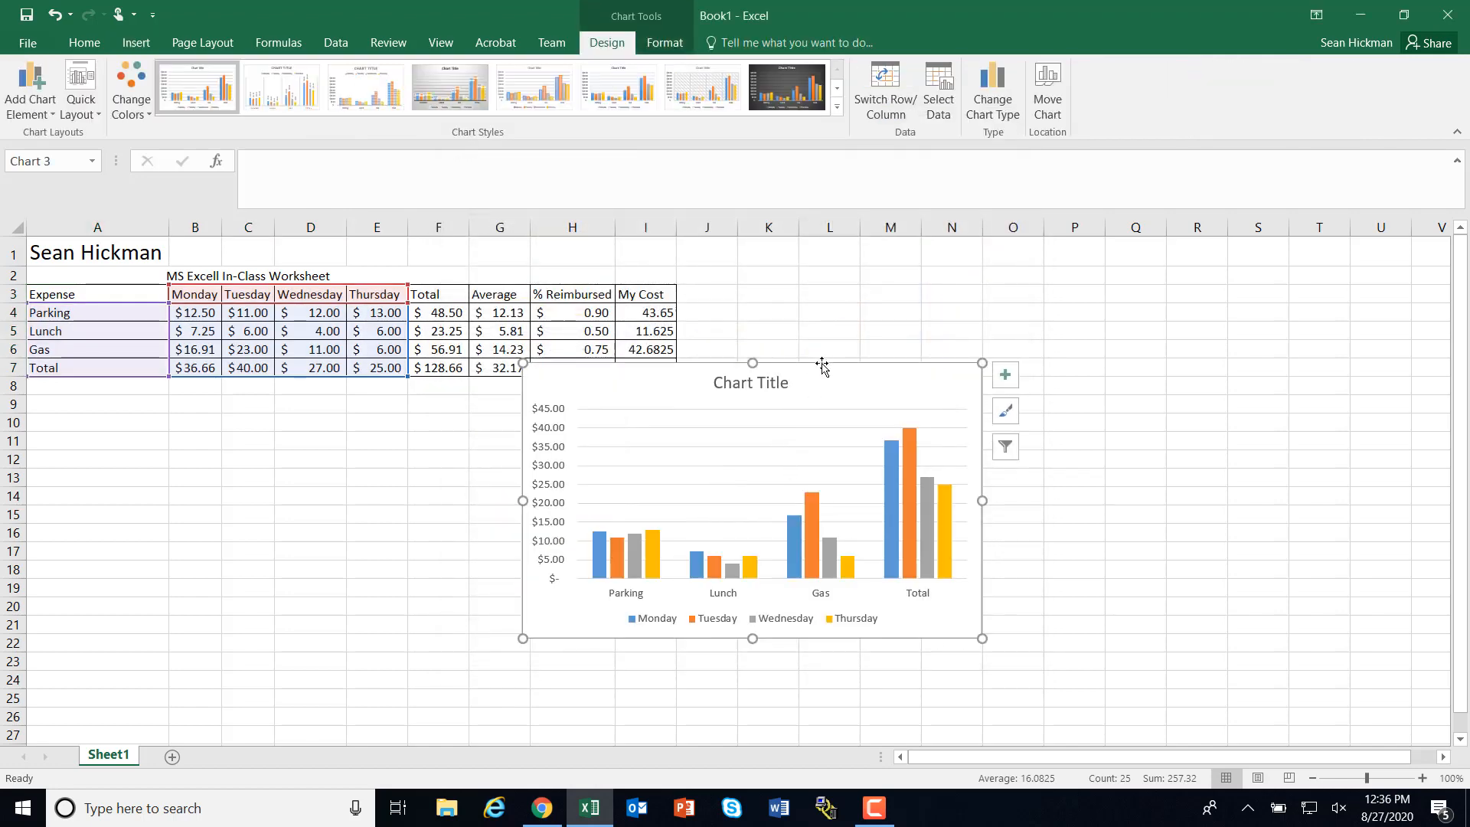
mouse_move(826, 375)
left_mouse_down()
mouse_move(975, 358)
mouse_move(1017, 283)
mouse_move(1019, 296)
left_mouse_up()
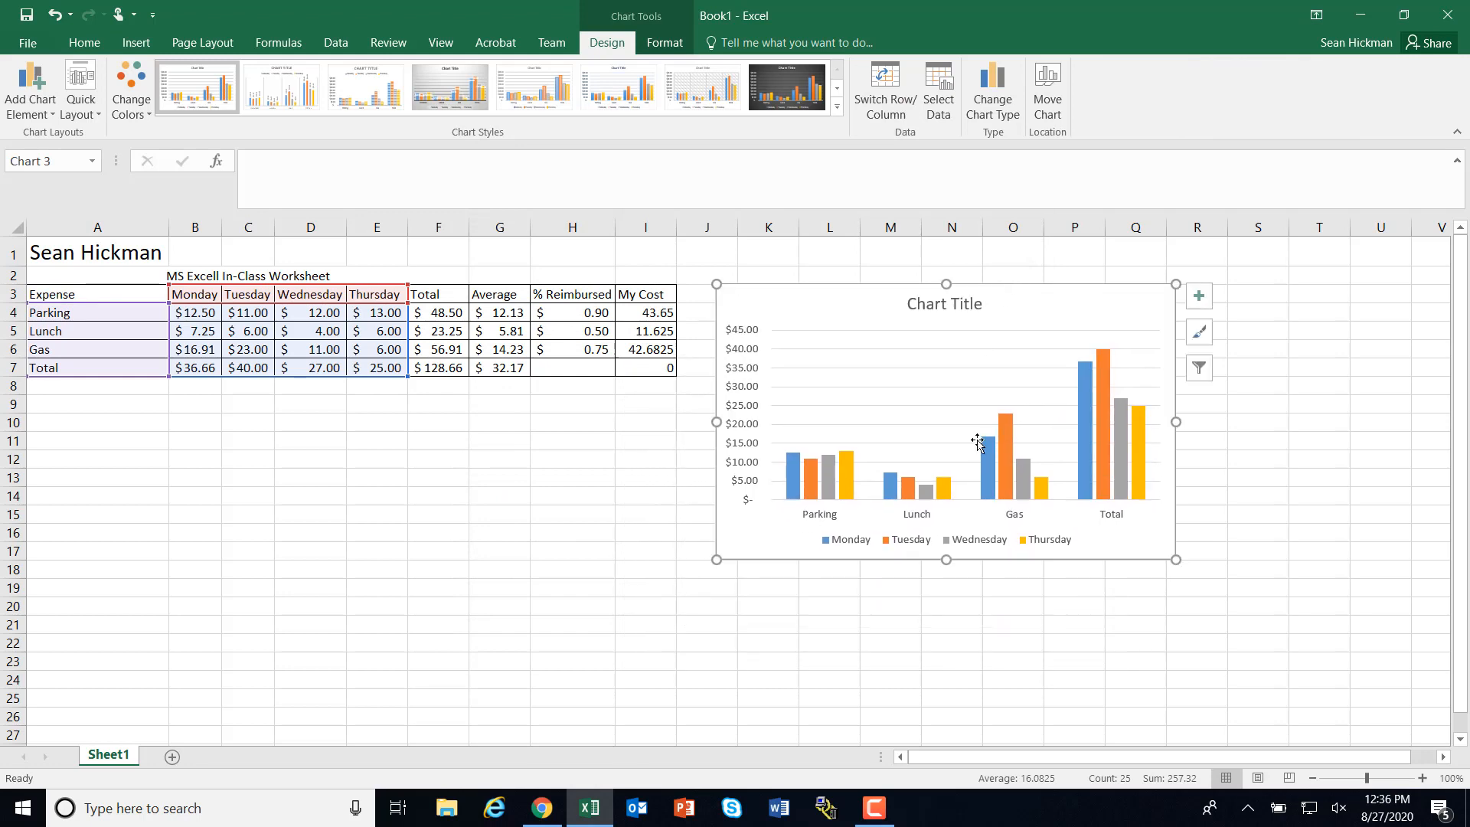
left_click(923, 617)
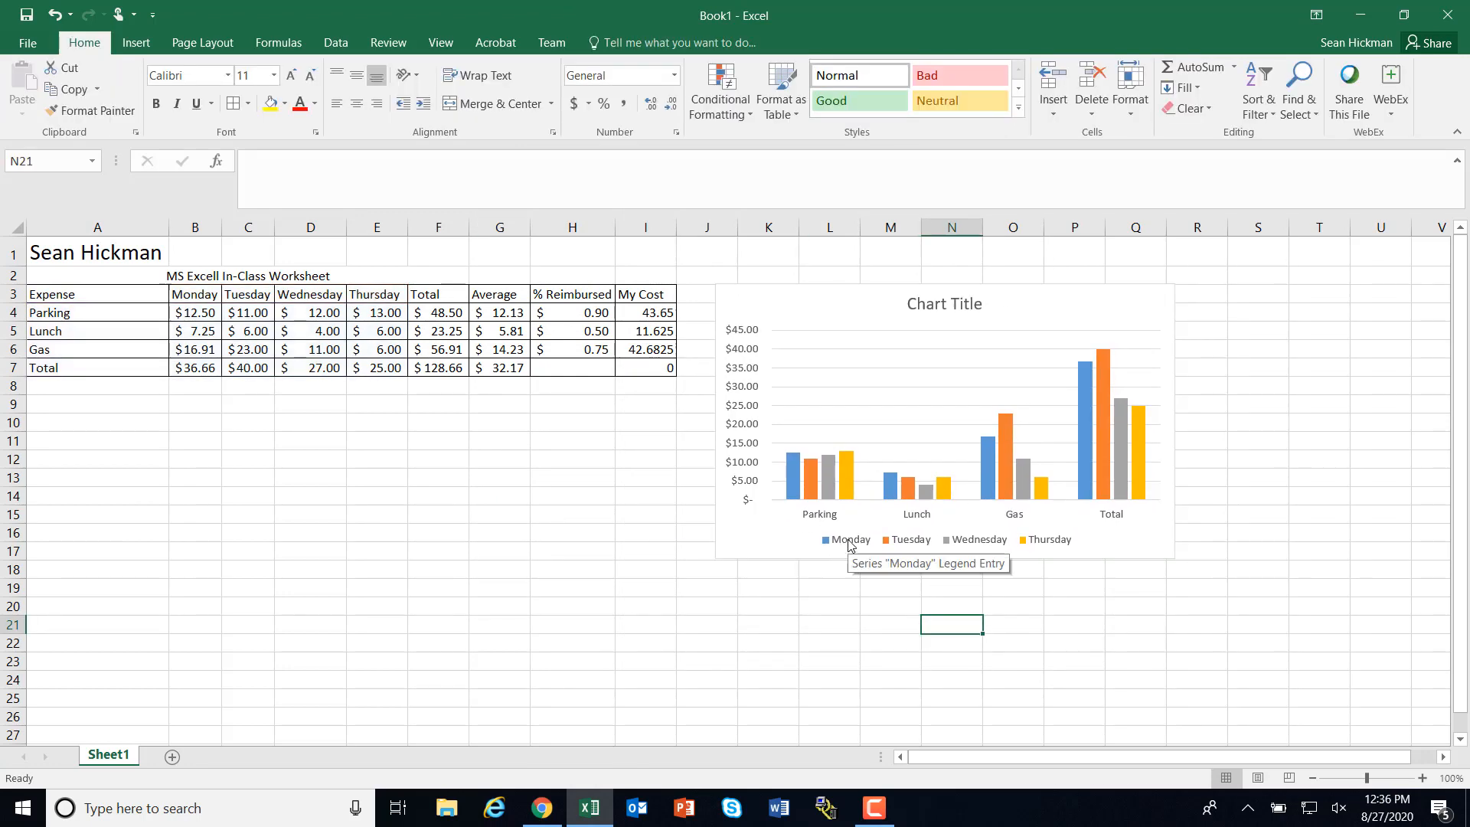
- Select A3:E6, the Parking, Lunch and Gas rows with their day headings
mouse_move(793, 497)
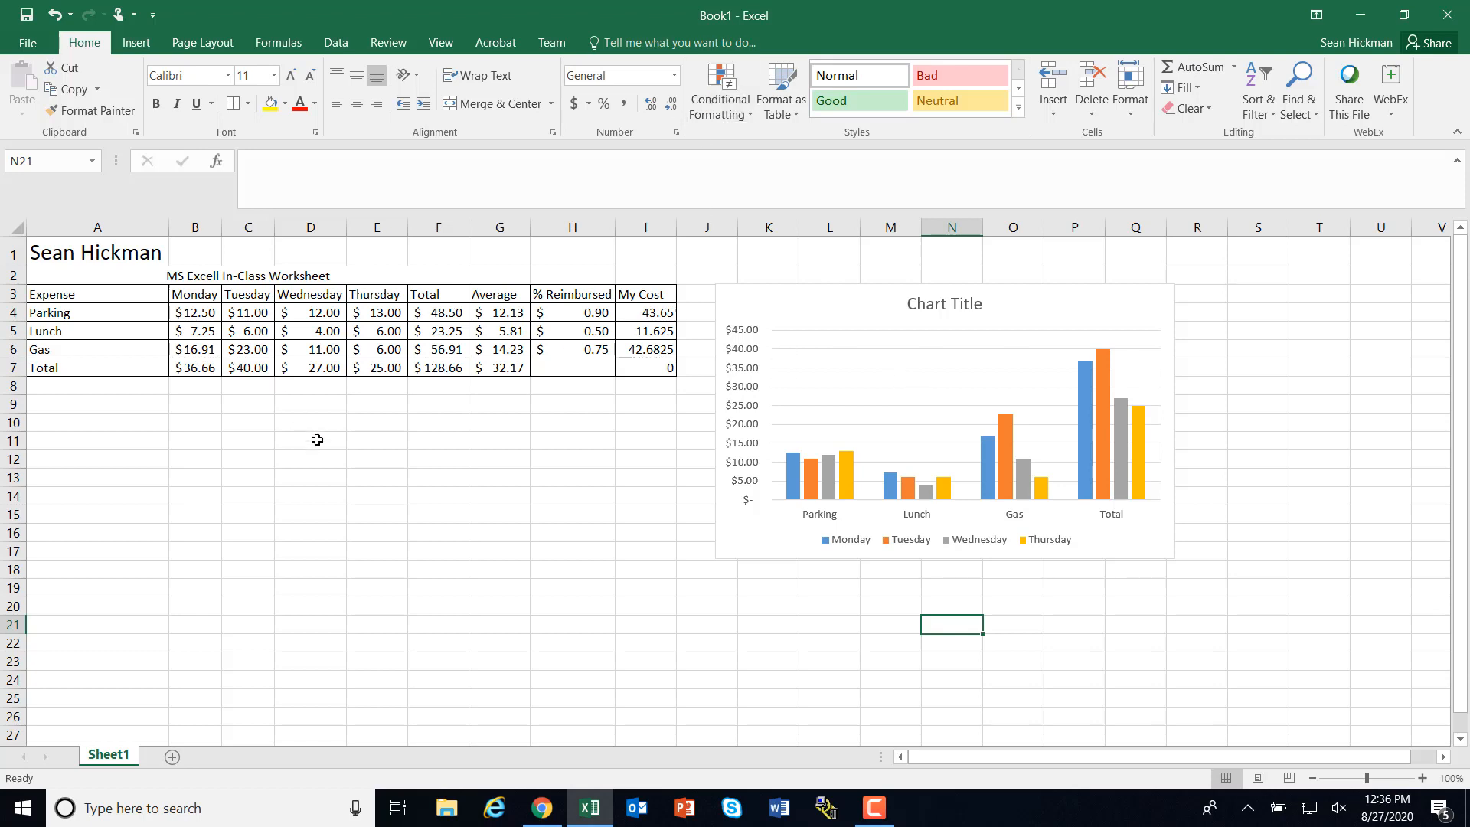
left_click(488, 438)
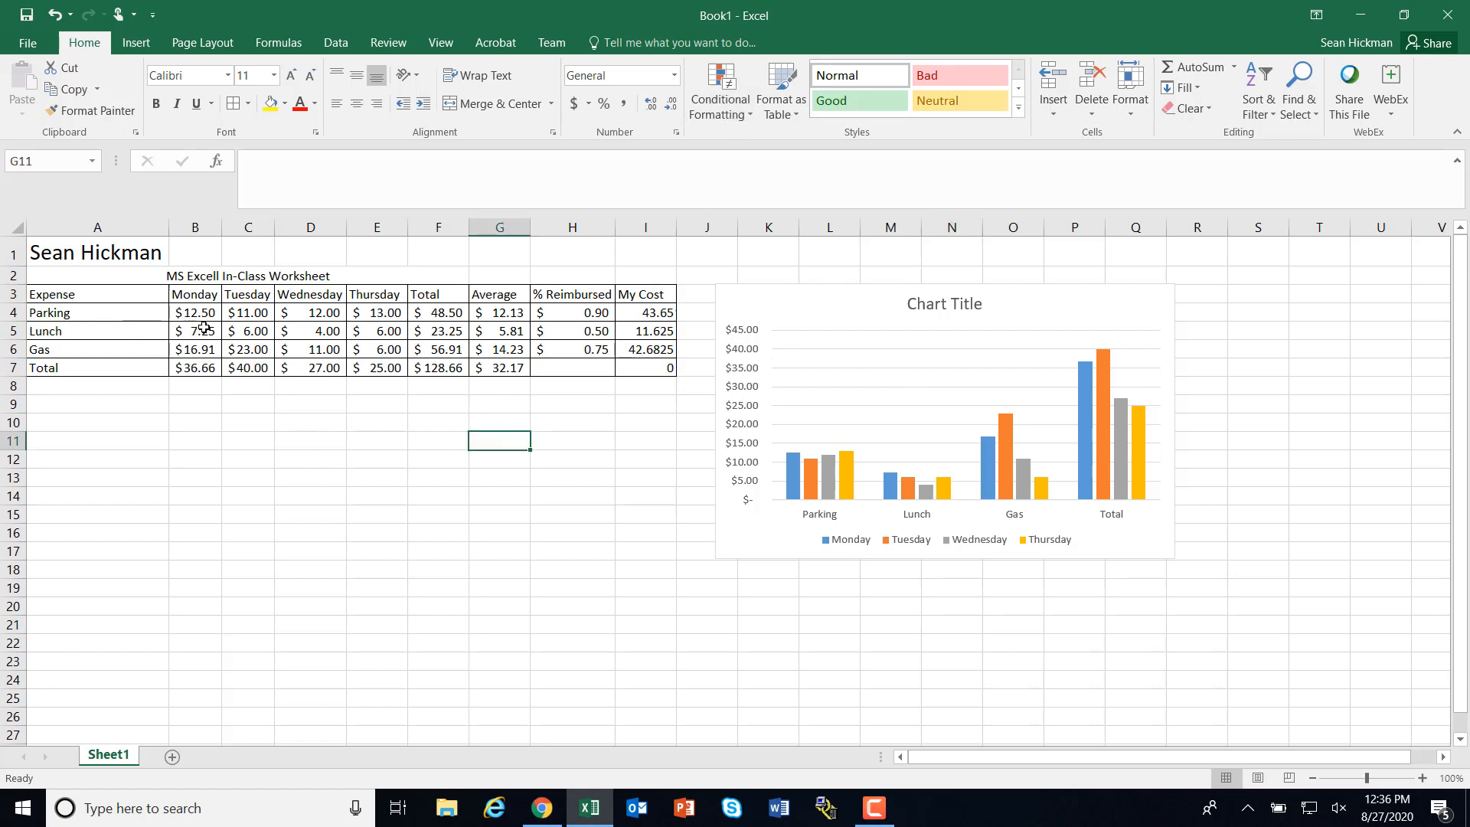
left_click_drag(67, 294, 386, 346)
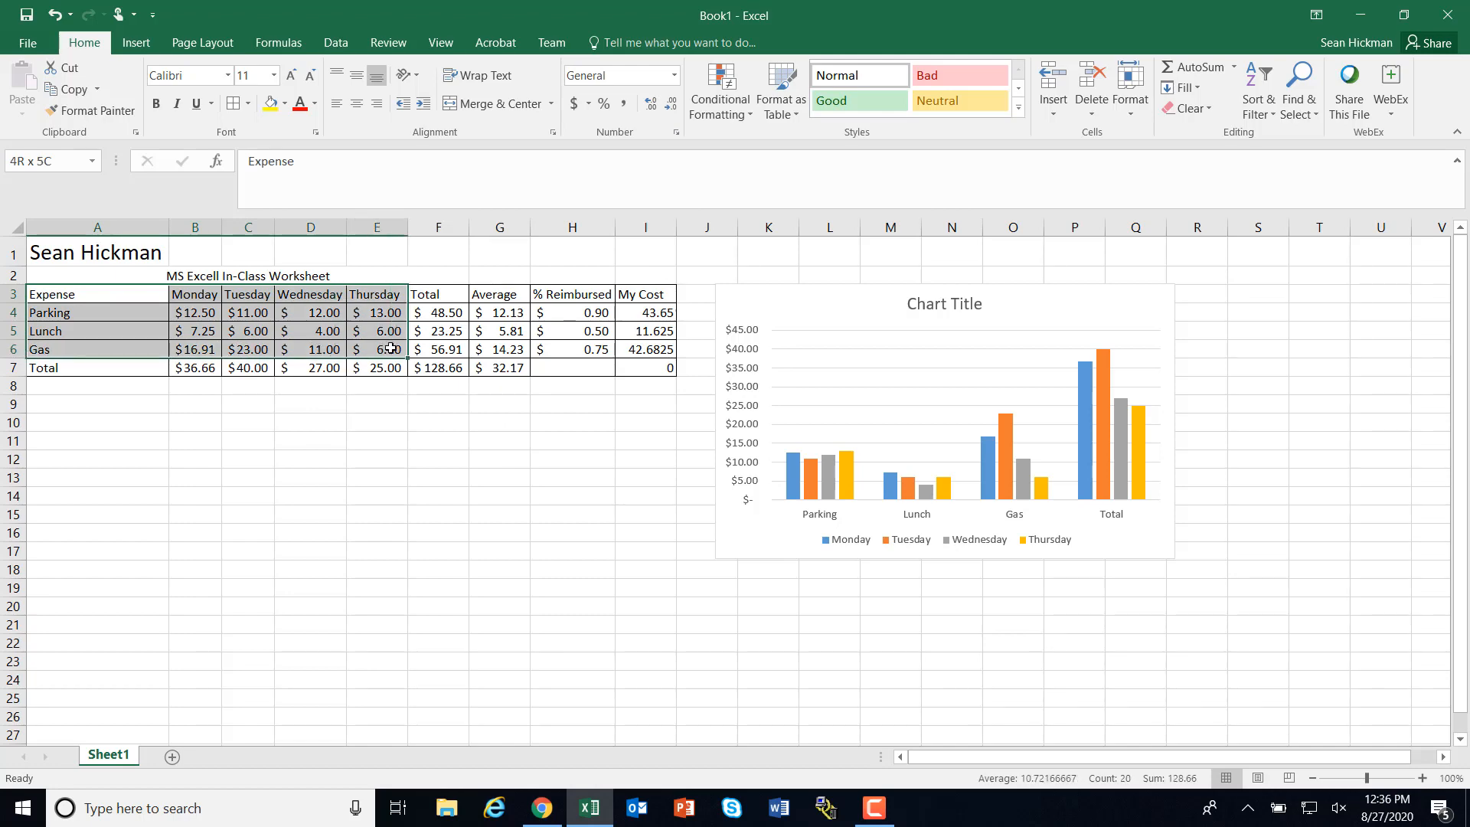
left_click(136, 42)
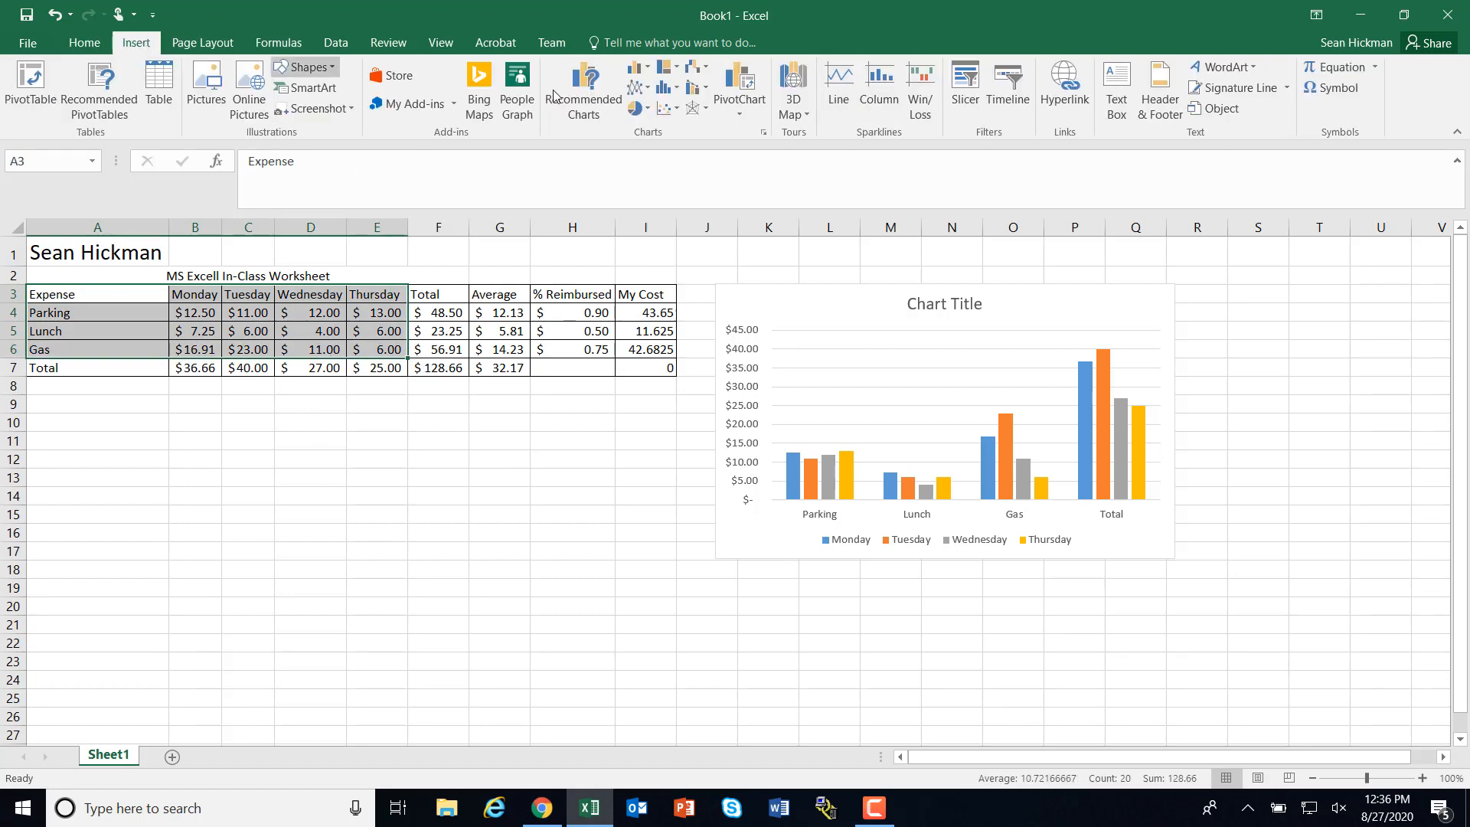
left_click(597, 116)
left_click(578, 153)
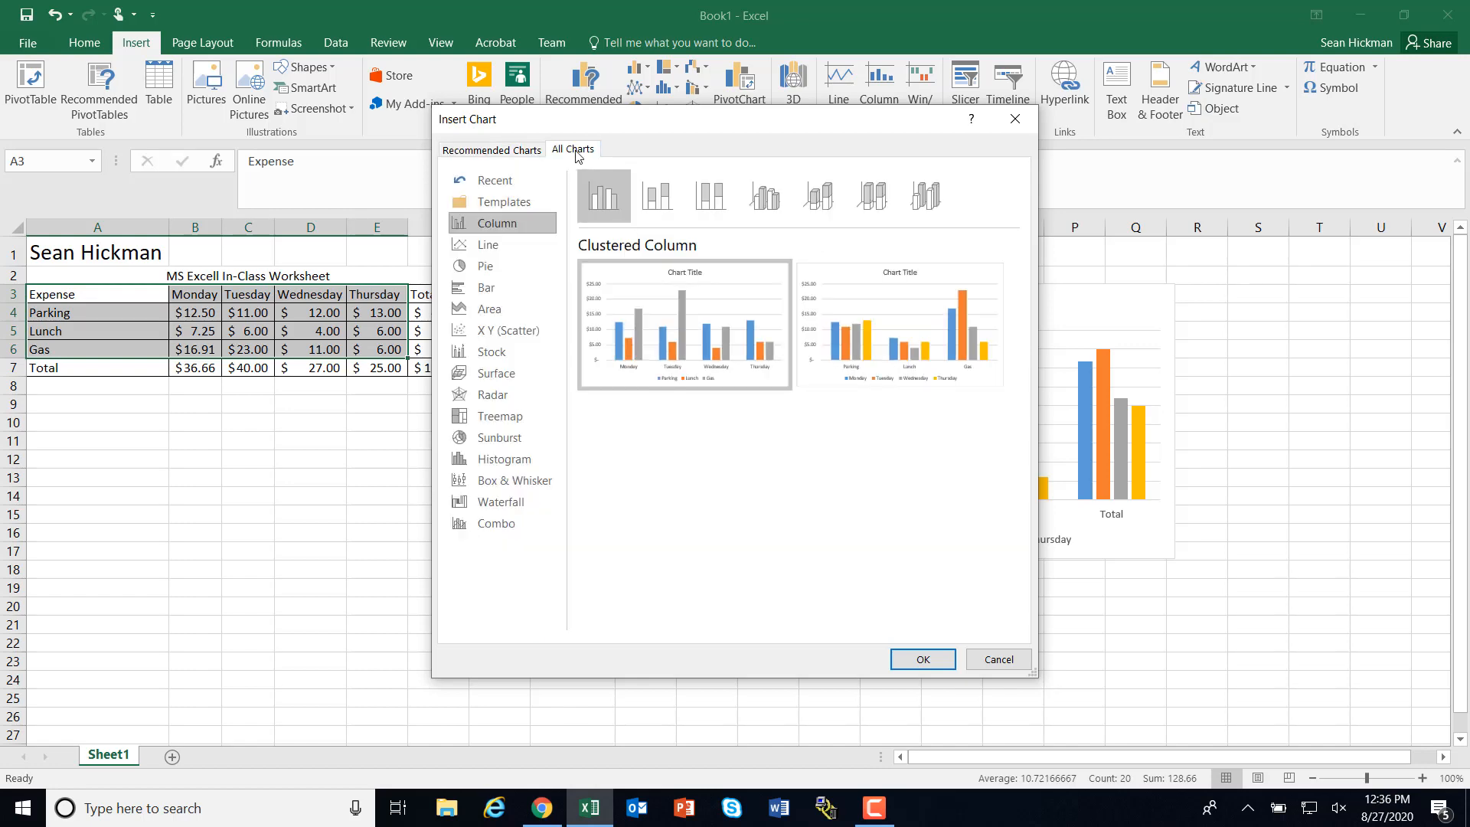
left_click(500, 334)
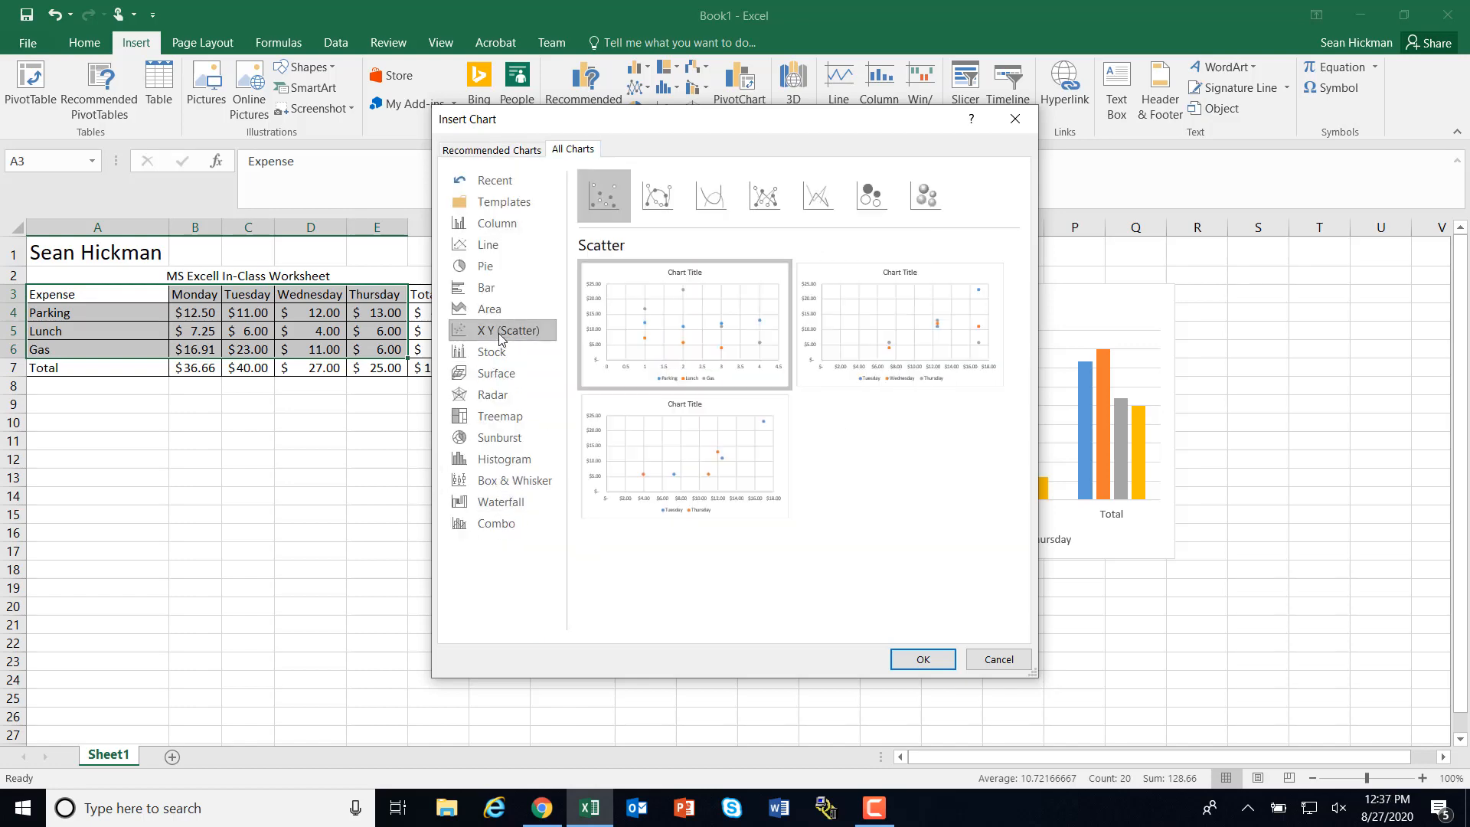
mouse_move(668, 366)
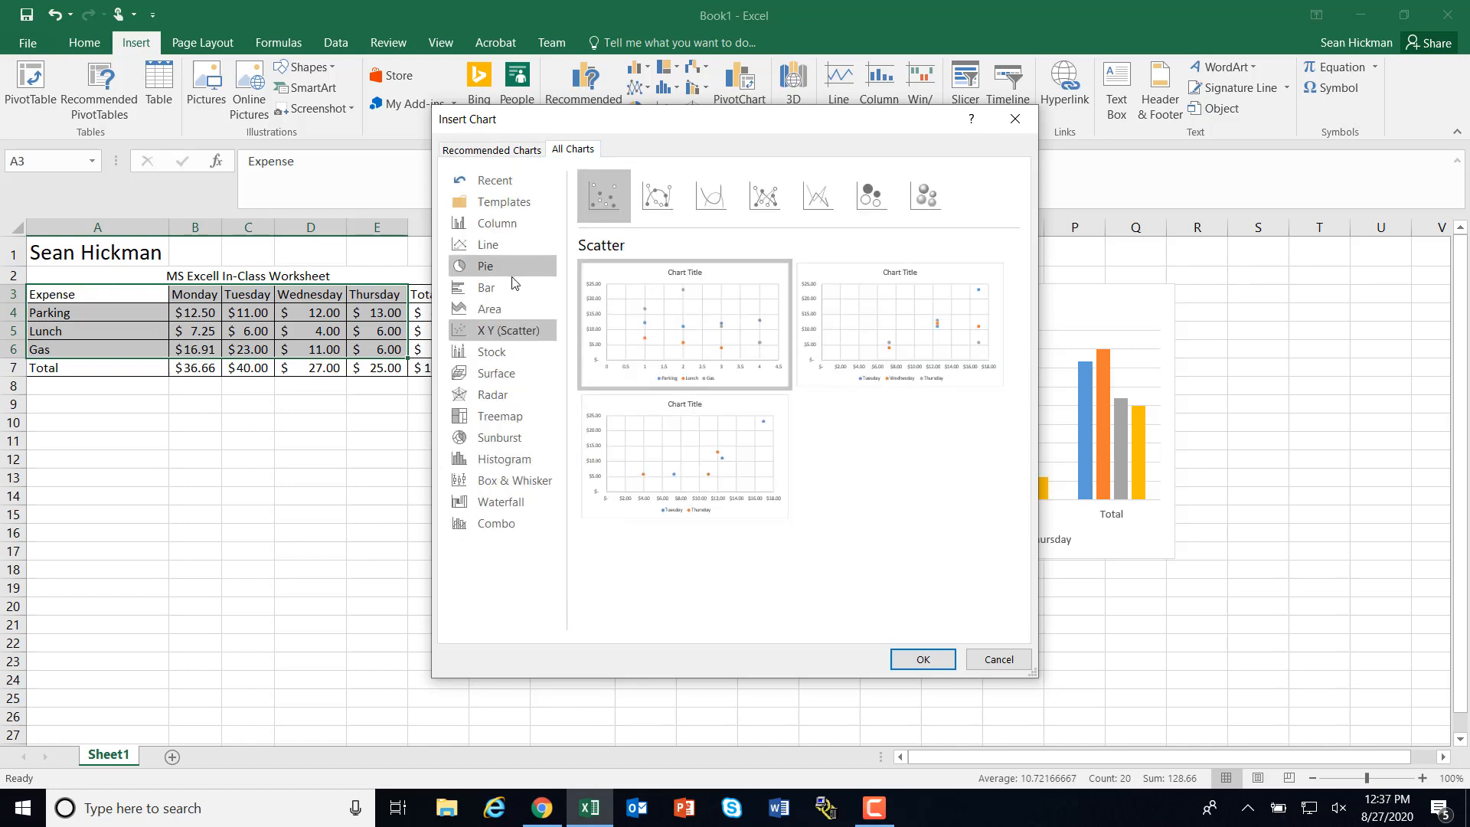
left_click(509, 309)
left_click(505, 289)
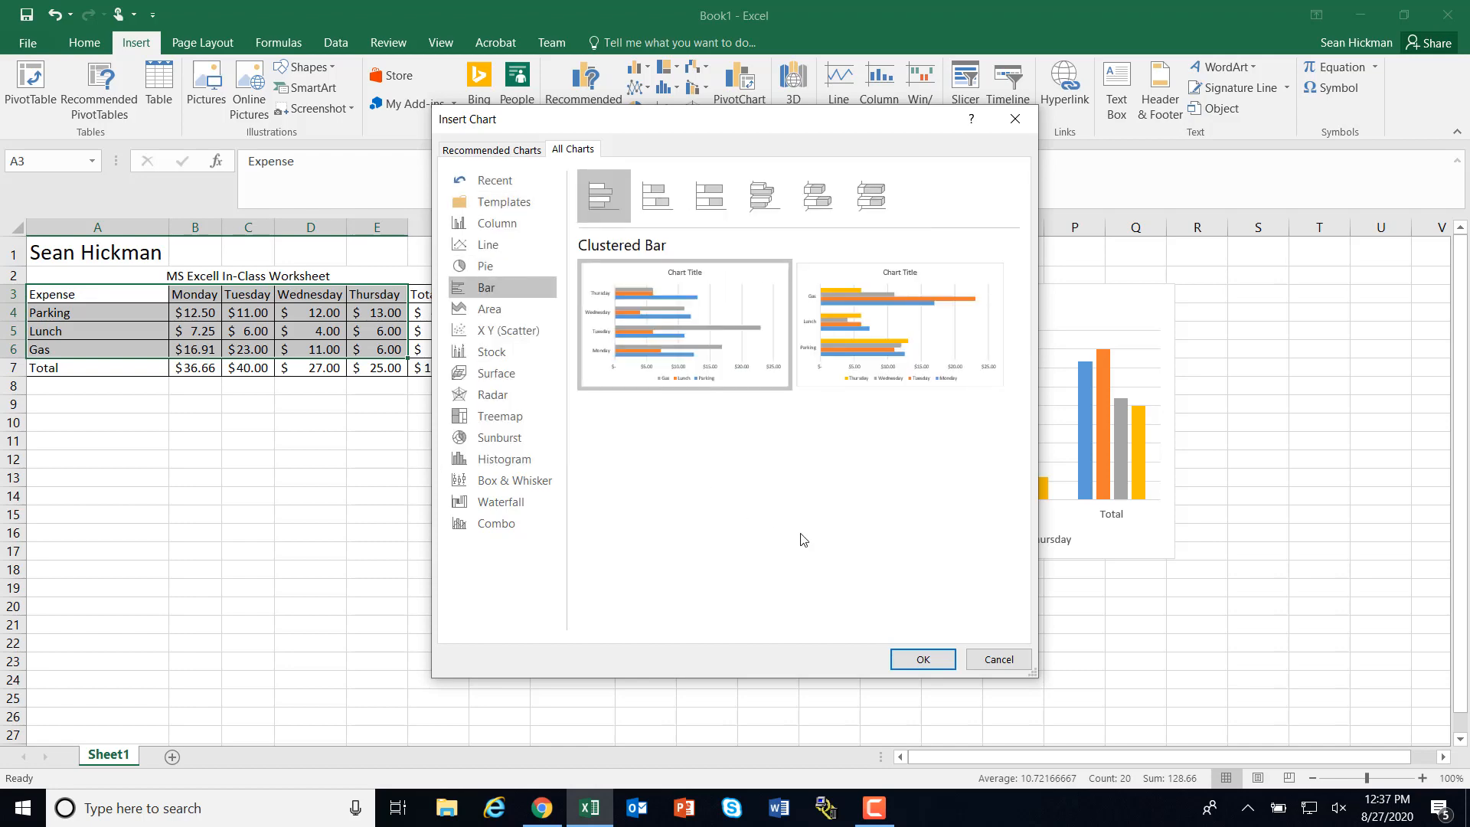
left_click(1000, 664)
left_click(451, 477)
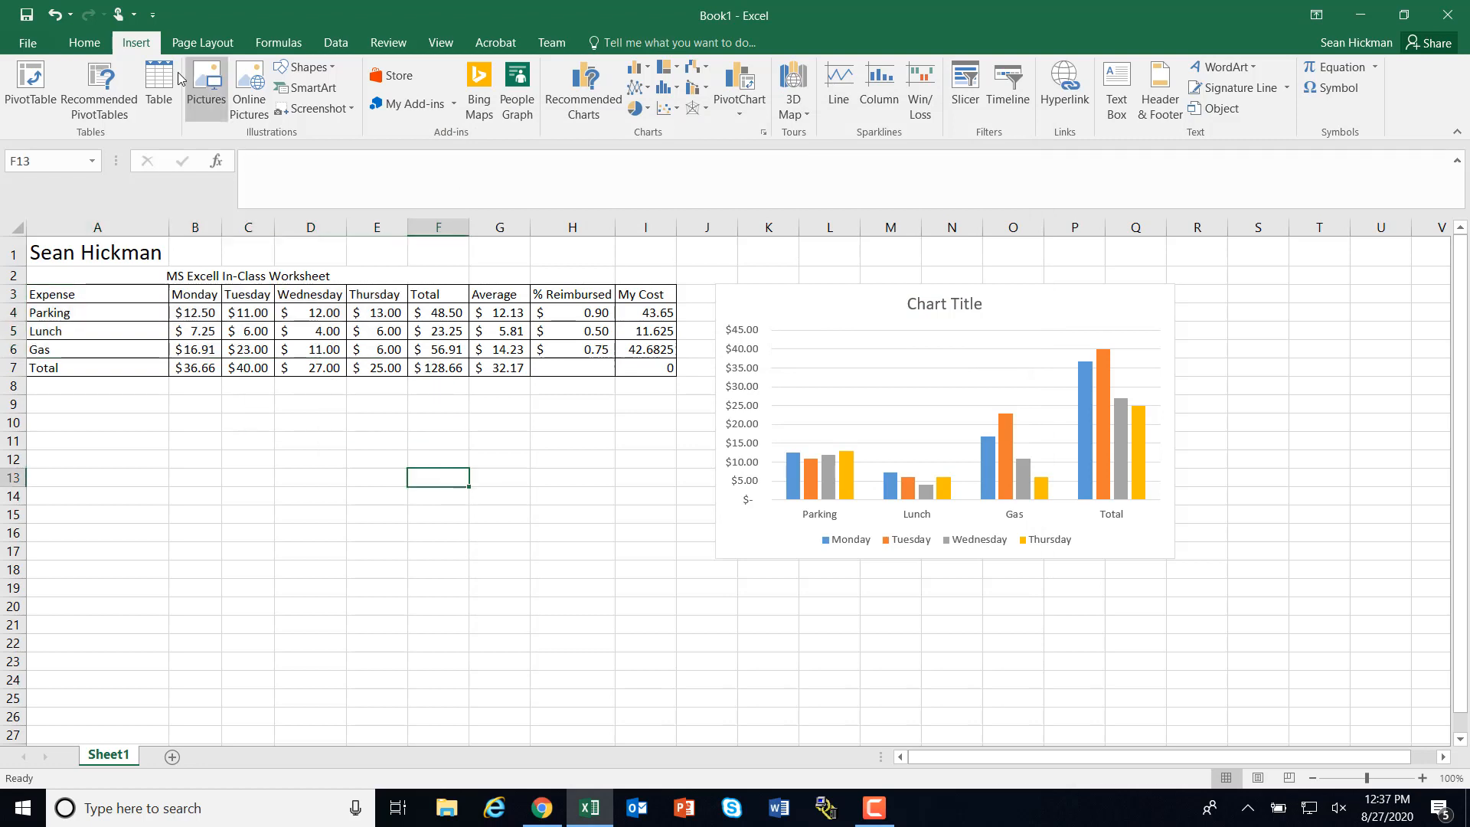
left_click(30, 44)
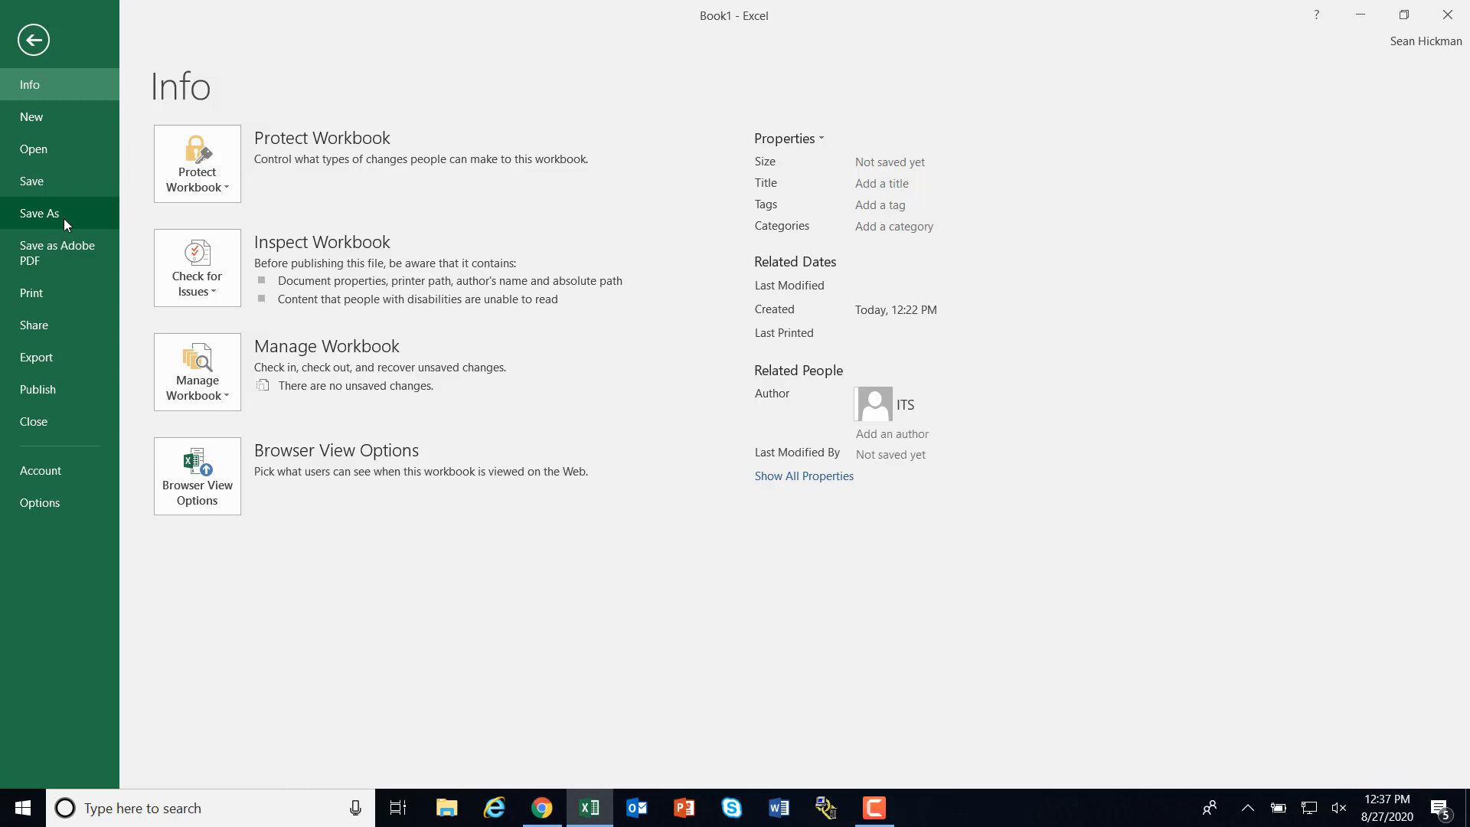
left_click(35, 43)
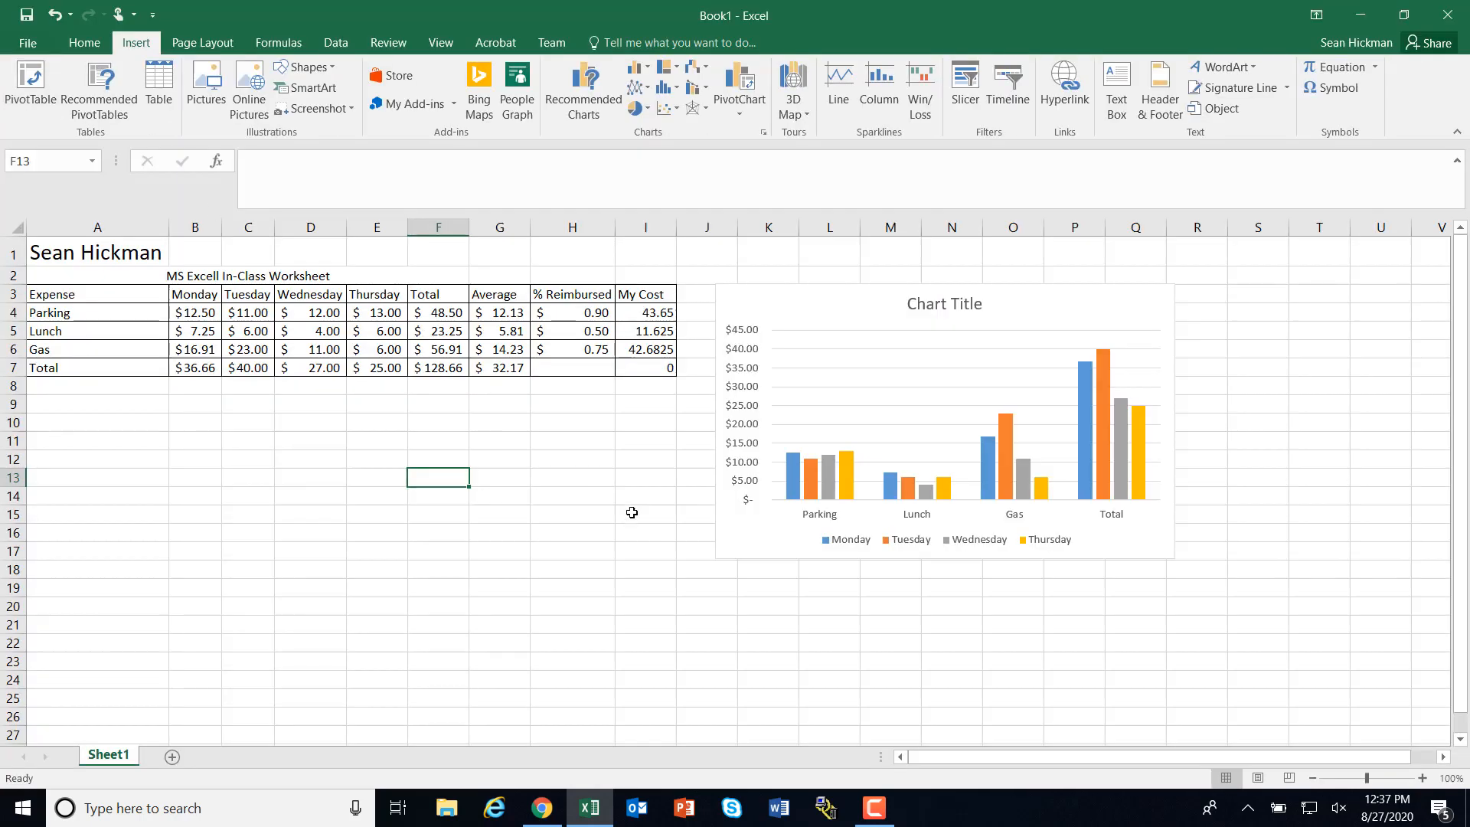